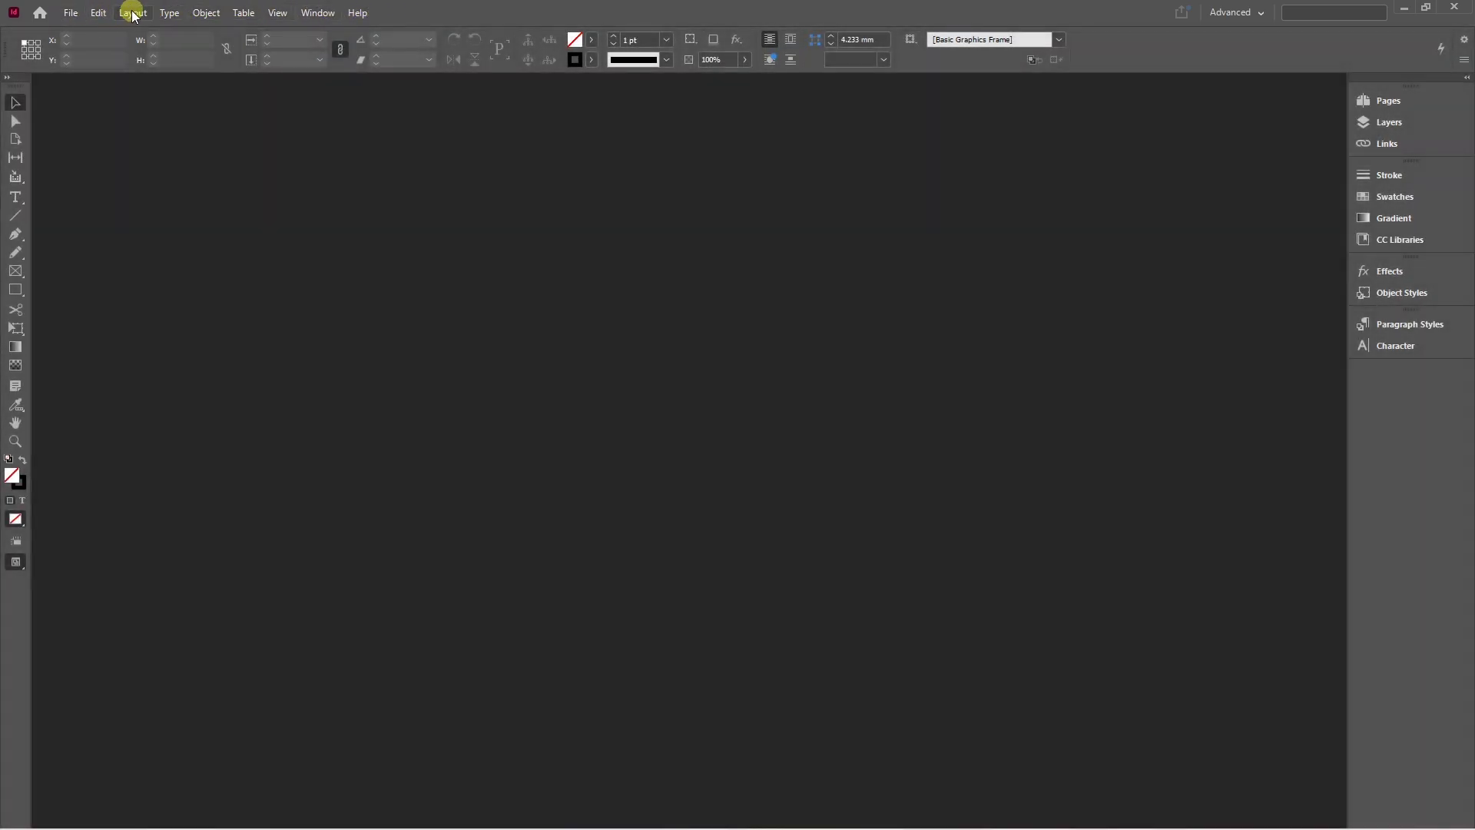
left_click(138, 17)
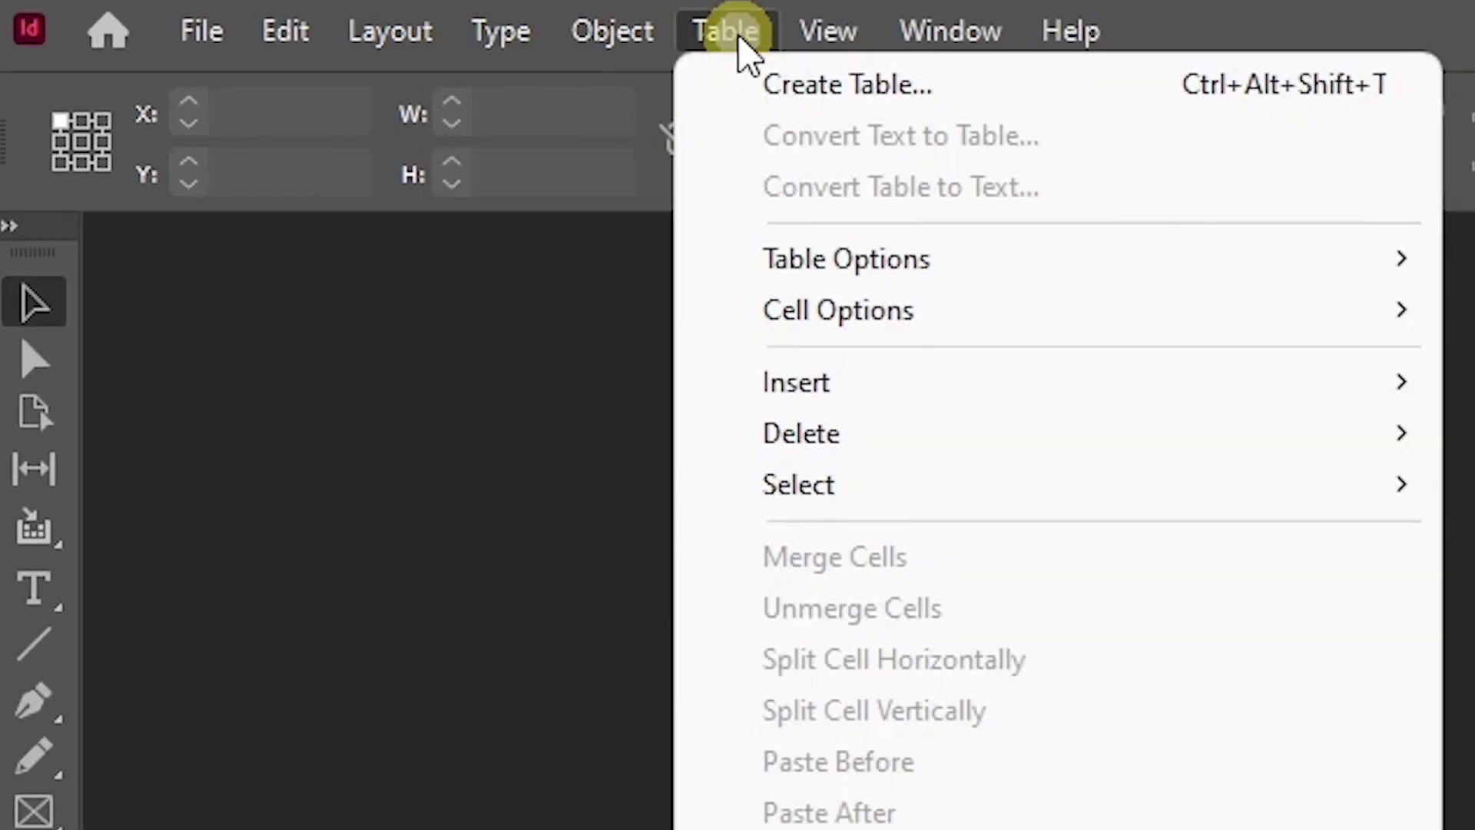
left_click(739, 39)
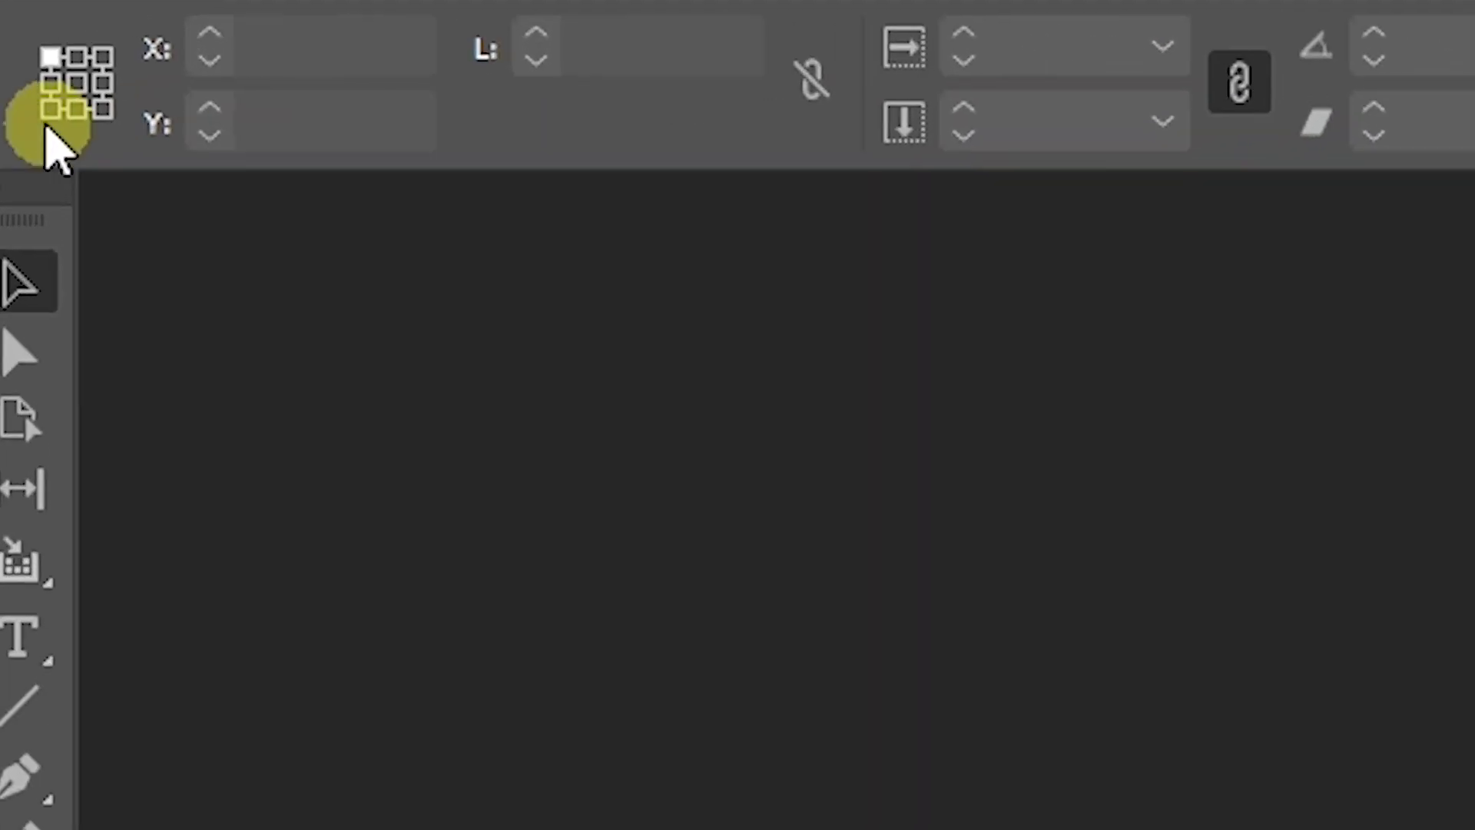
left_click(79, 154)
left_click(150, 150)
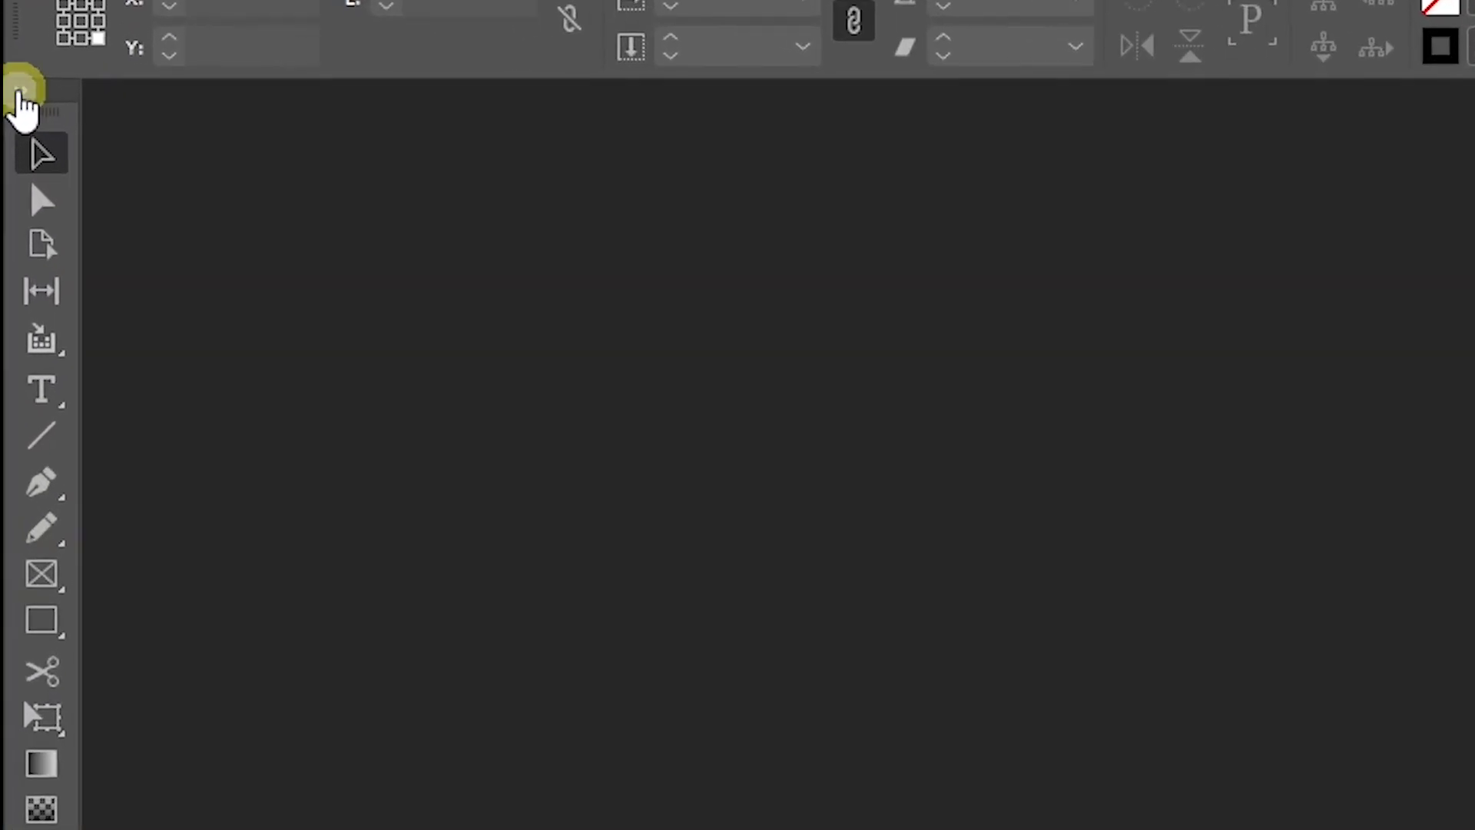
Expand the Tools panel to two columns and collapse it back to a single column.
left_click(6, 76)
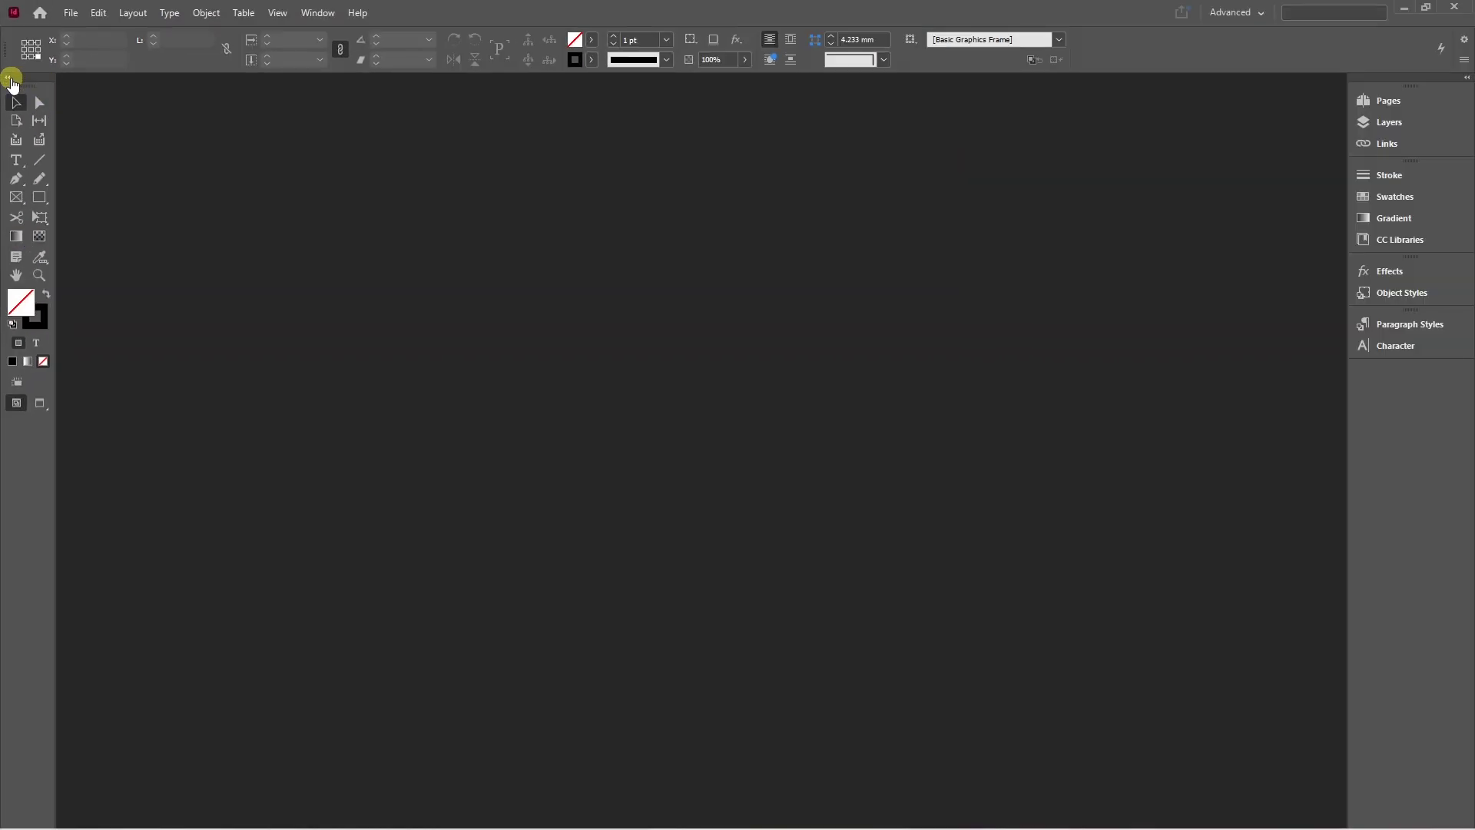
left_click(14, 77)
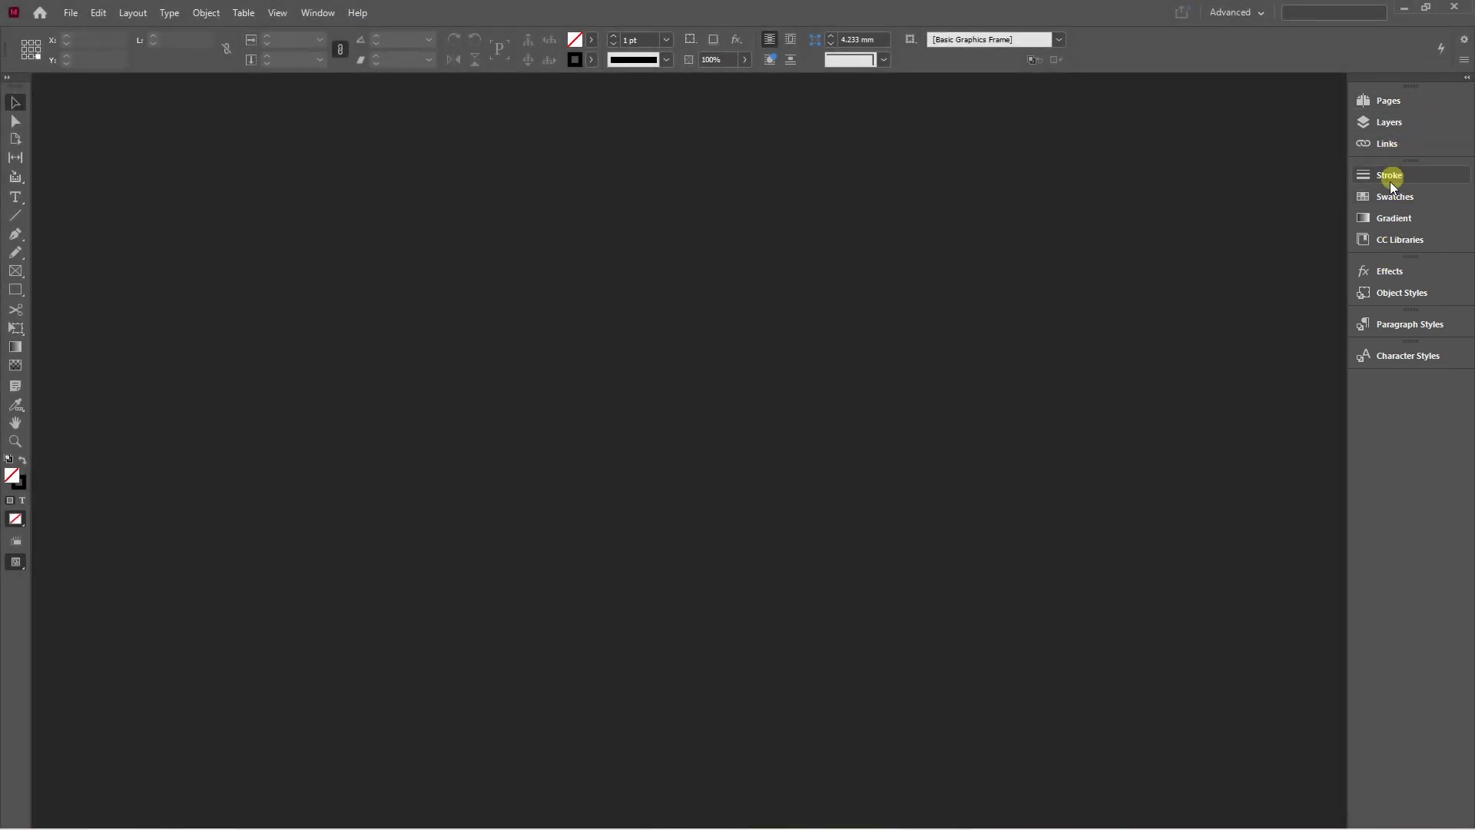
Detach the Stroke, Swatches, Gradient and CC Libraries group from the panel dock and close it.
mouse_move(1415, 160)
left_mouse_down()
mouse_move(1380, 183)
mouse_move(1187, 192)
left_mouse_up()
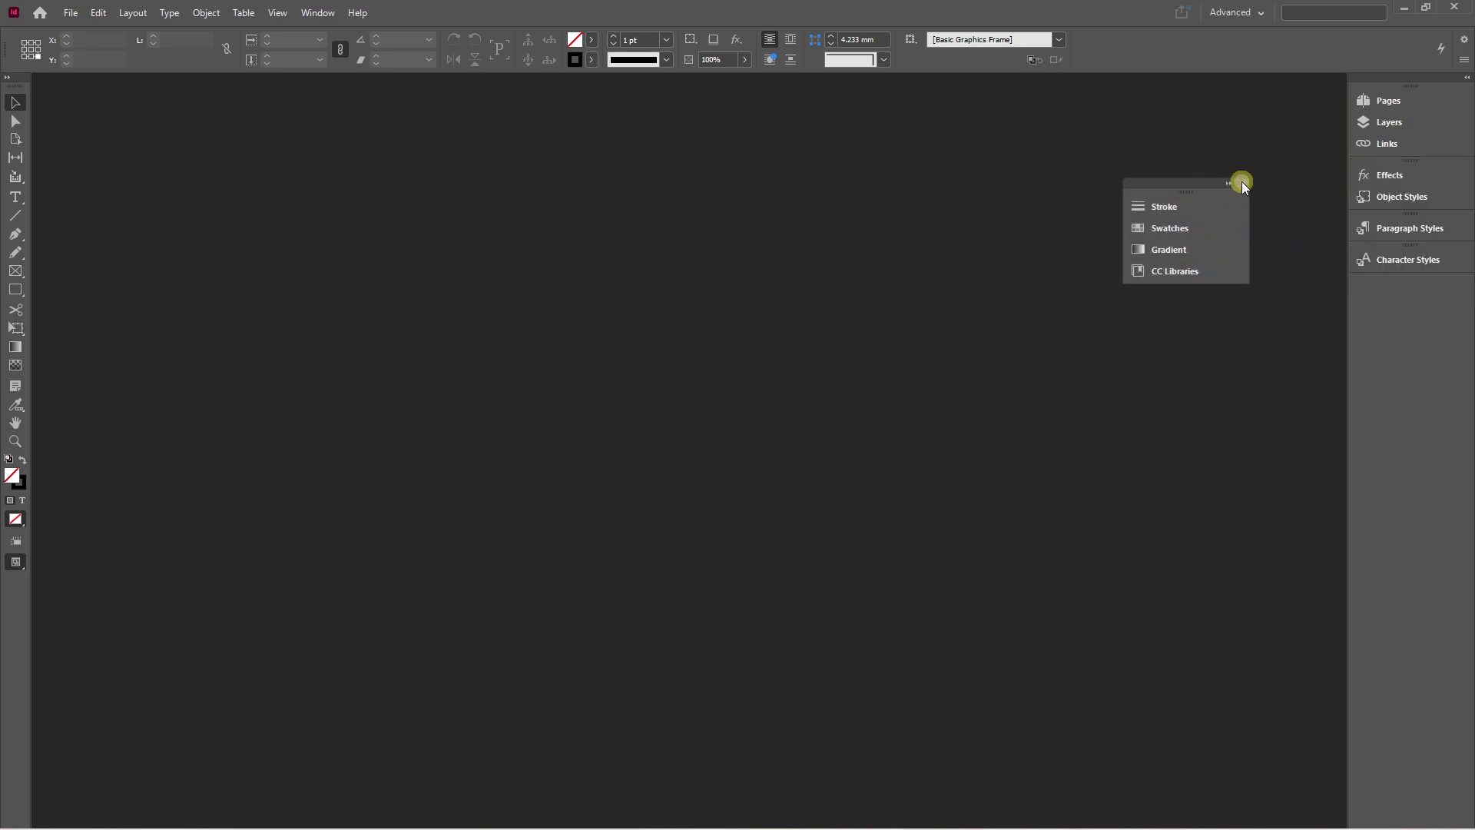
left_click(1243, 183)
Dock the Character panel below Character Styles and float the whole panel column beside the Tools panel.
key("ctrl+t")
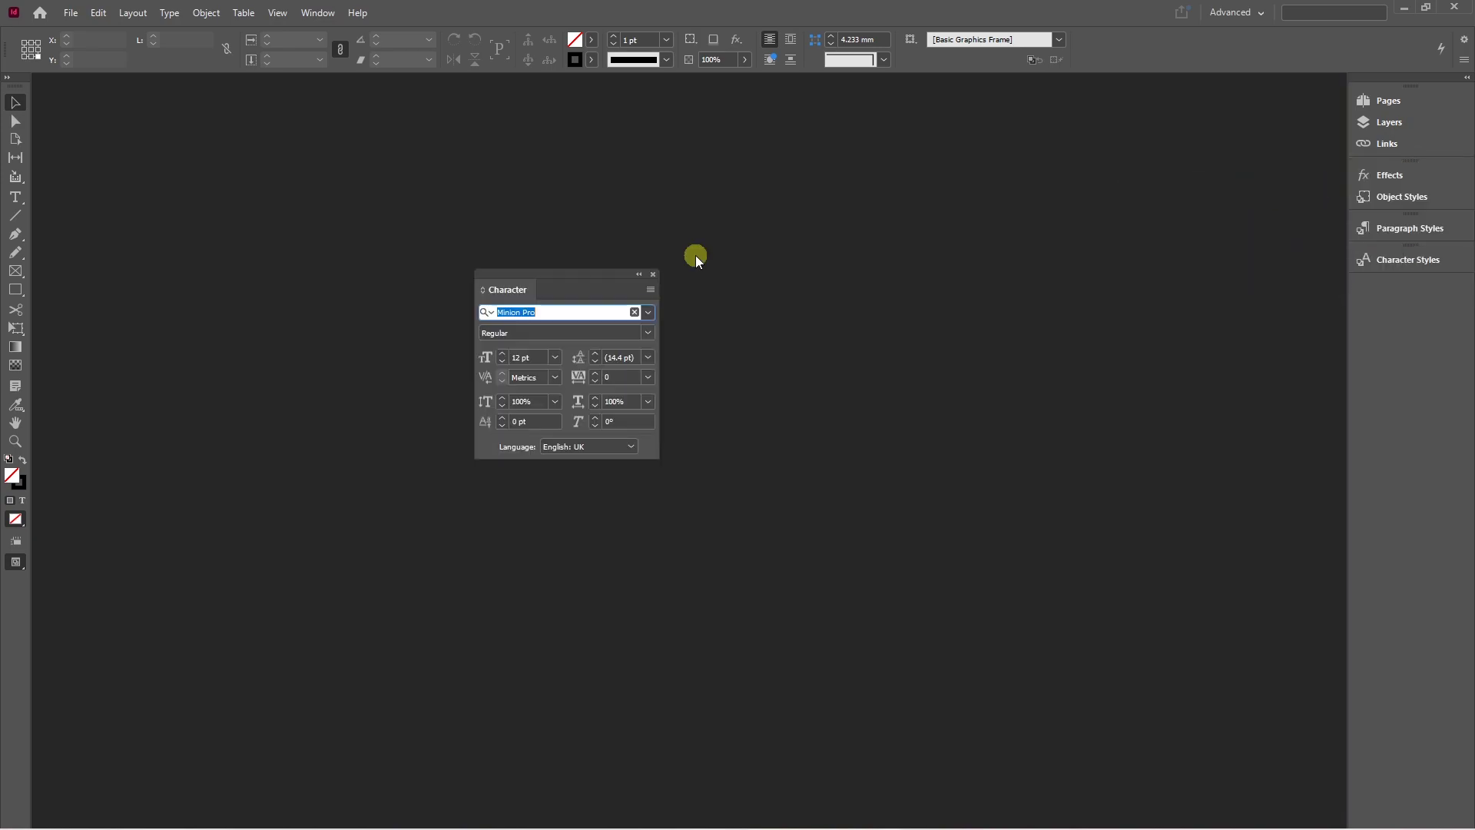
left_click_drag(550, 270, 1394, 278)
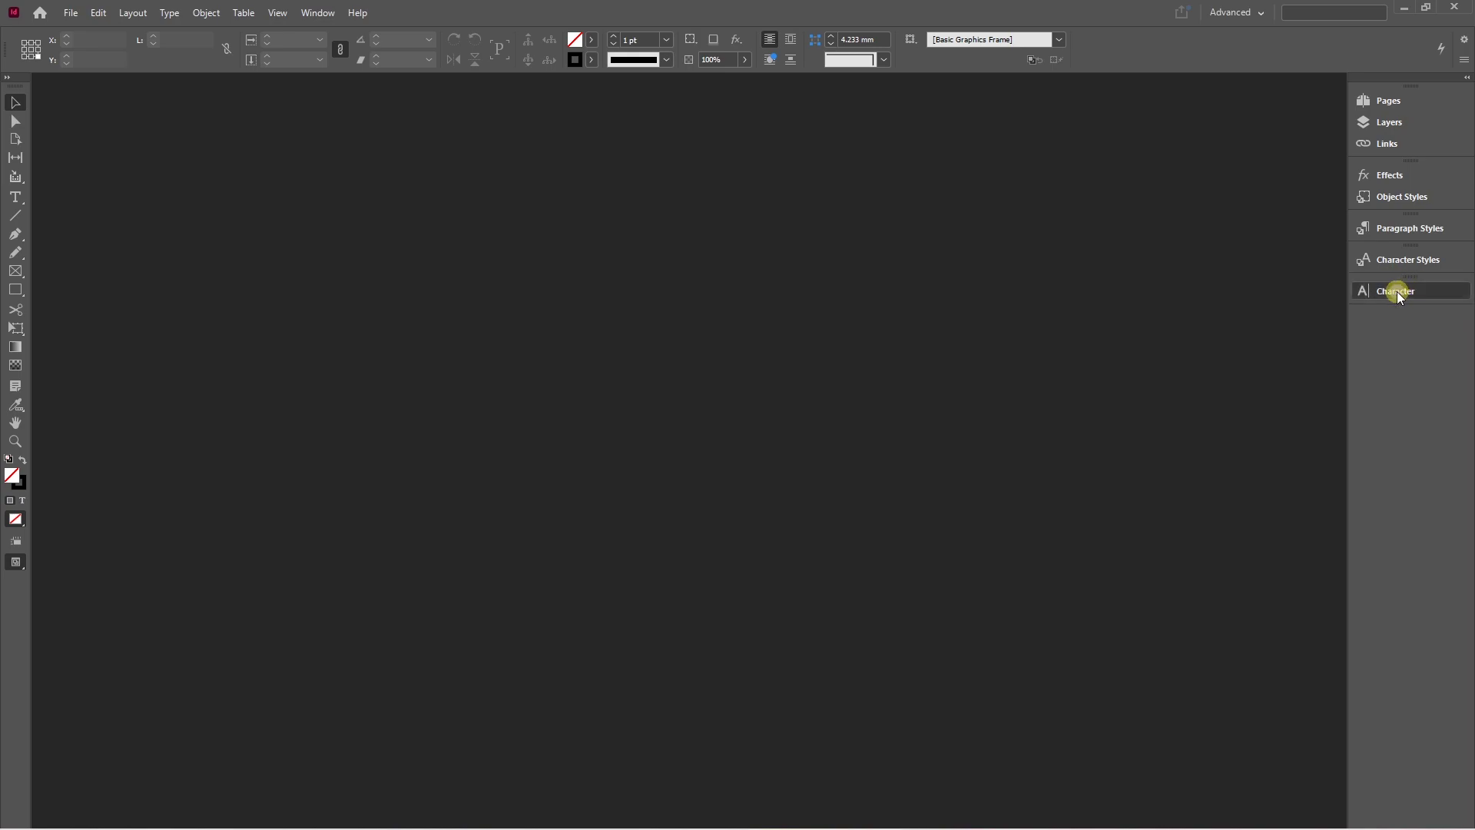
left_click(1397, 292)
left_click(1317, 286)
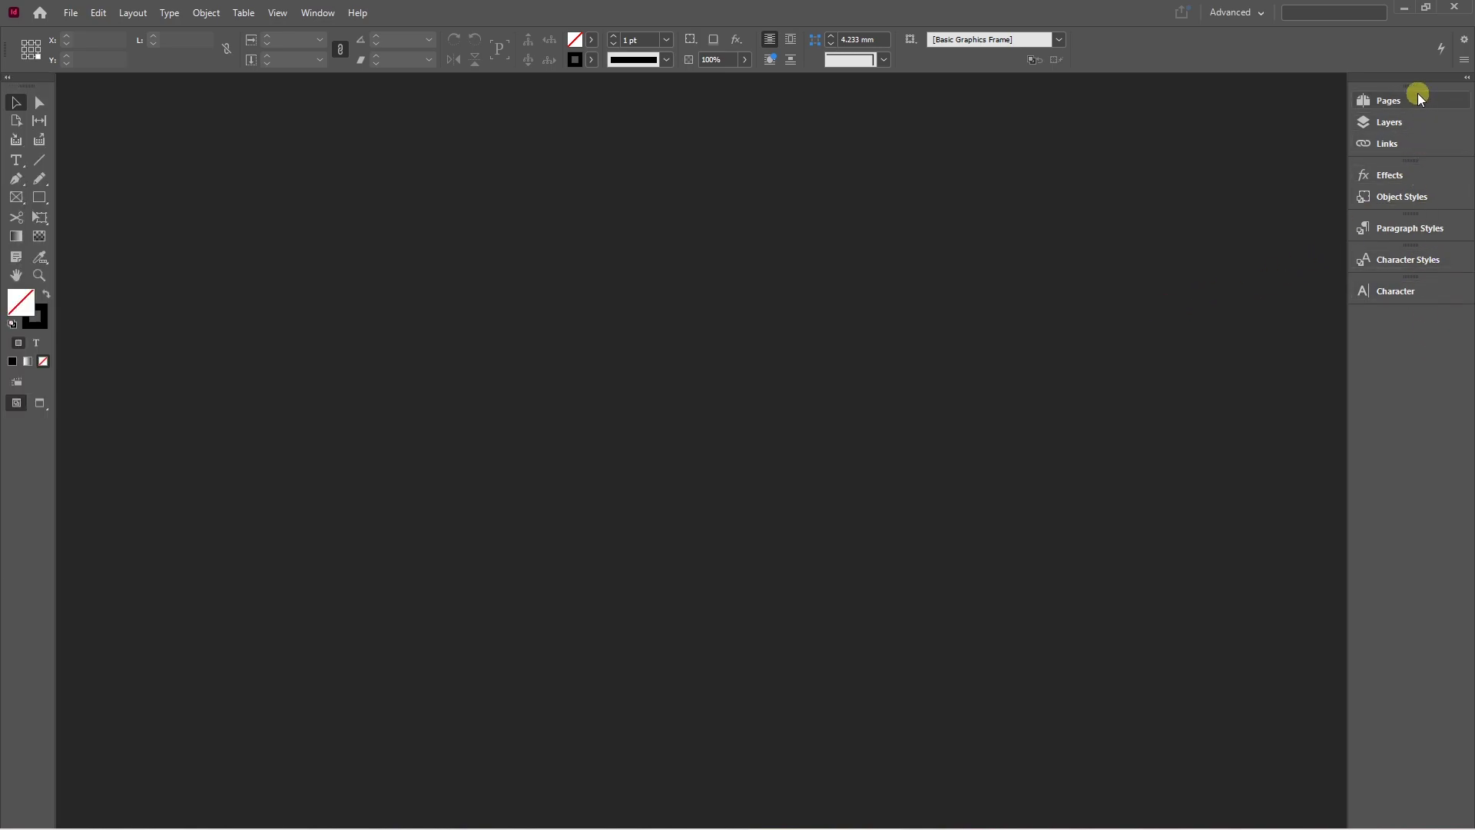
left_click_drag(1412, 84, 267, 140)
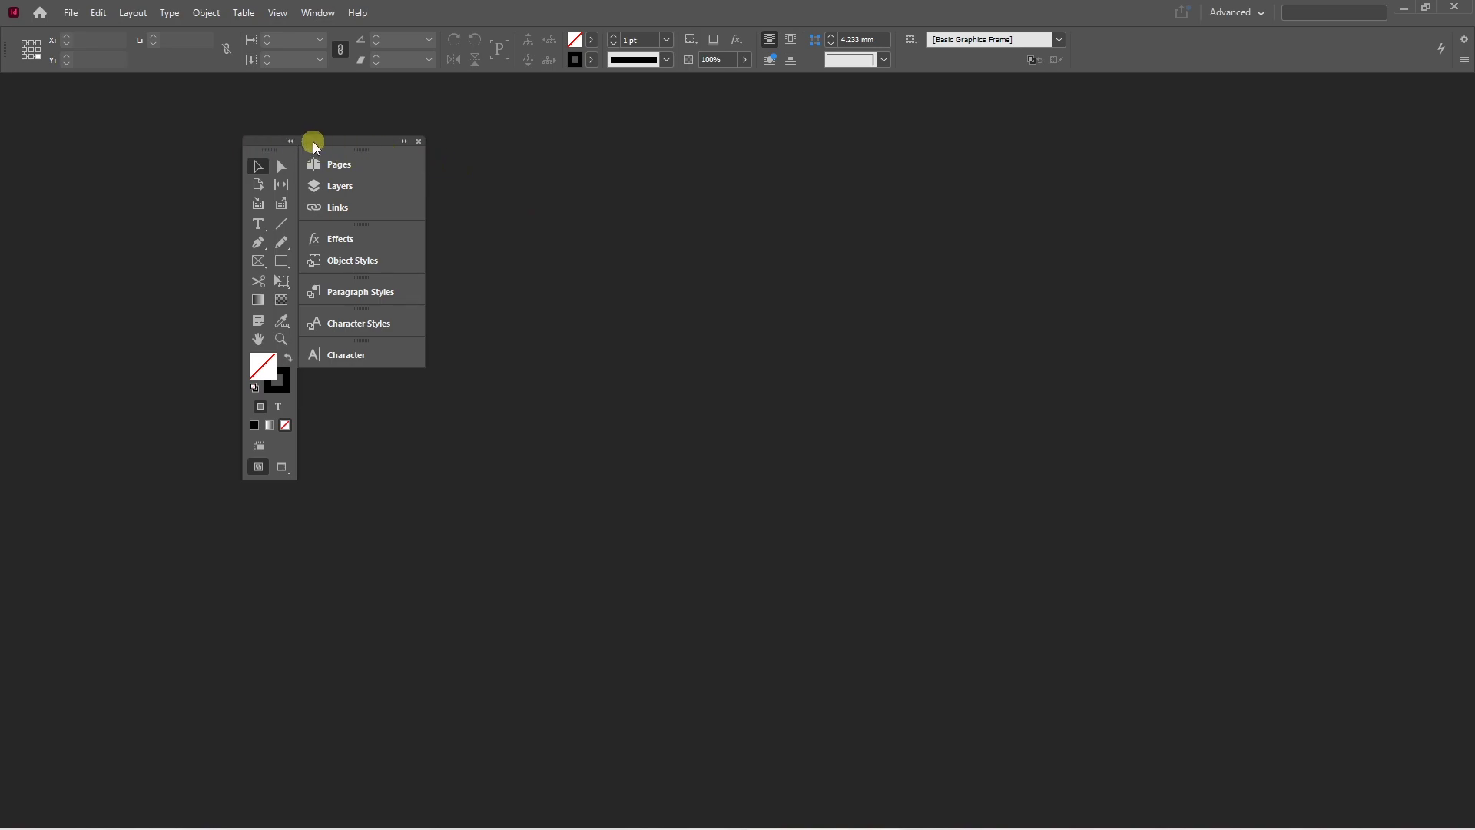
Reset the Advanced workspace to its default panel arrangement.
left_click(322, 13)
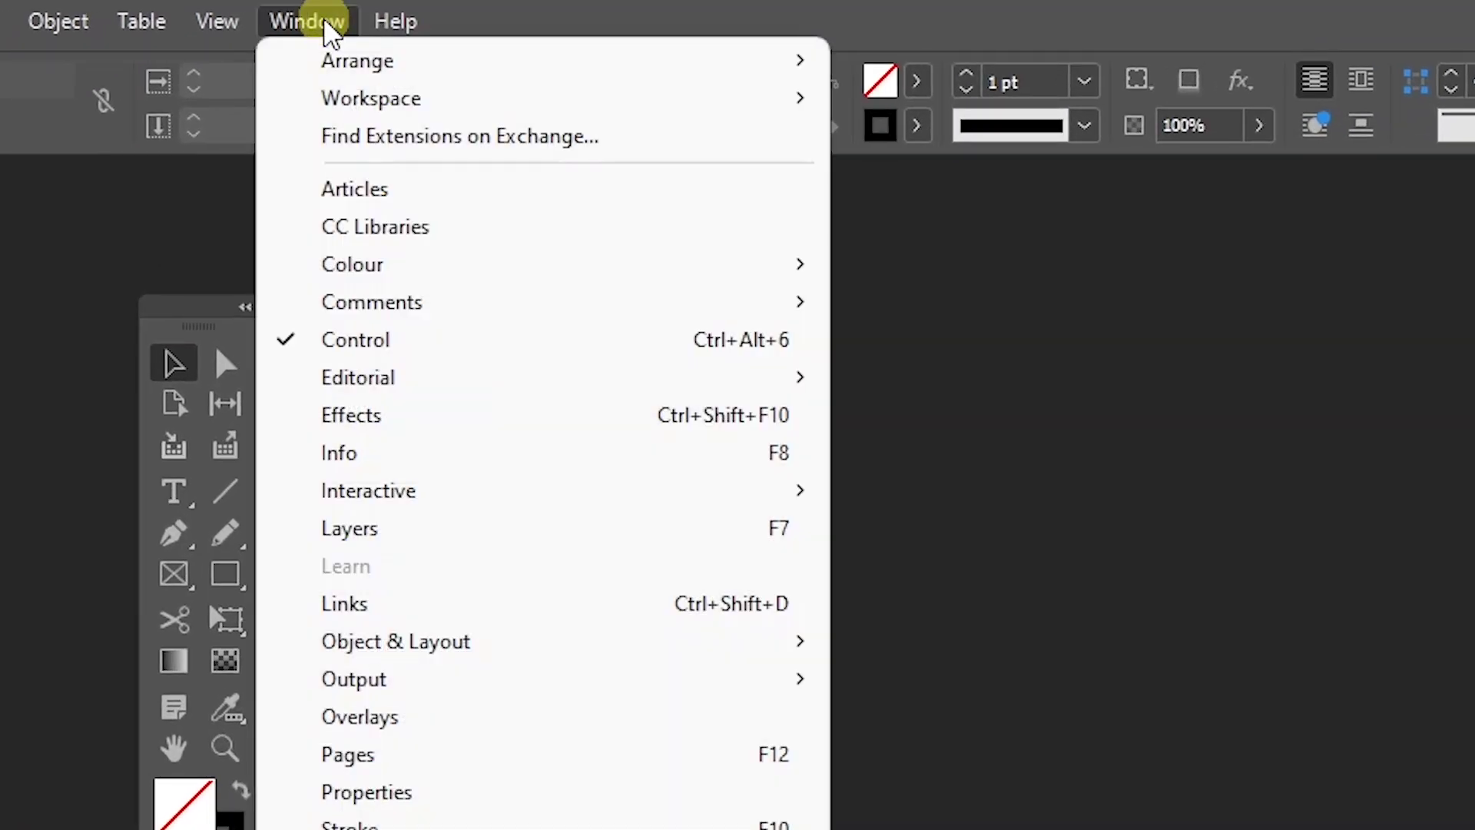
mouse_move(395, 104)
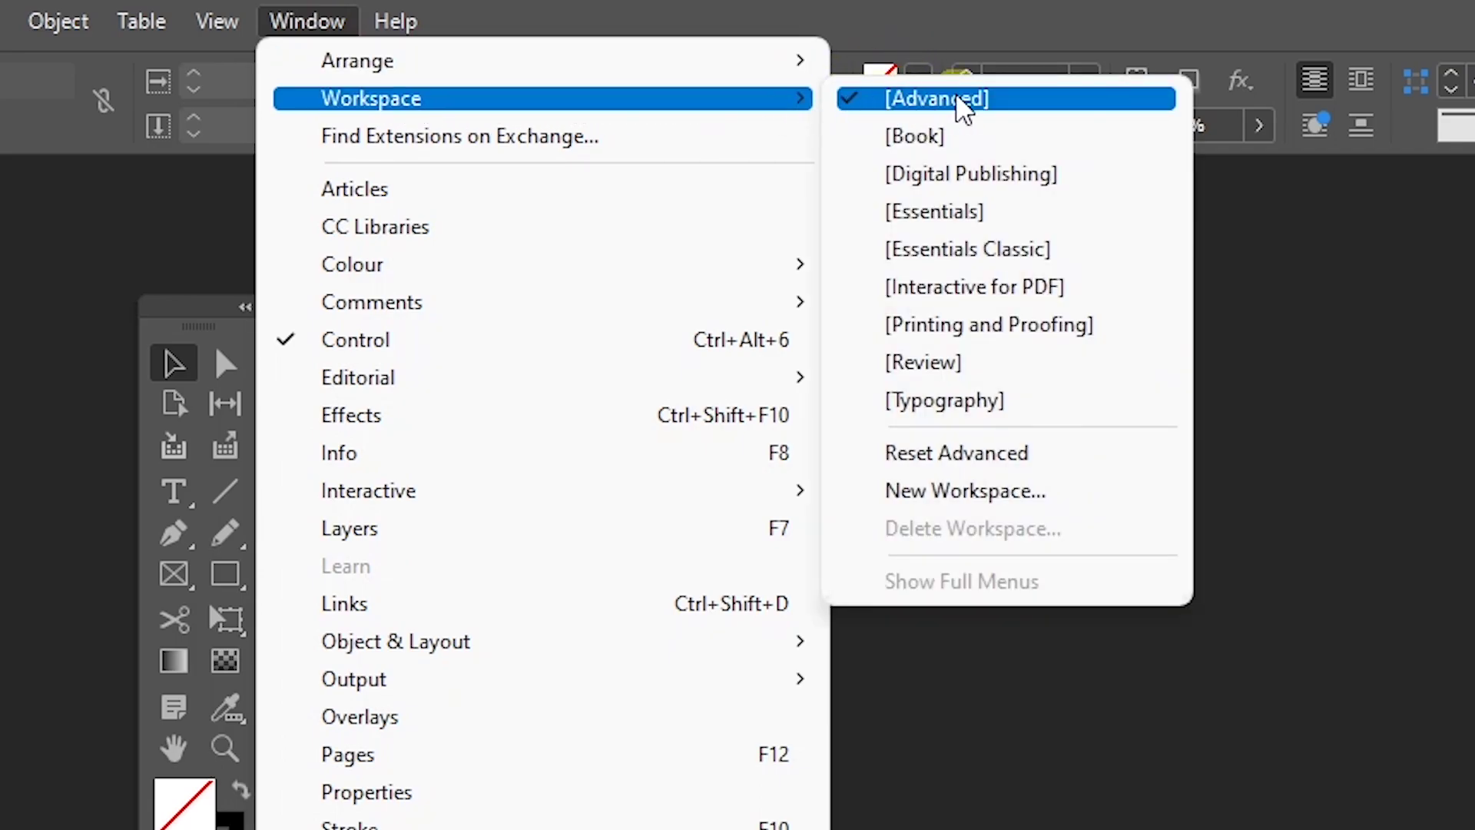
left_click(996, 452)
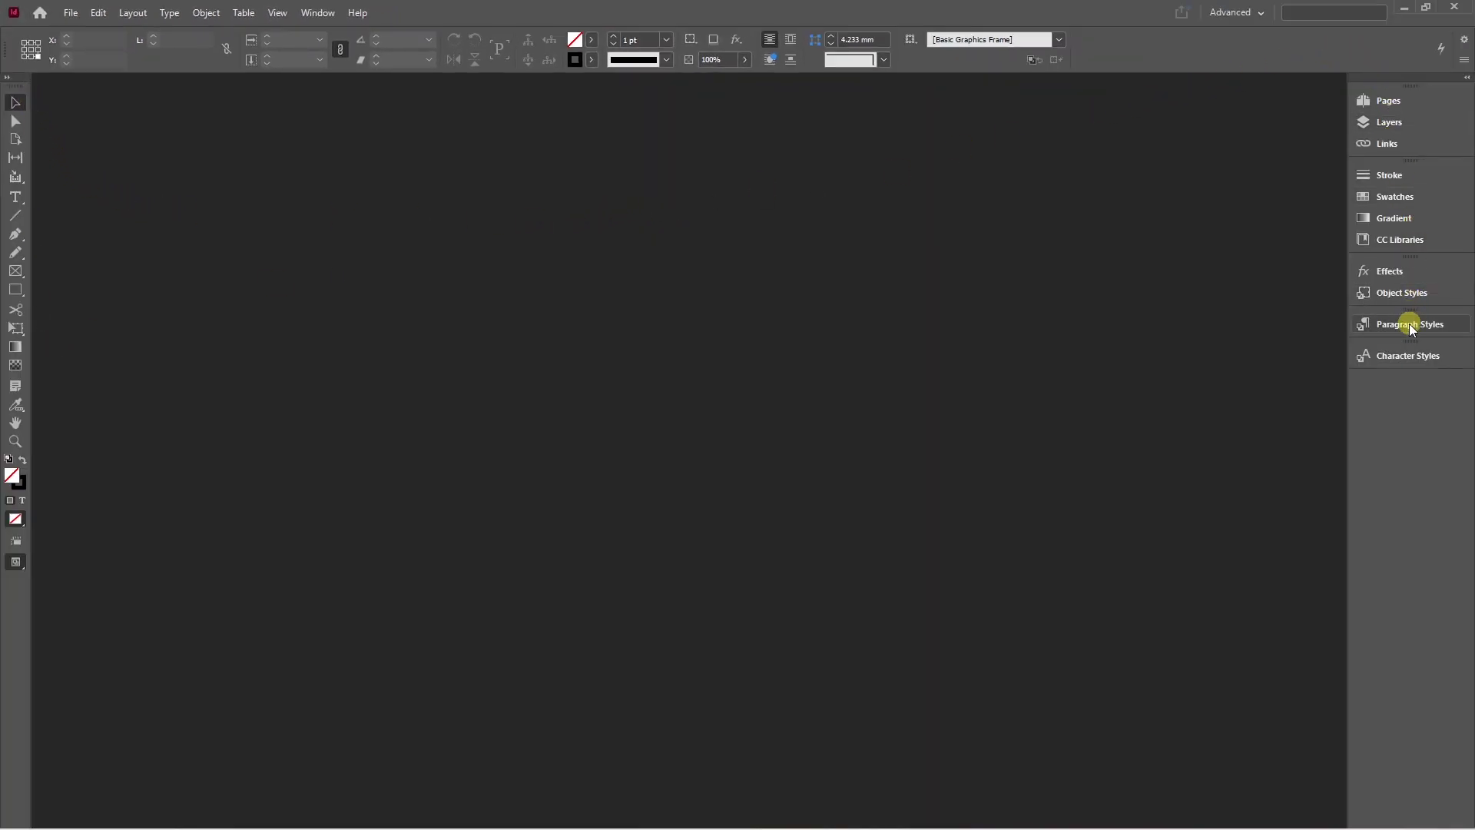
Switch the workspace to Essentials Classic.
left_click(317, 13)
mouse_move(428, 47)
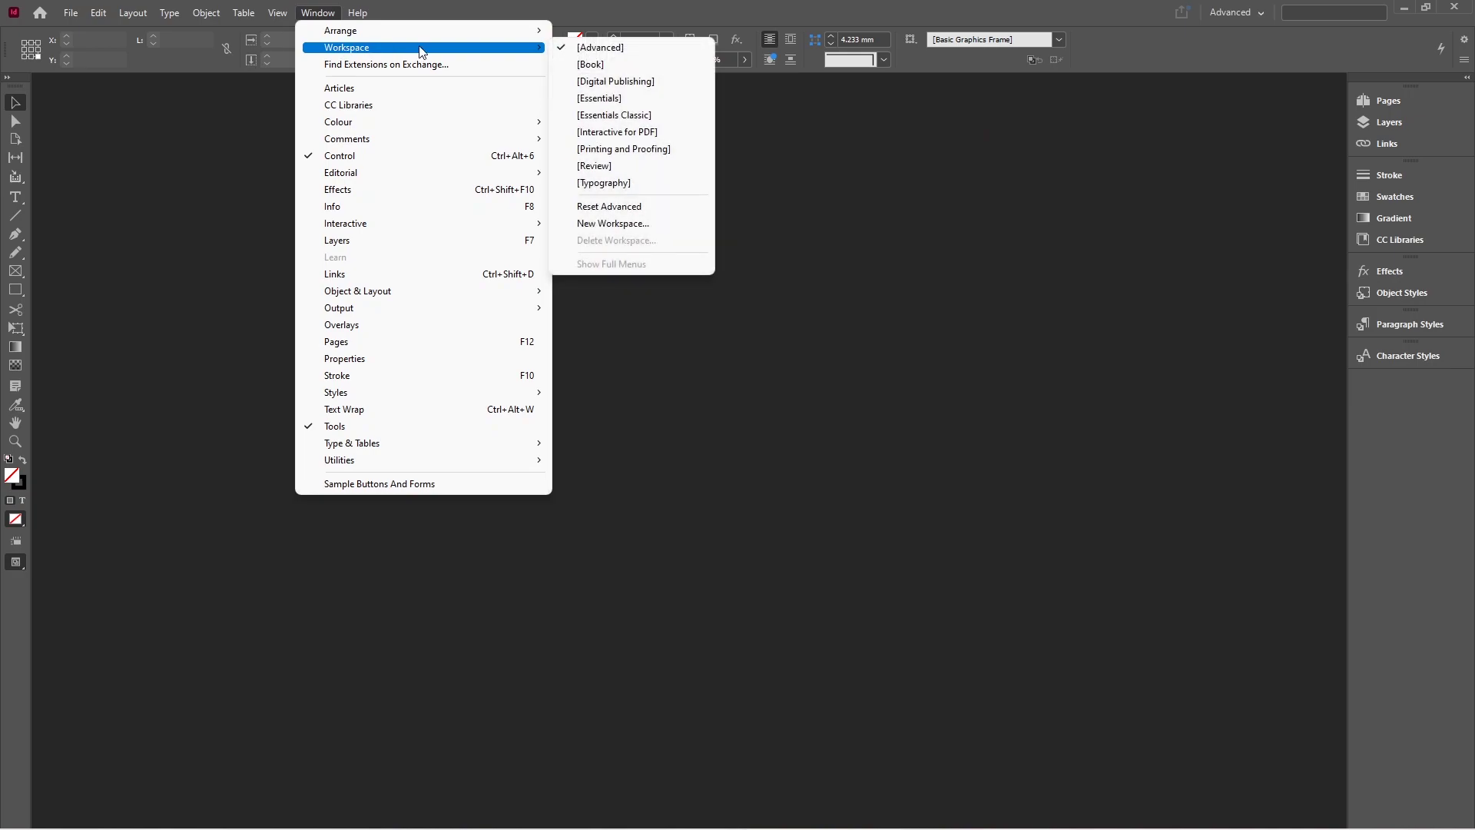
left_click(637, 115)
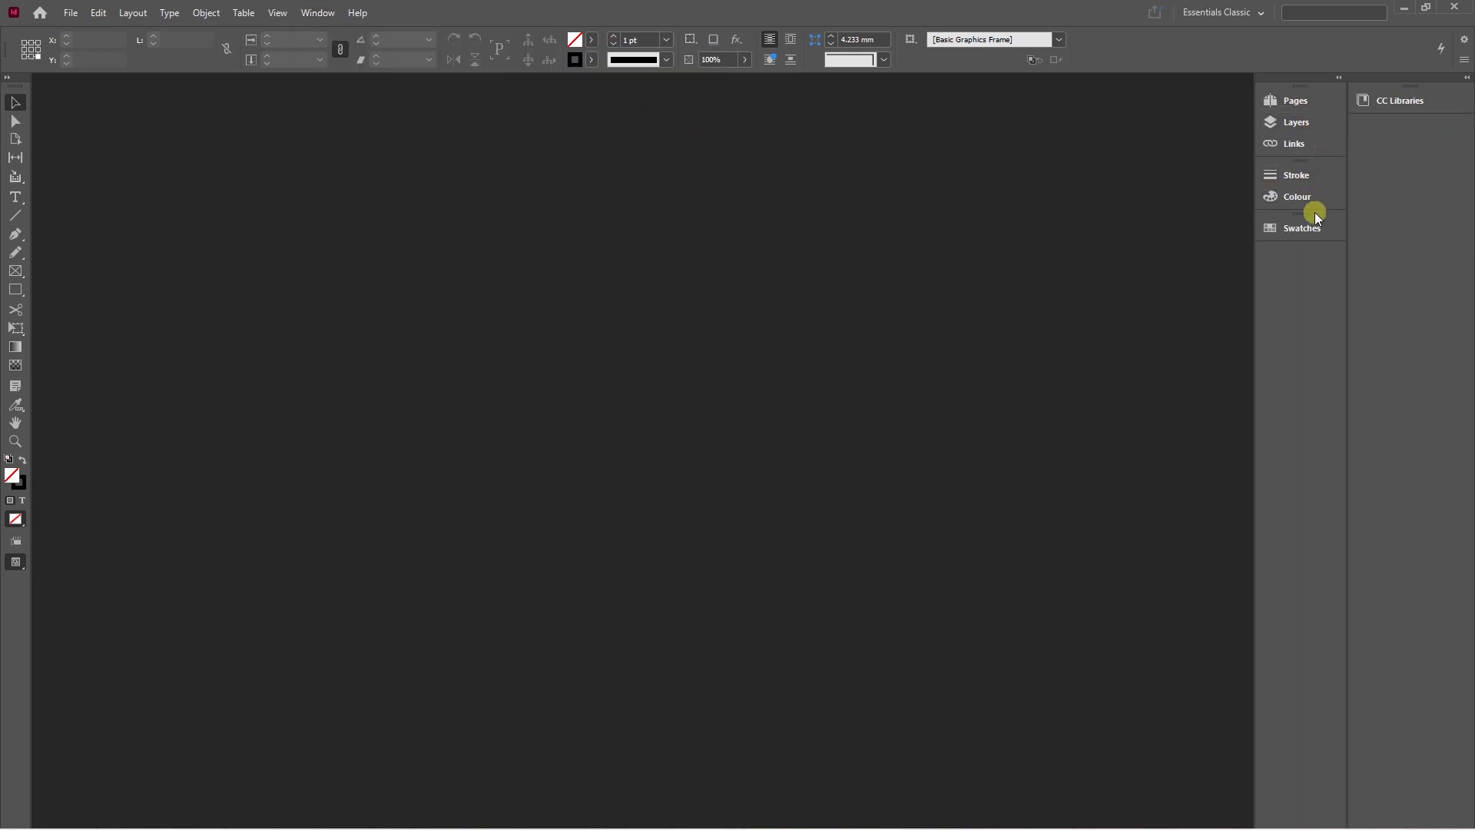
Switch the workspace to Printing and Proofing.
left_click(317, 13)
mouse_move(384, 48)
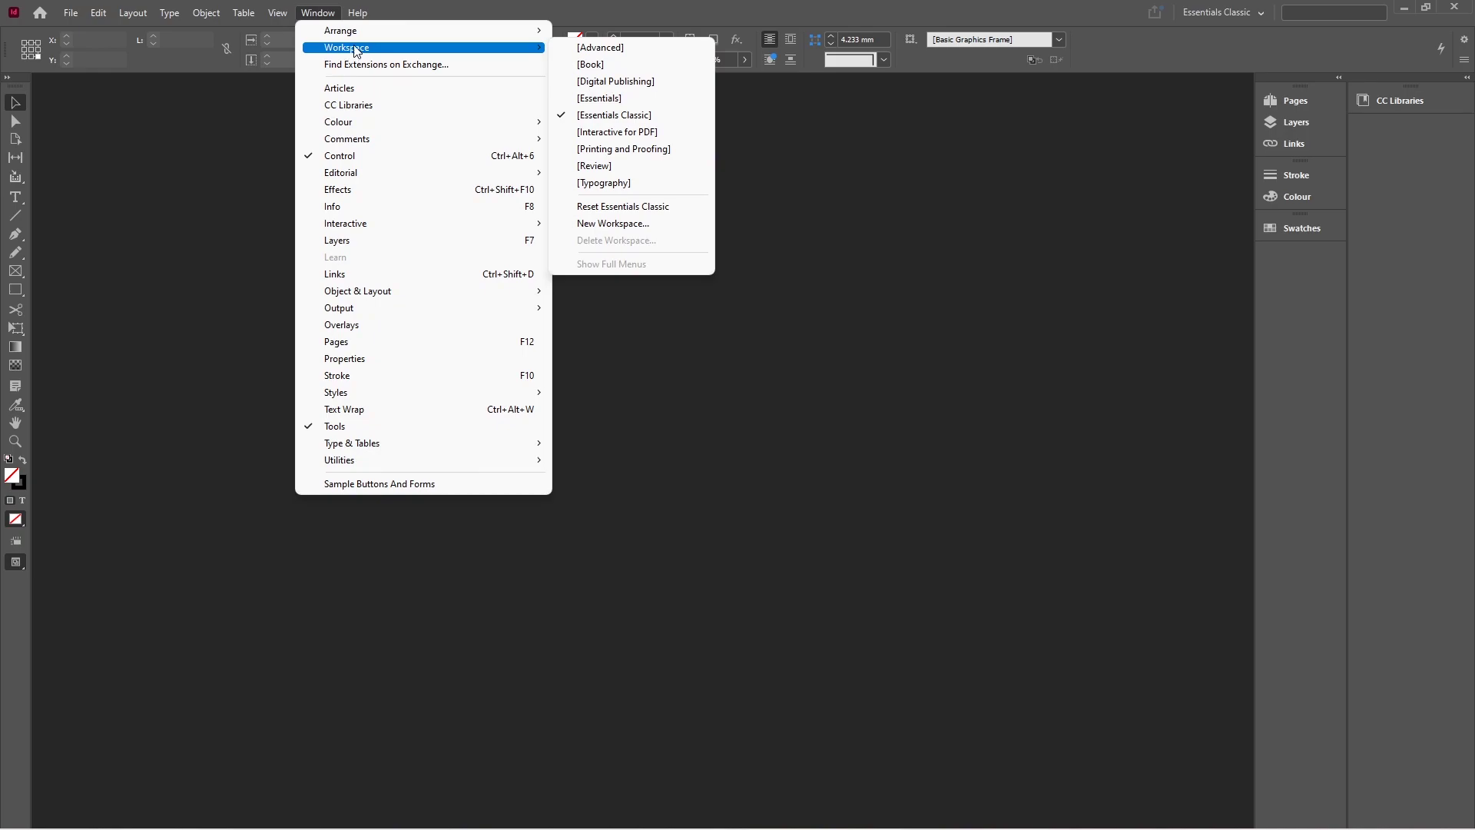
left_click(626, 150)
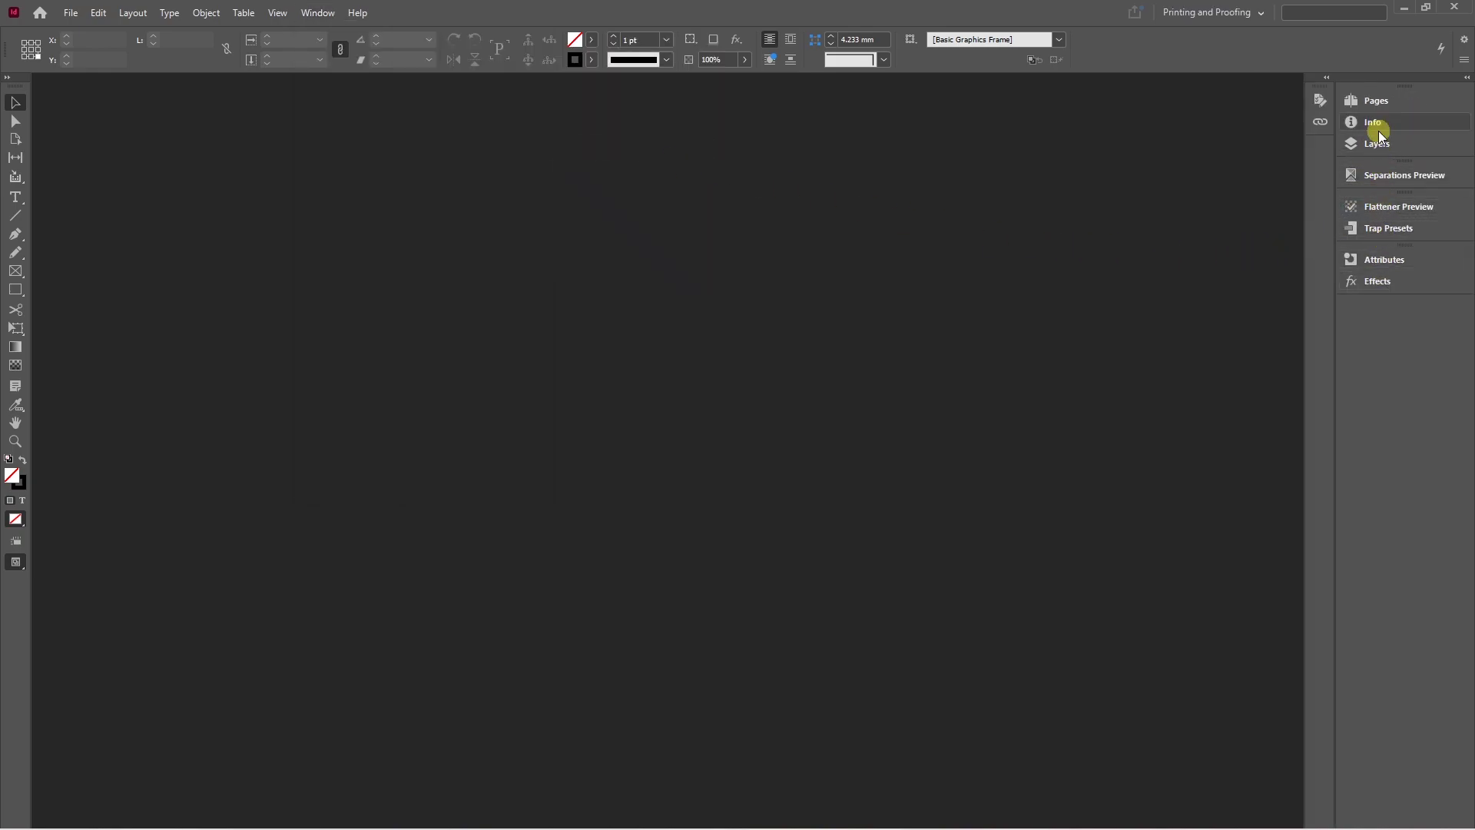
Switch the workspace back to Advanced.
left_click(317, 12)
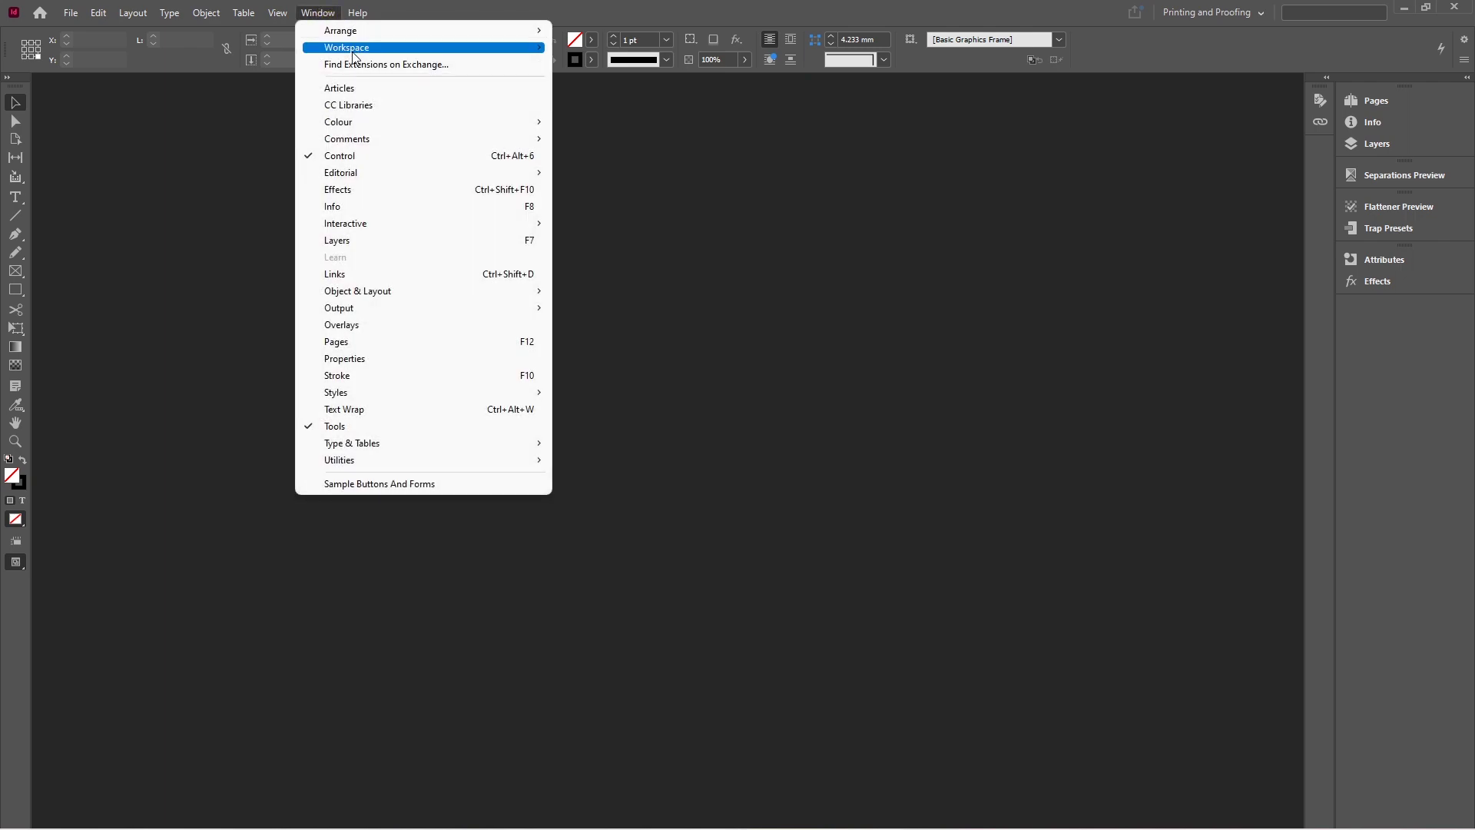
mouse_move(407, 47)
left_click(586, 49)
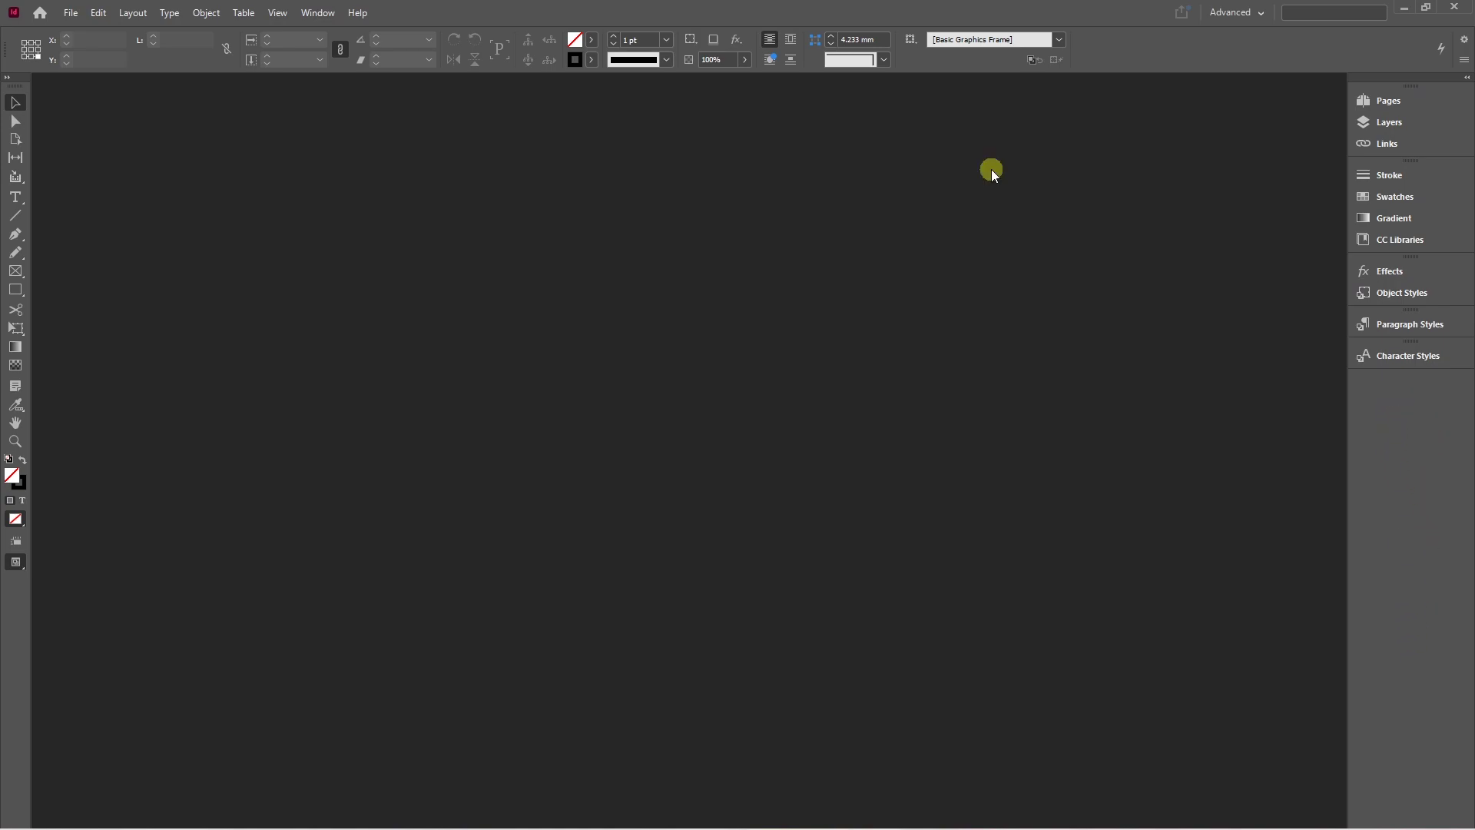
Start a new document and examine the Saved, Print, Web and Mobile presets, returning to the Print presets.
left_click(75, 15)
mouse_move(91, 33)
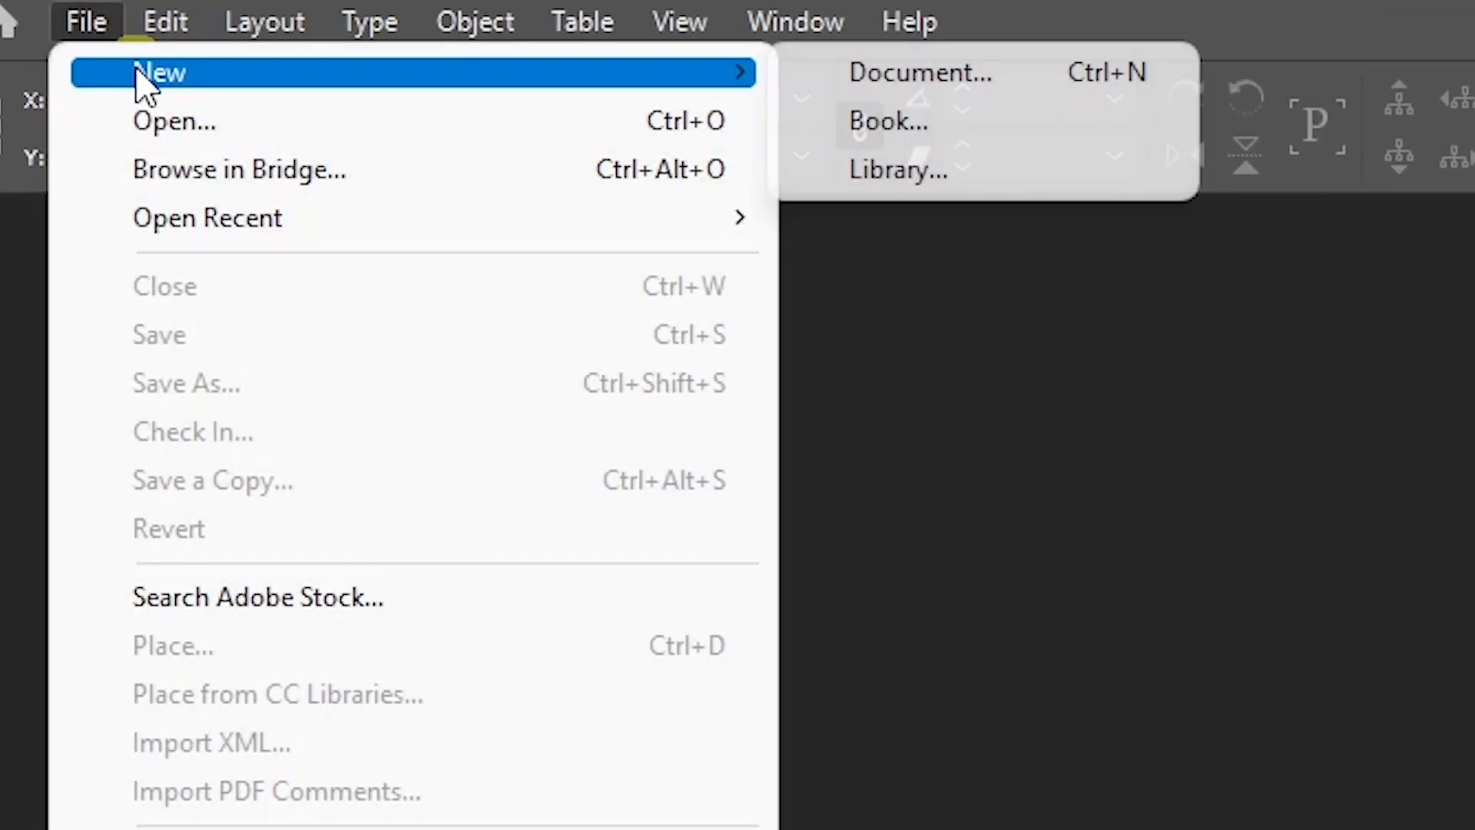
left_click(972, 71)
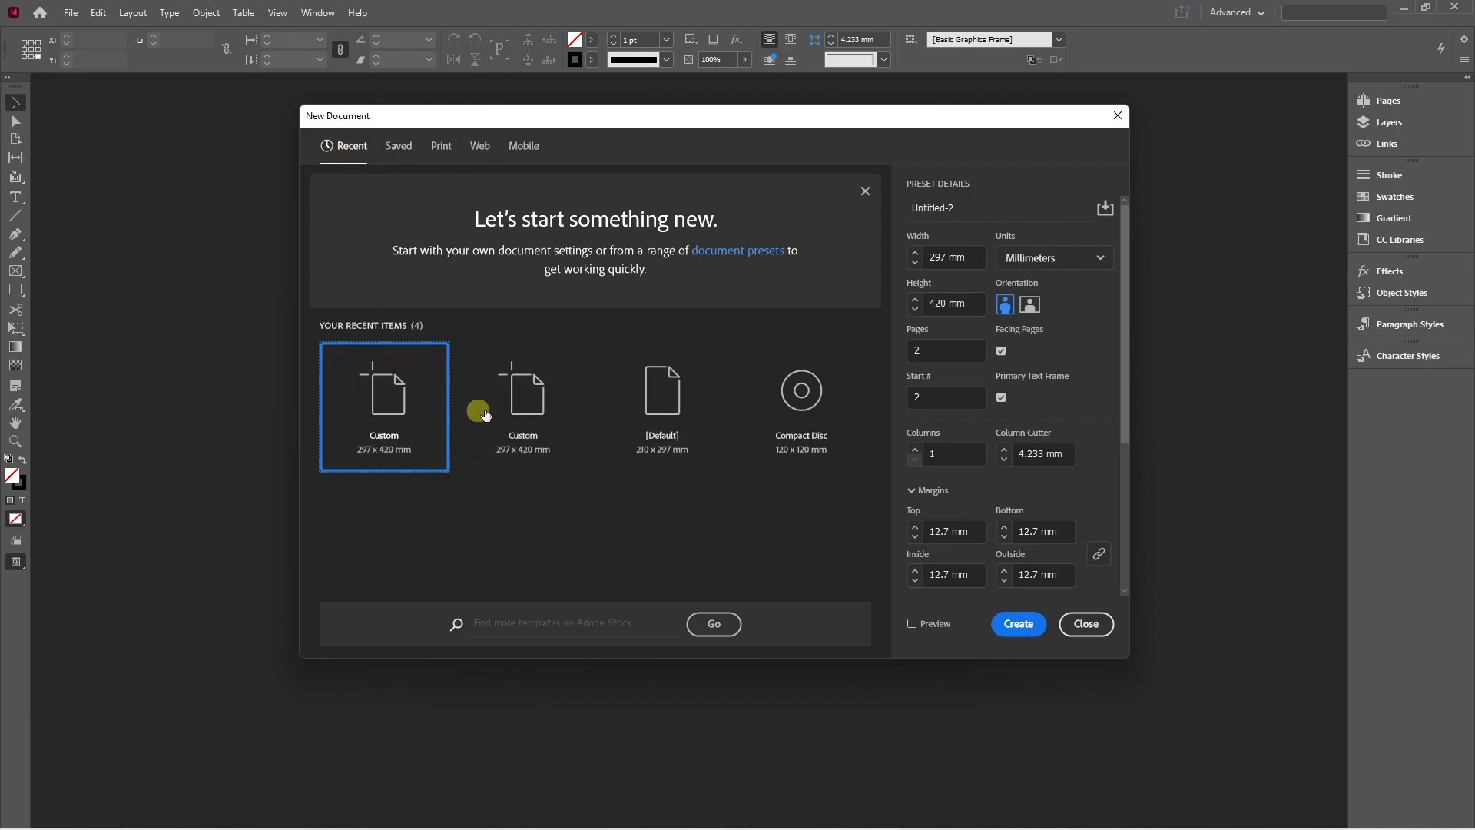
left_click(398, 153)
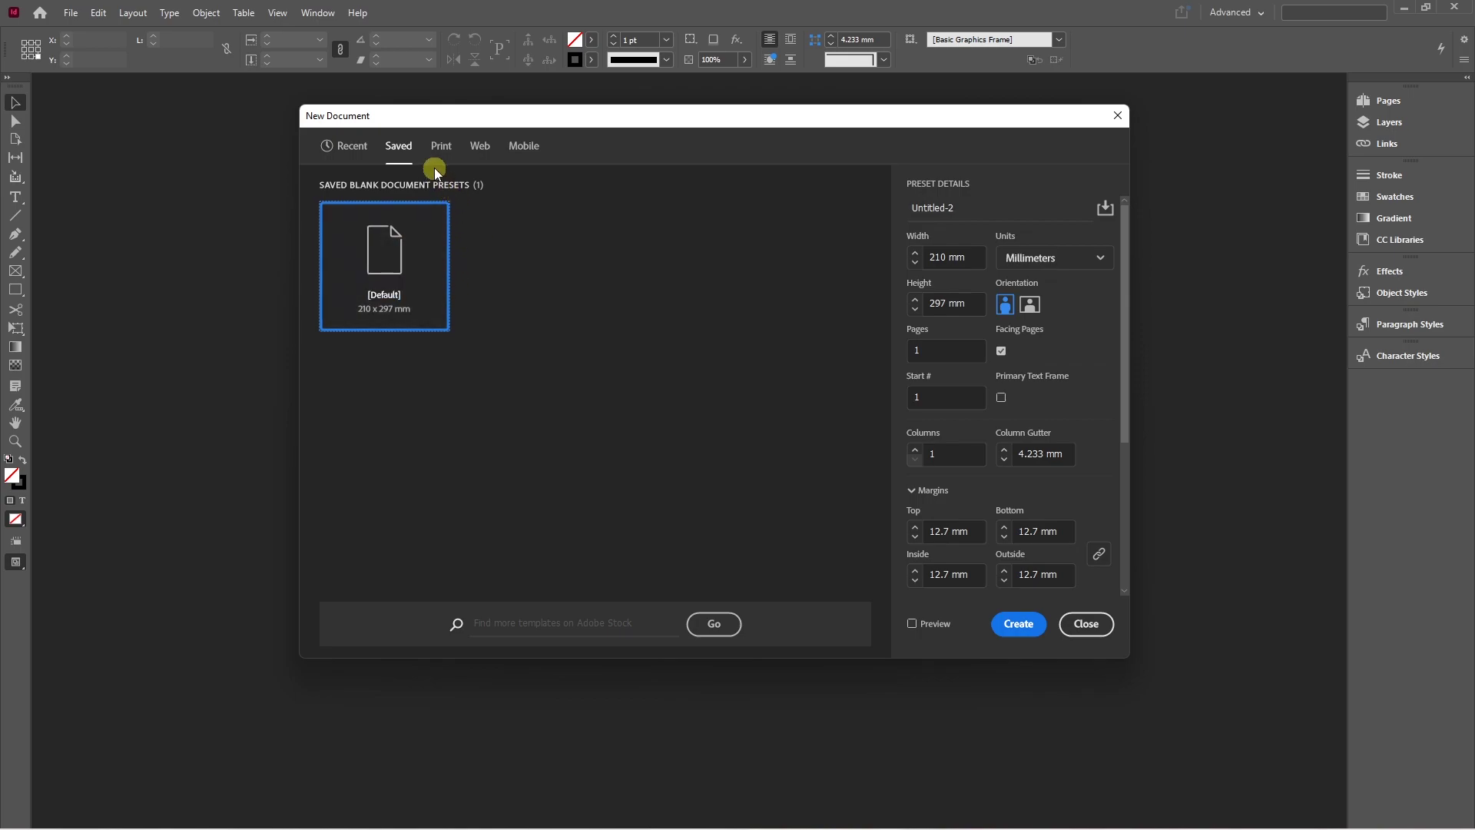
left_click(439, 147)
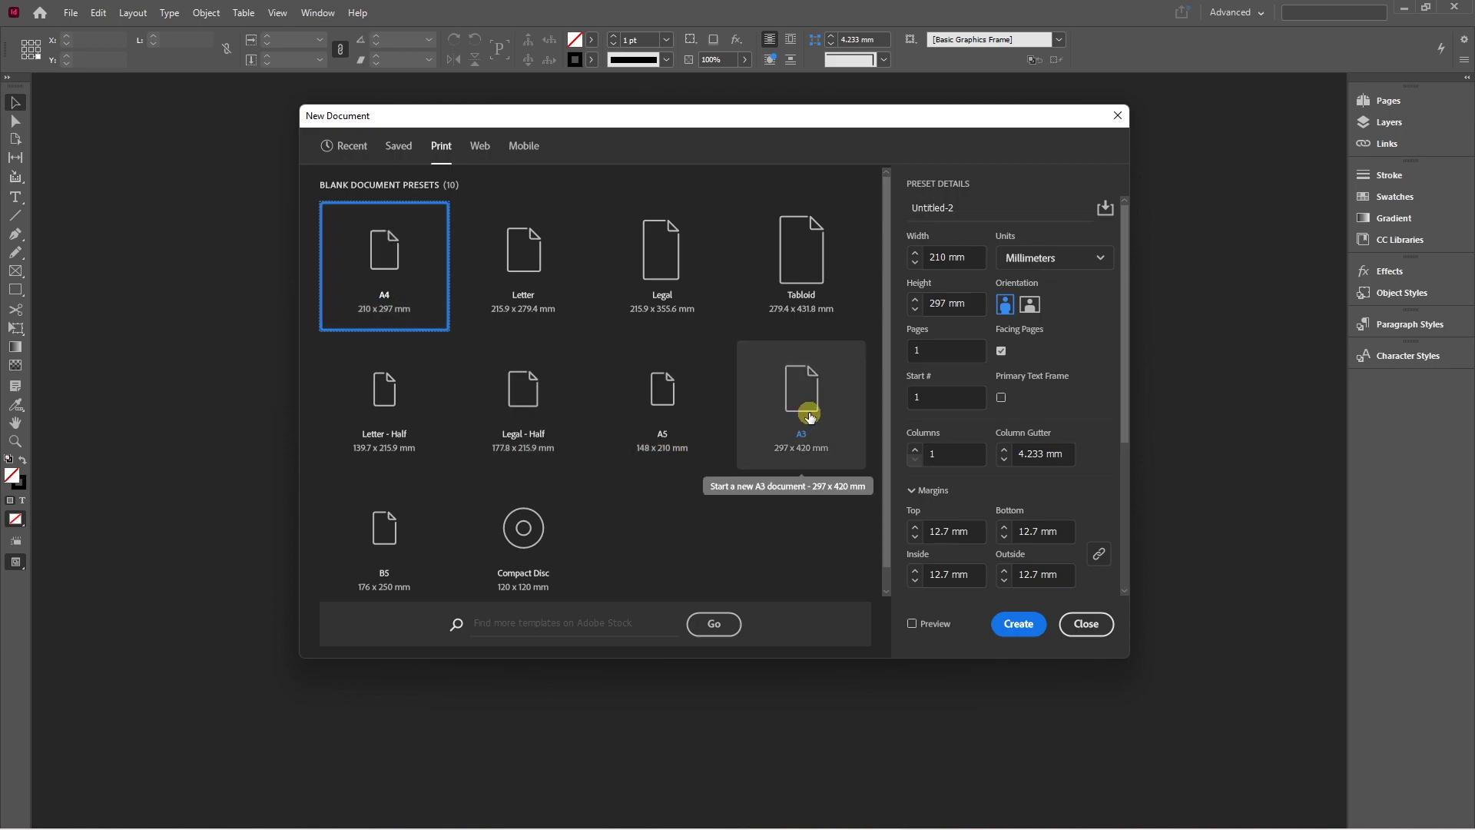
left_click(483, 149)
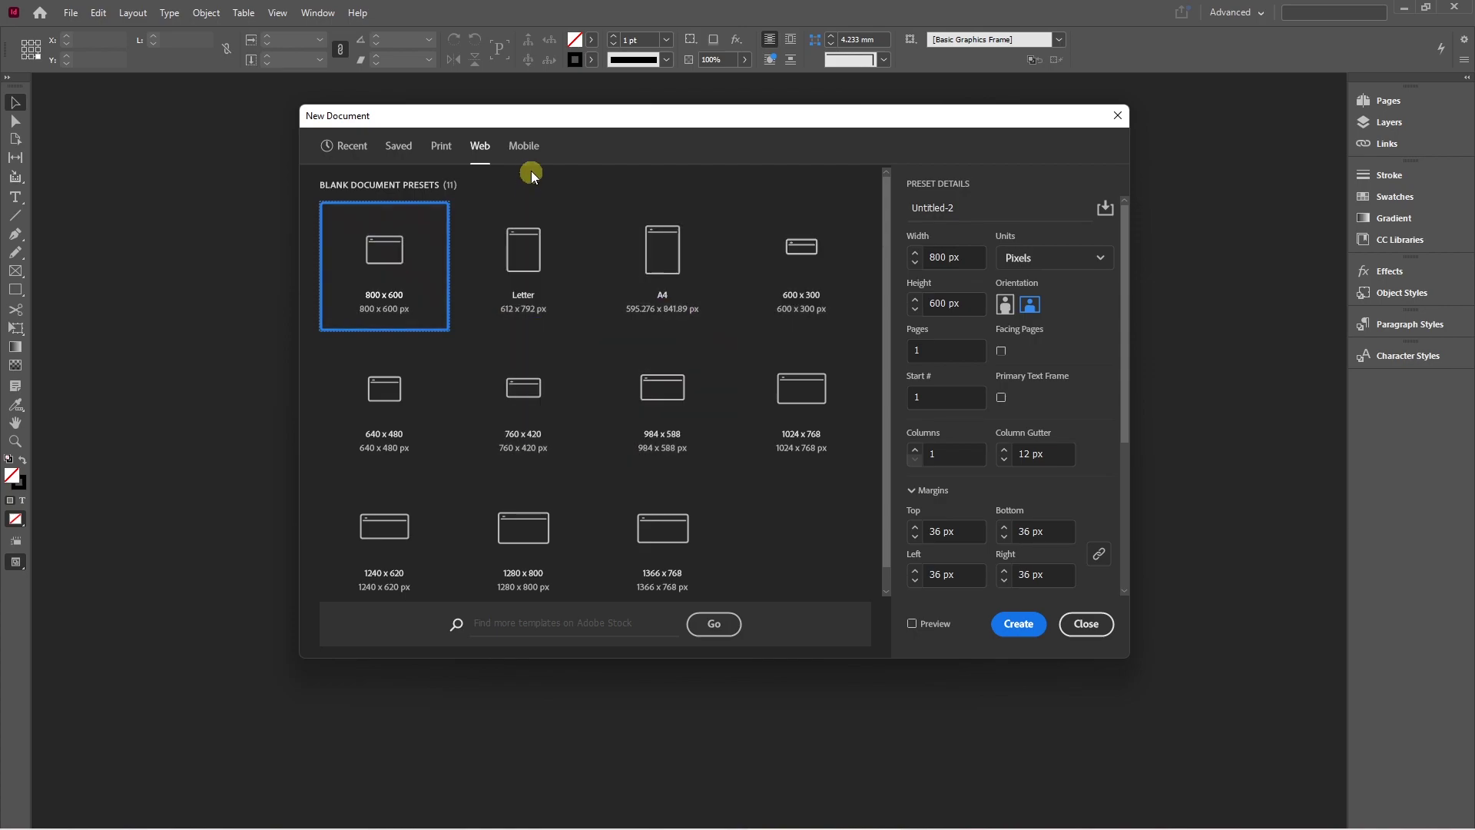
left_click(522, 146)
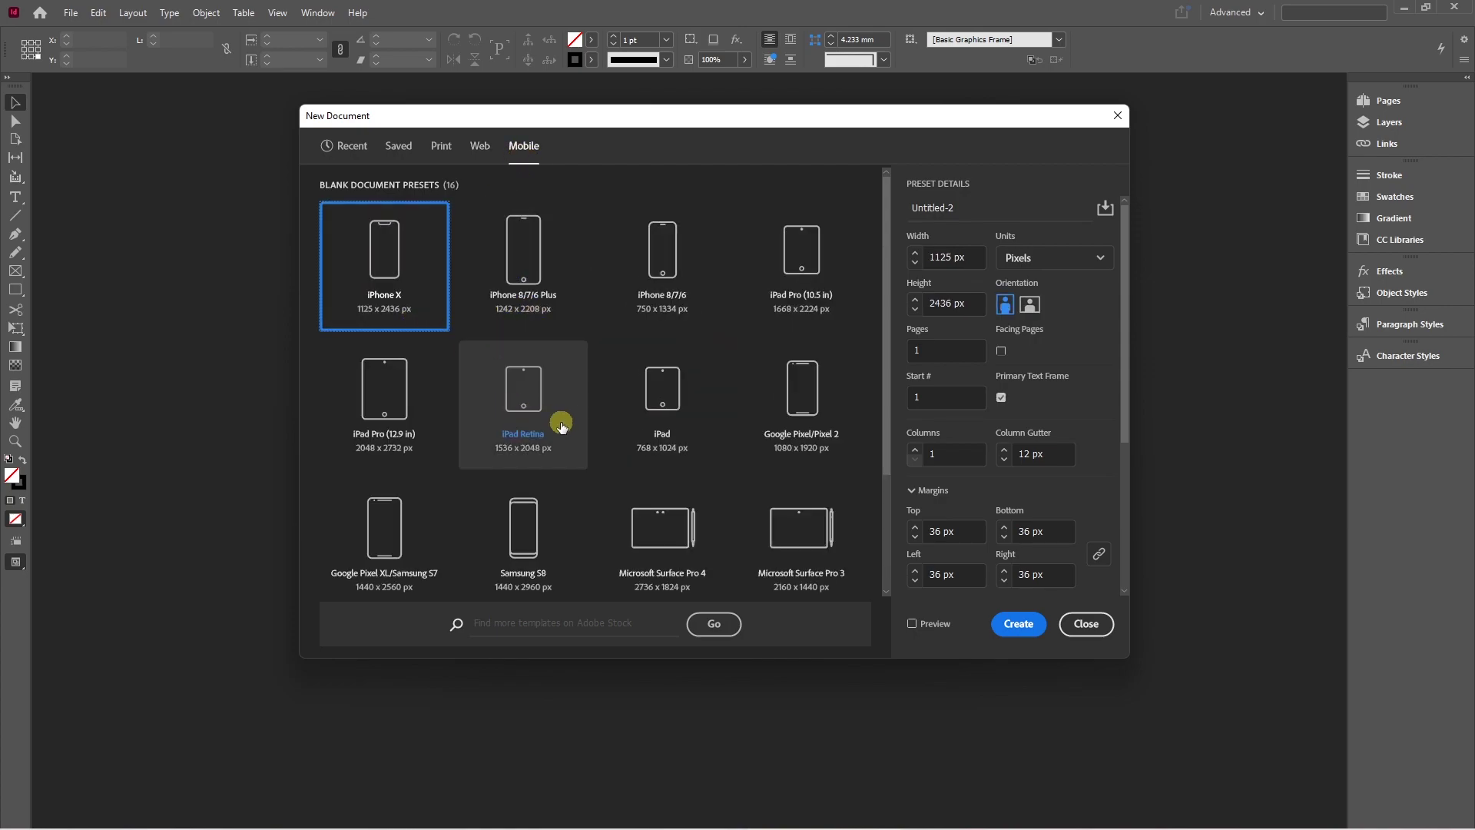
left_click(440, 146)
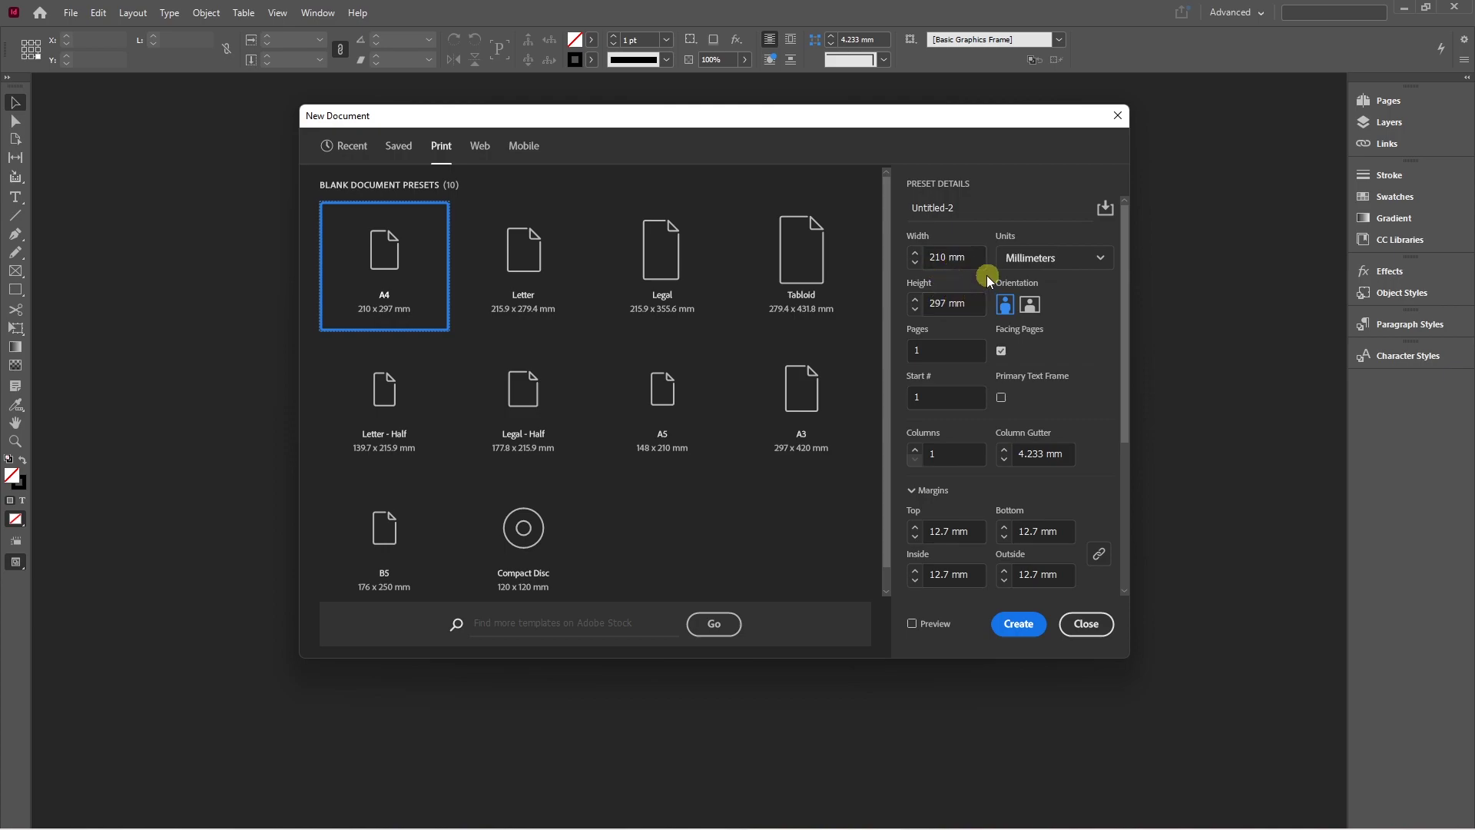
Review the available units, try landscape orientation for the A4 preset before returning to portrait, and dismiss the new document setup.
left_click(1037, 260)
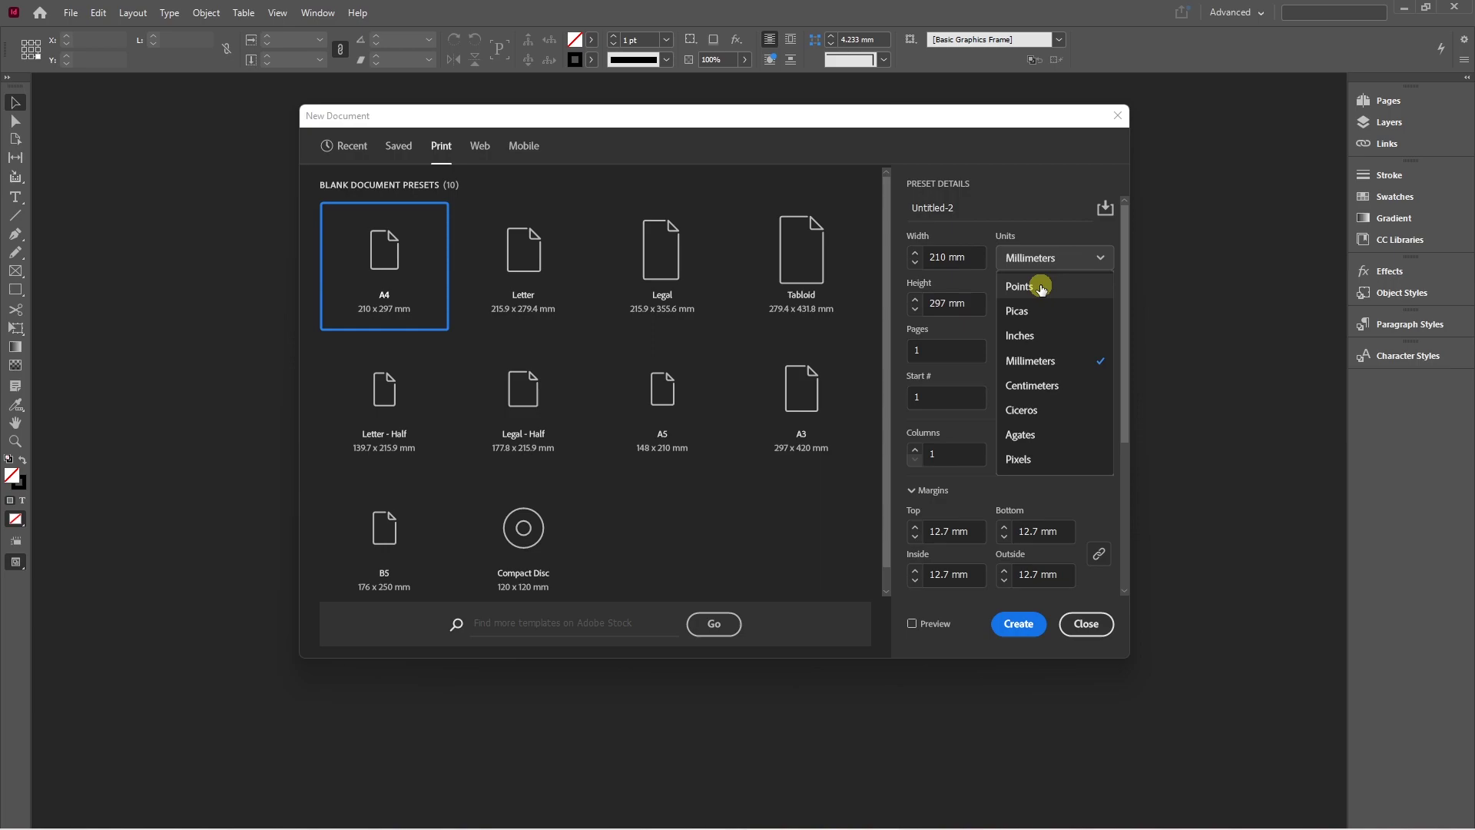
key("Escape")
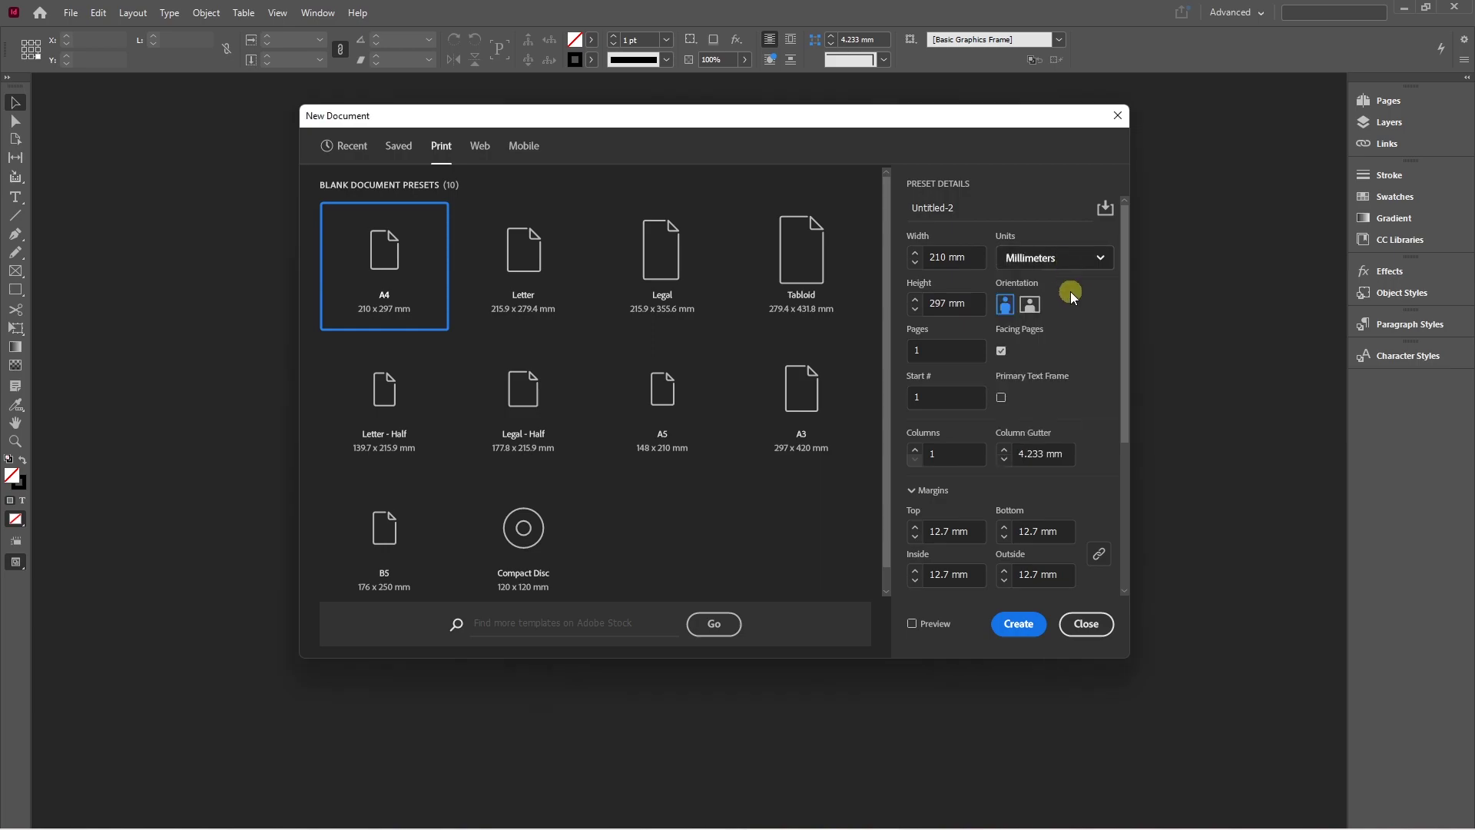
left_click(1029, 304)
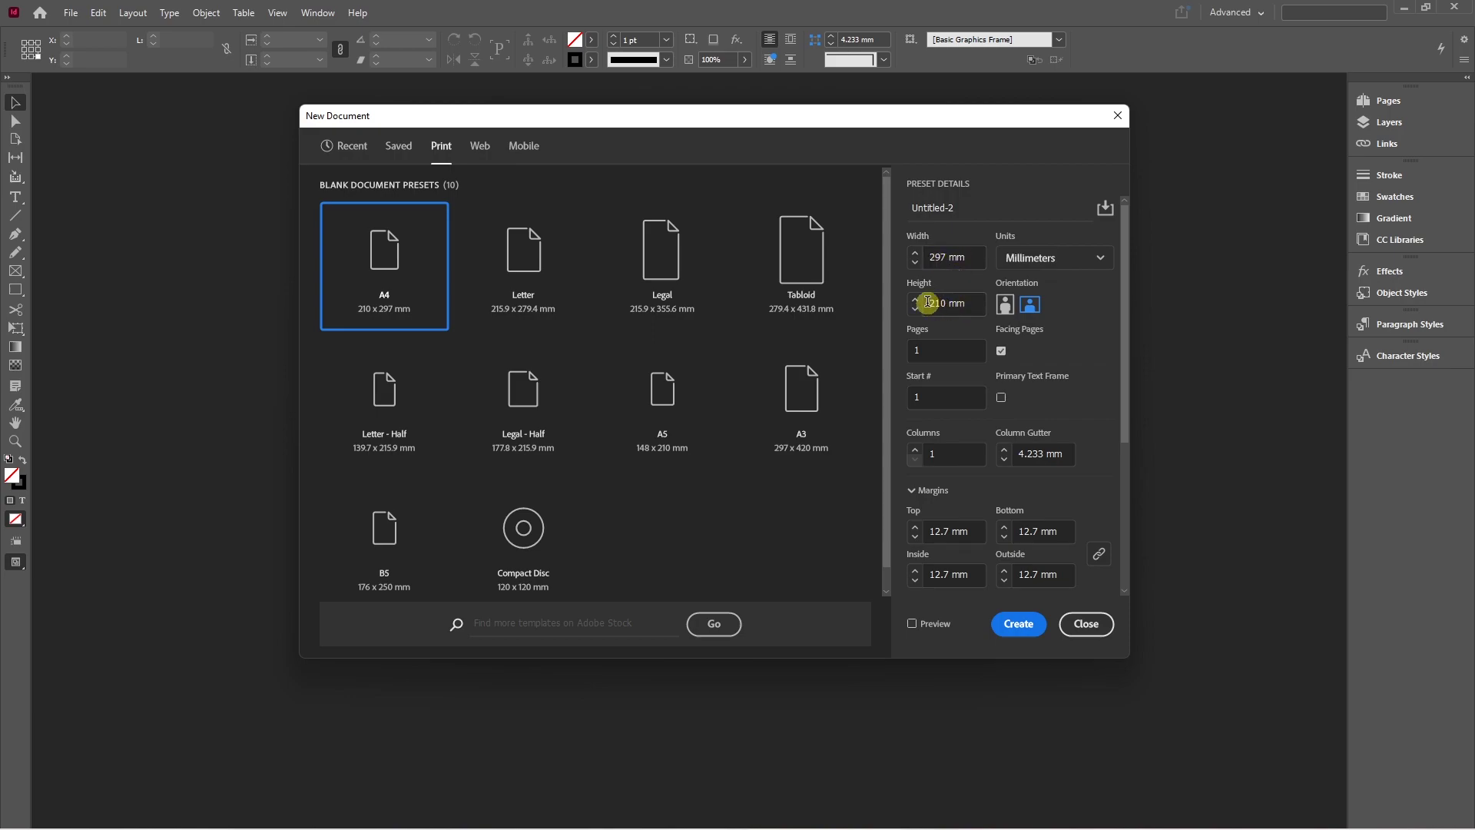
left_click(1007, 306)
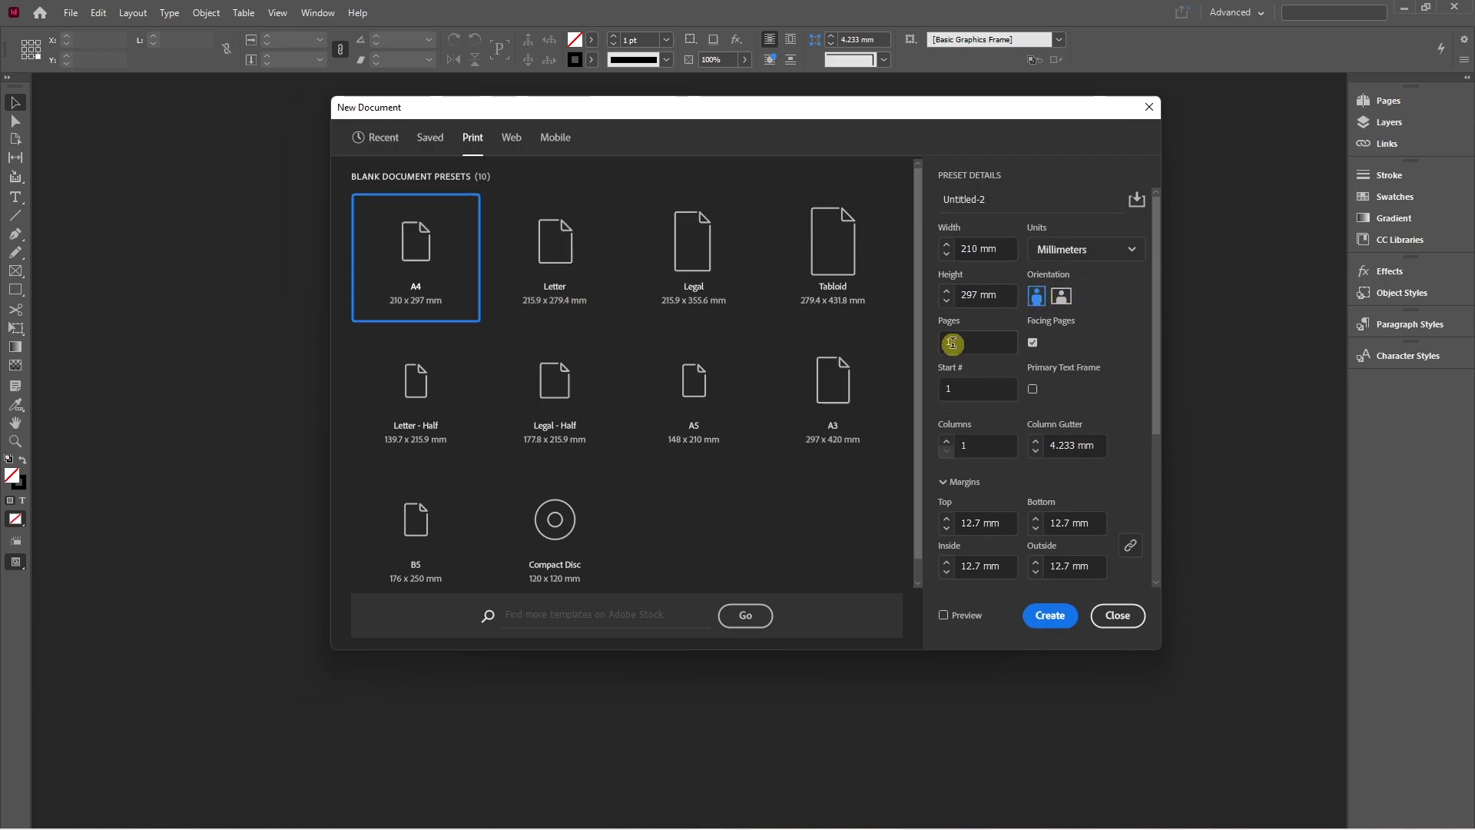
left_click(1125, 616)
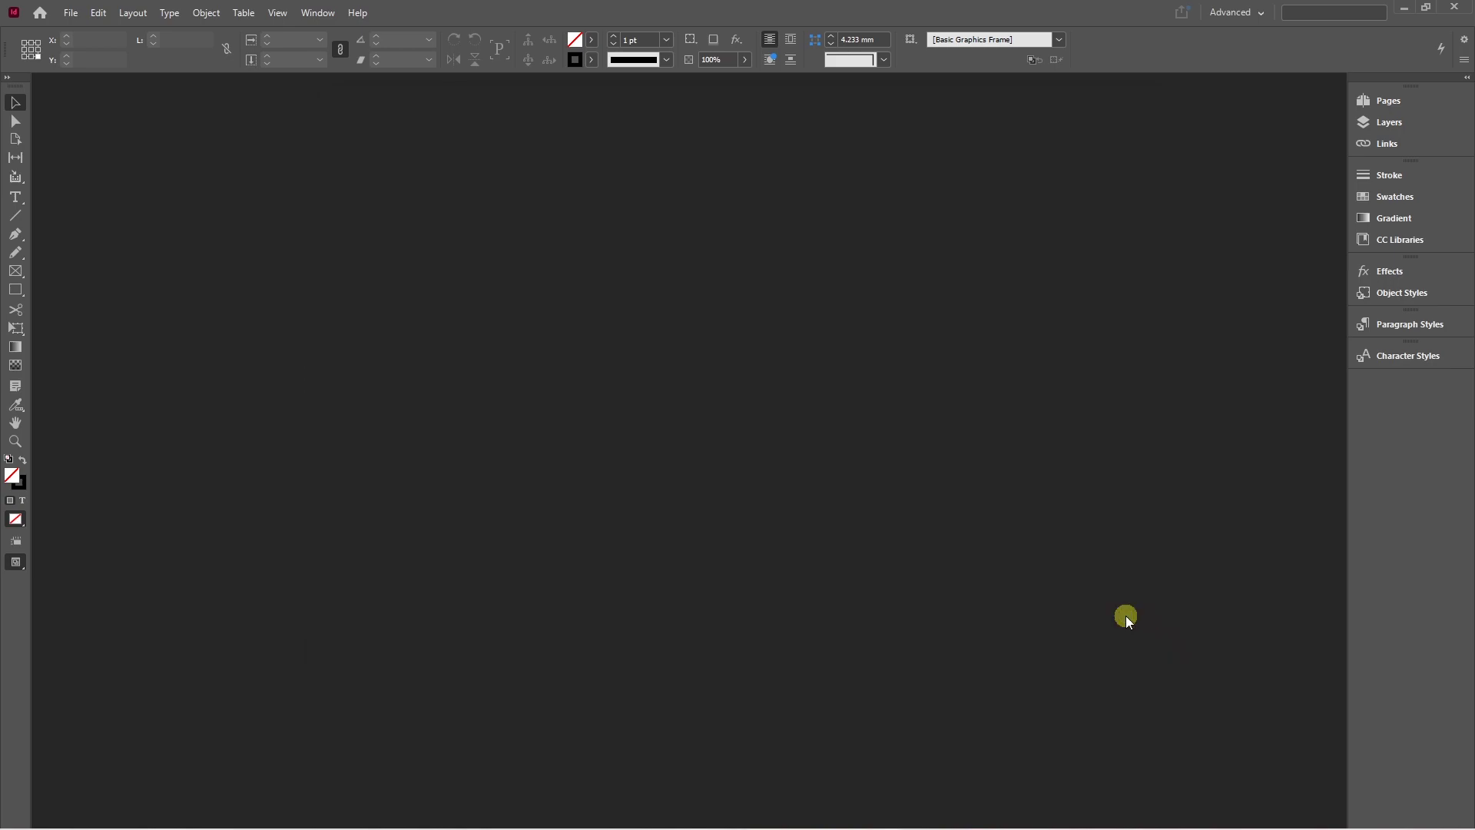
Show the Pages panel and start a new document from the A4 print preset.
left_click(1387, 103)
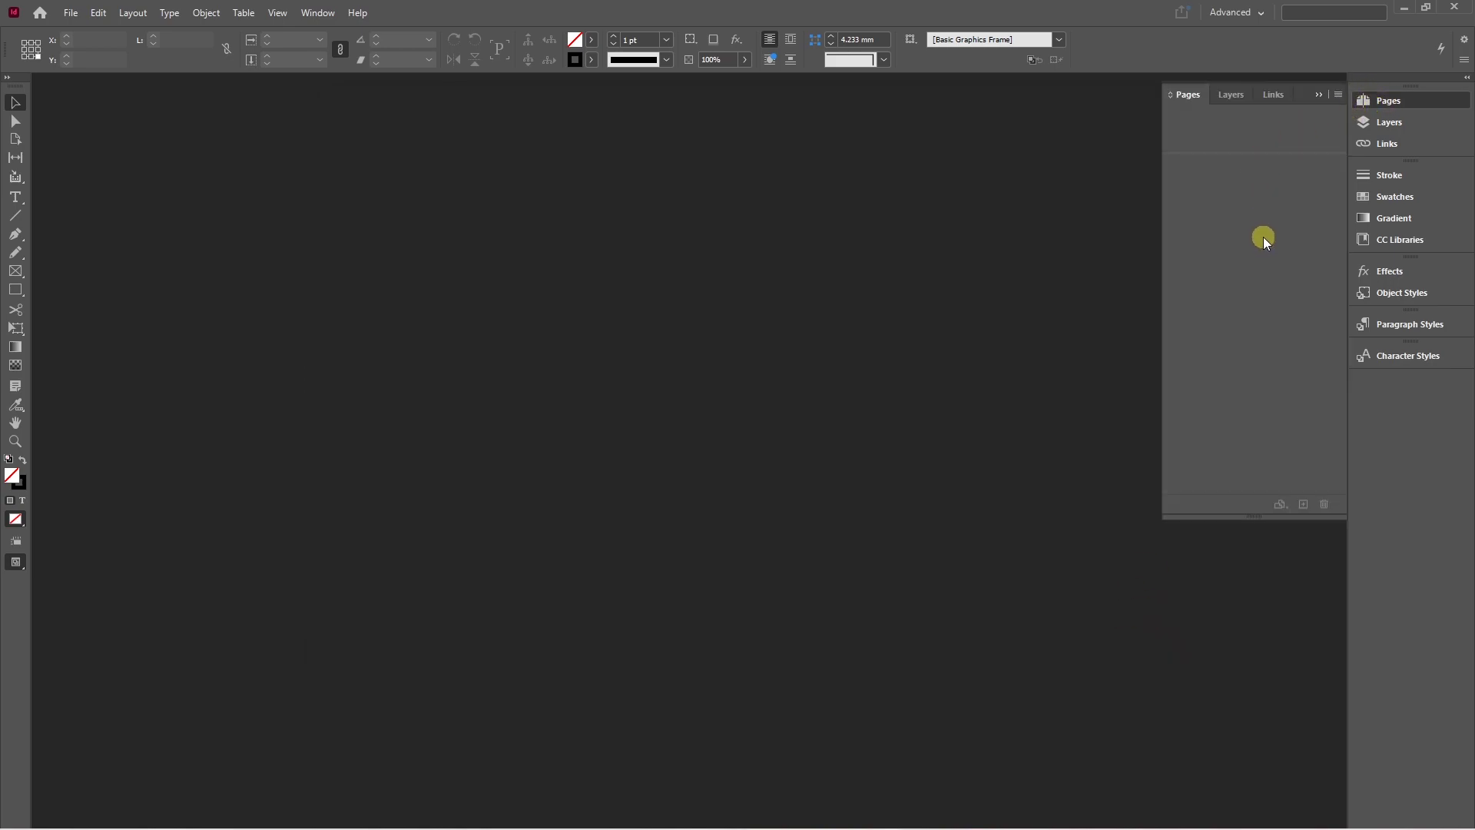
left_click(70, 12)
mouse_move(92, 30)
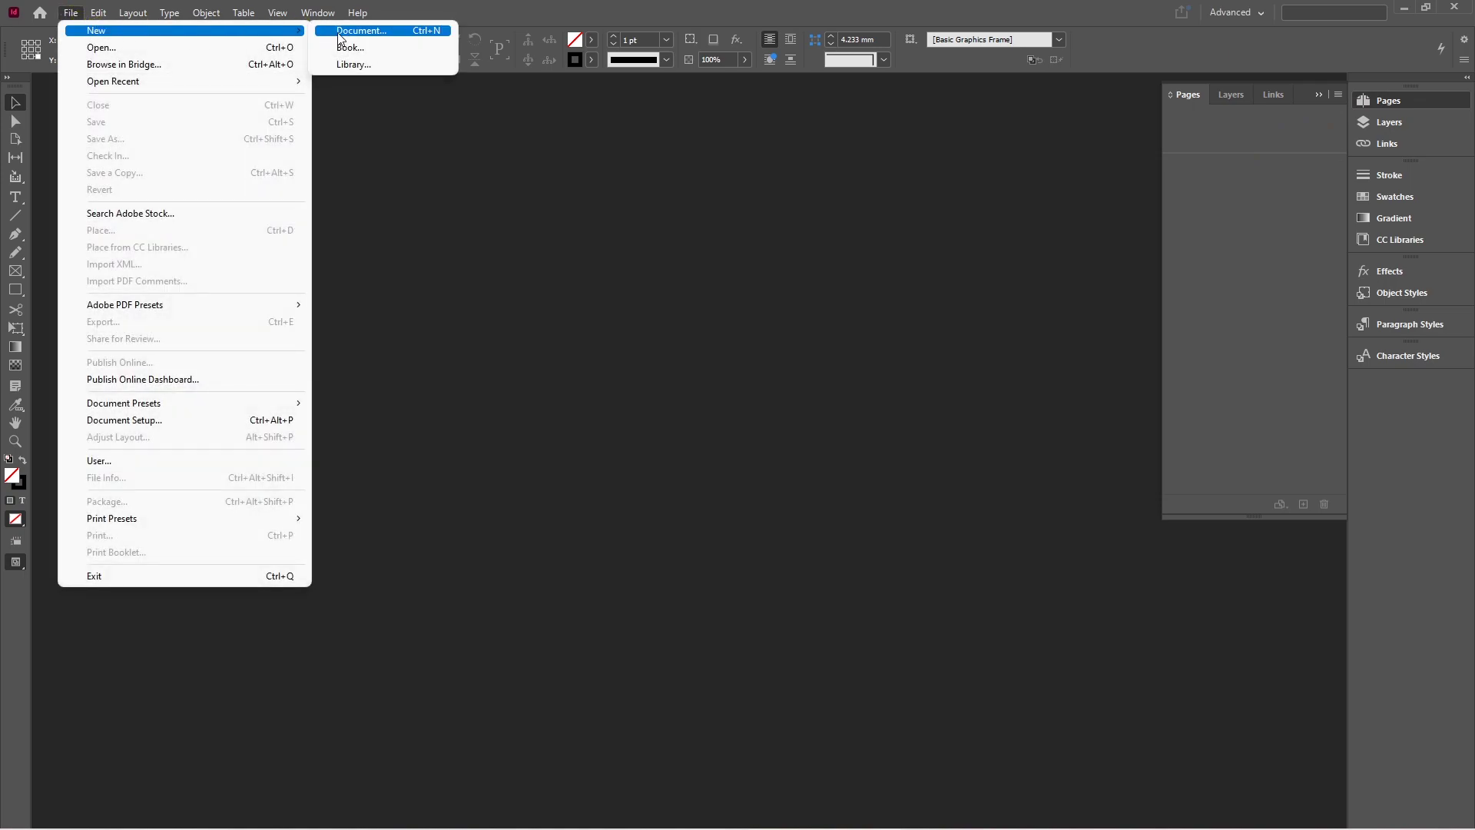
left_click(360, 33)
left_click(472, 138)
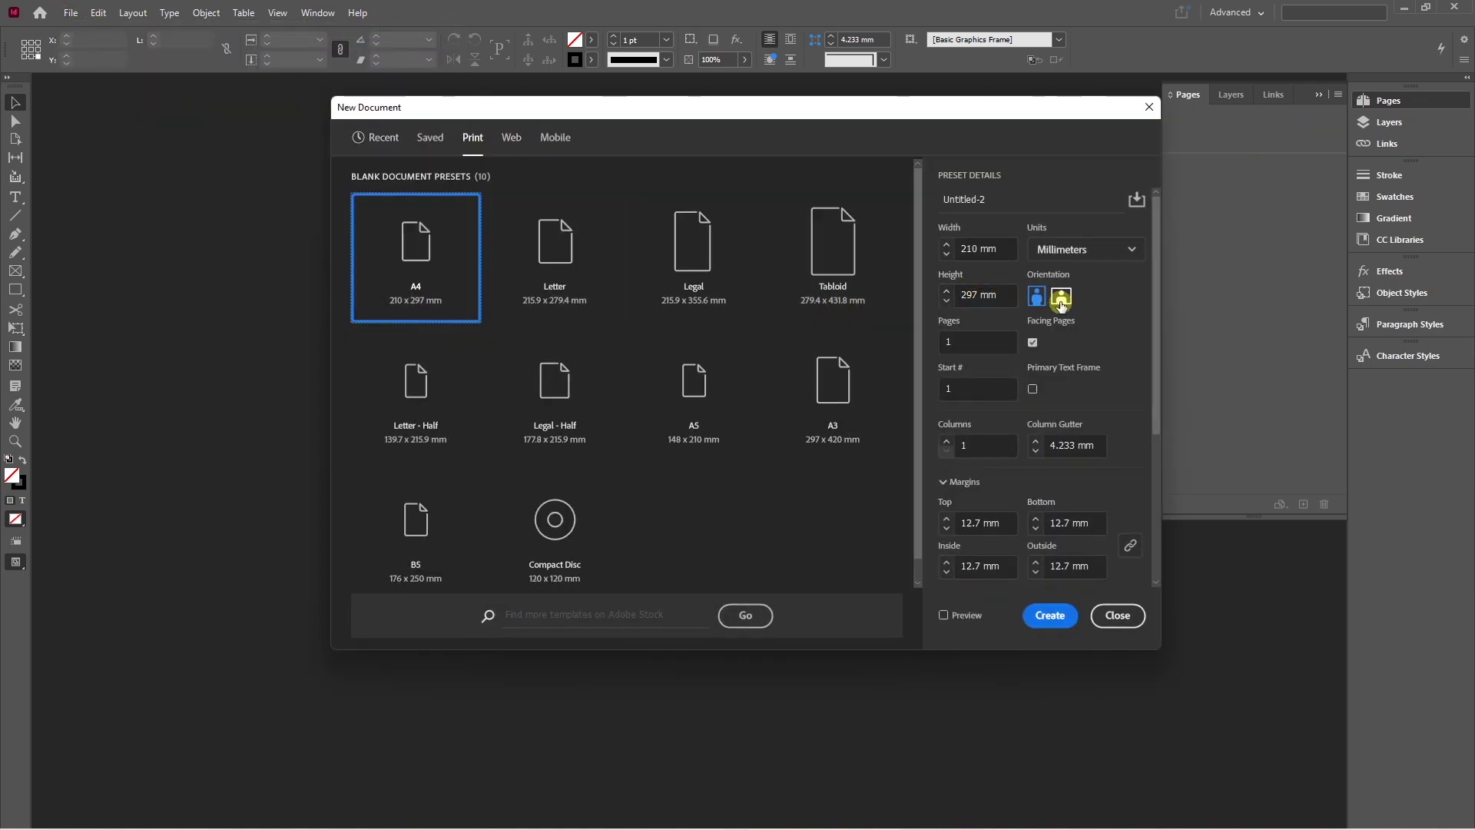
Turn on the document preview and reposition the setup dialog to check the page behind it.
left_click(959, 343)
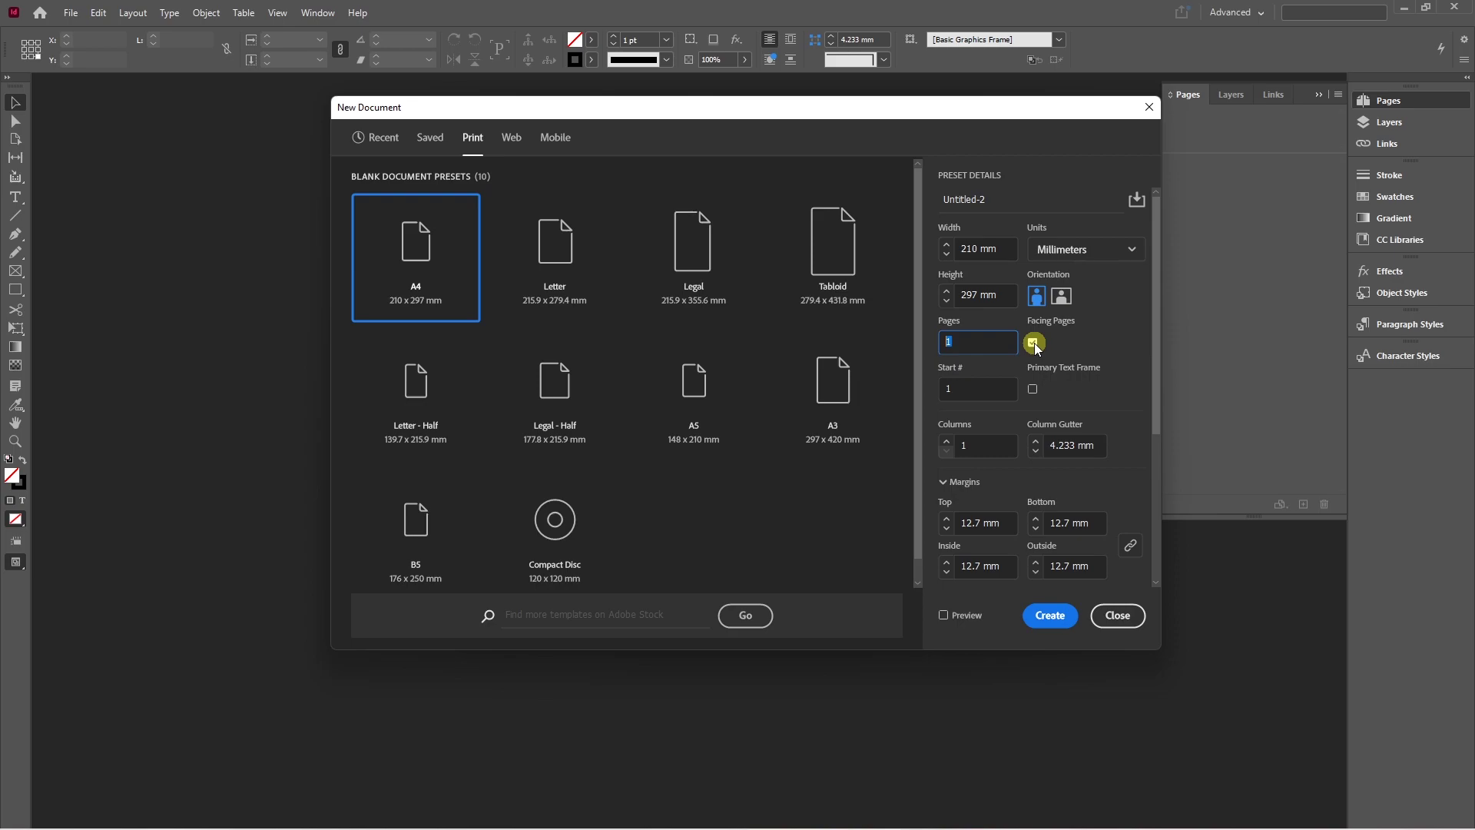
left_click(956, 617)
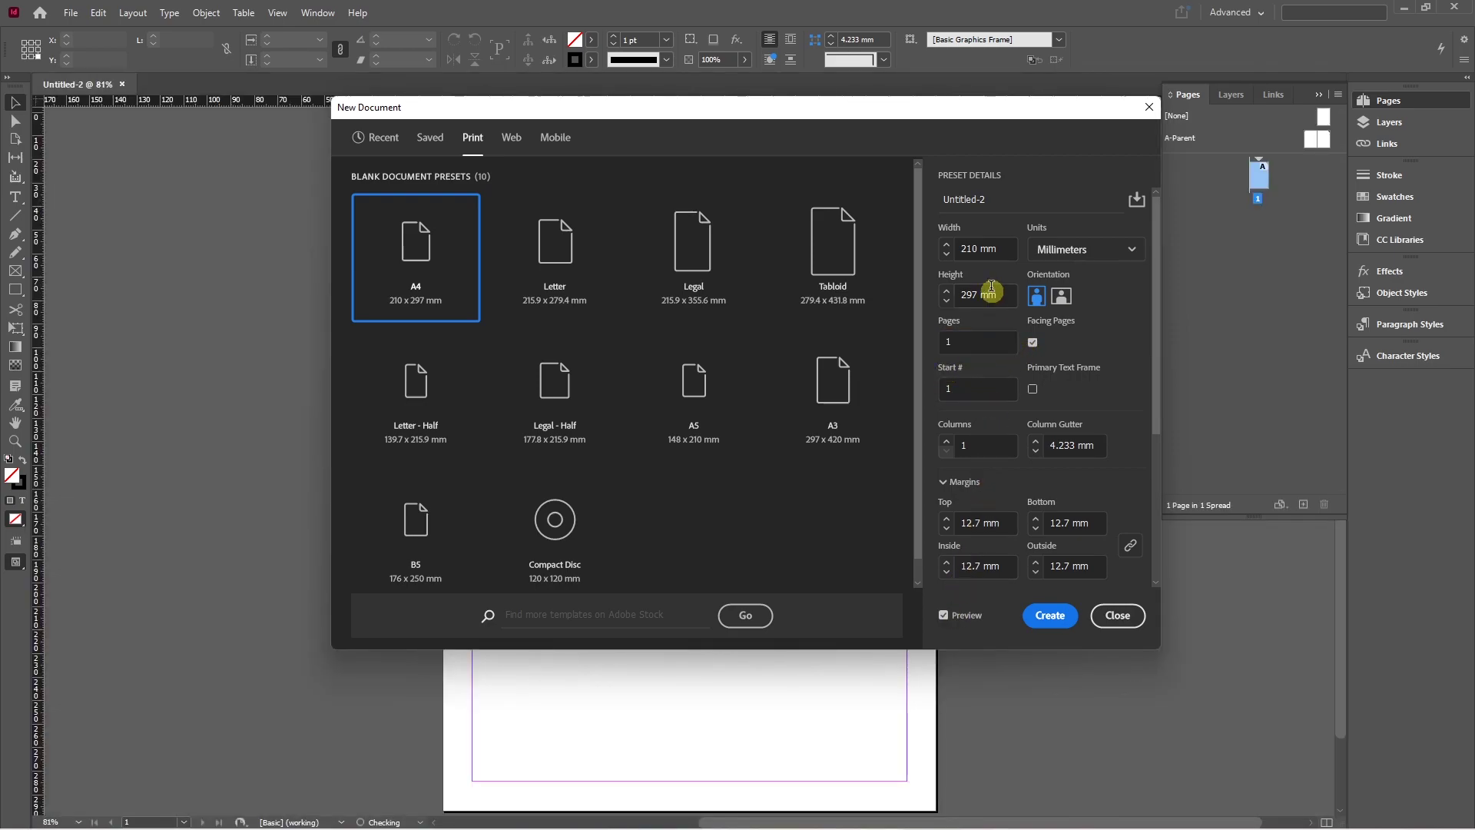
left_click_drag(814, 109, 1159, 152)
left_click_drag(989, 173, 644, 171)
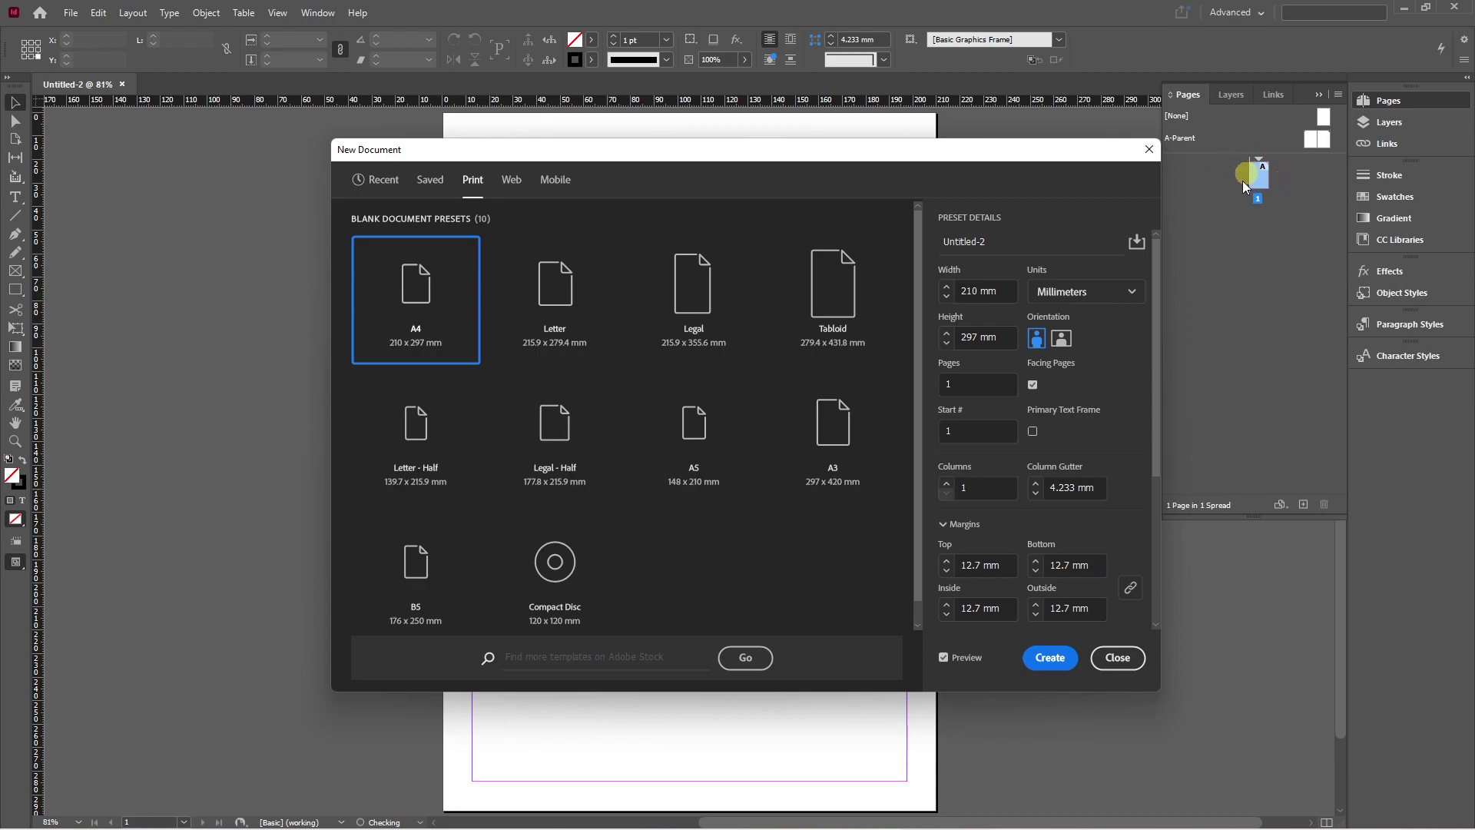
Set the document to 2 facing pages and the start page number to 2.
left_click_drag(960, 384, 929, 385)
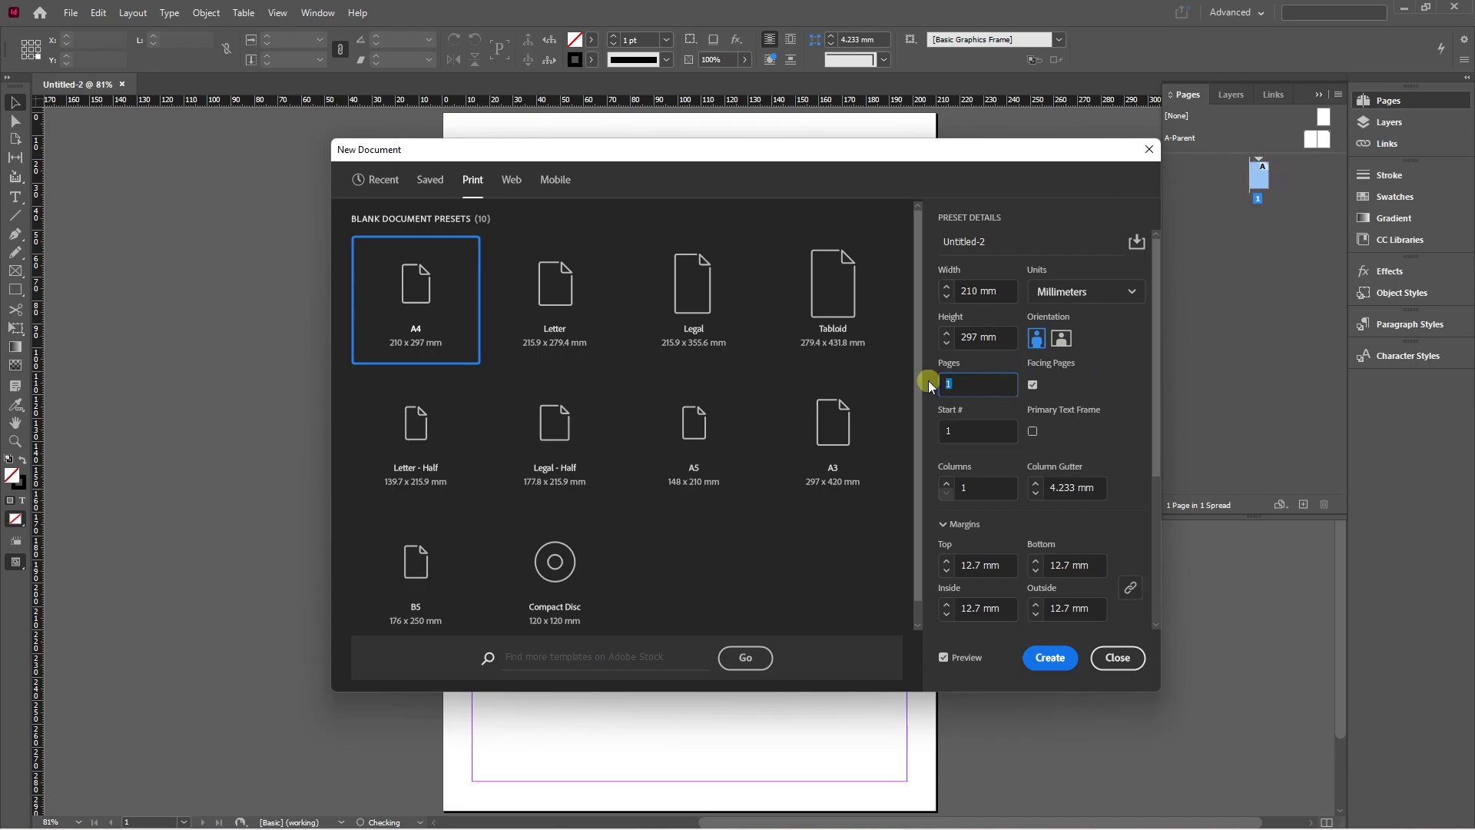
type("2")
left_click(1037, 385)
left_click(965, 432)
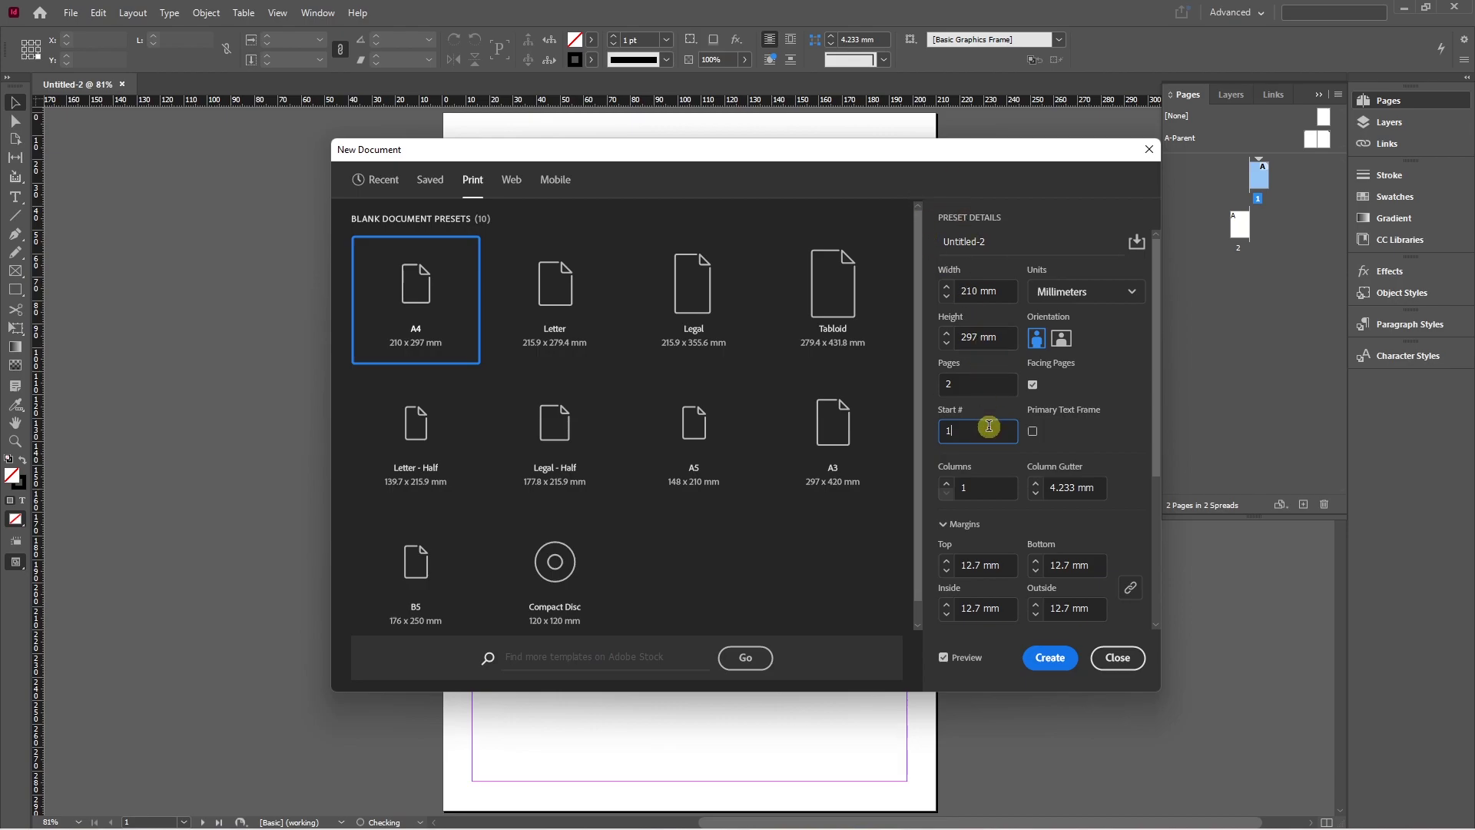
left_click_drag(956, 430, 935, 424)
type("2")
key("Tab")
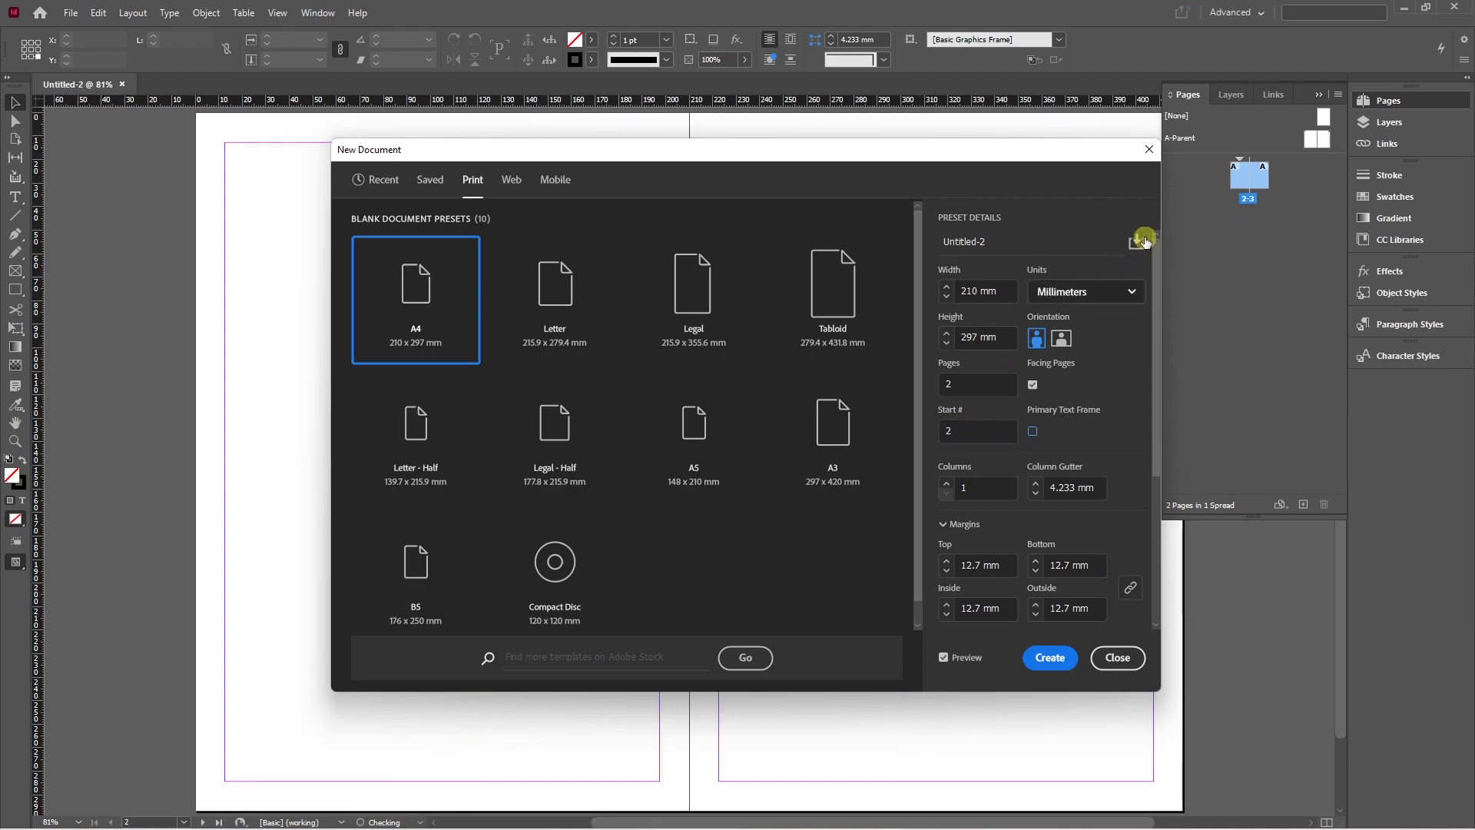
Inspect the previewed spread, try the document without facing pages, and turn Facing Pages back on.
left_click_drag(951, 154, 1294, 138)
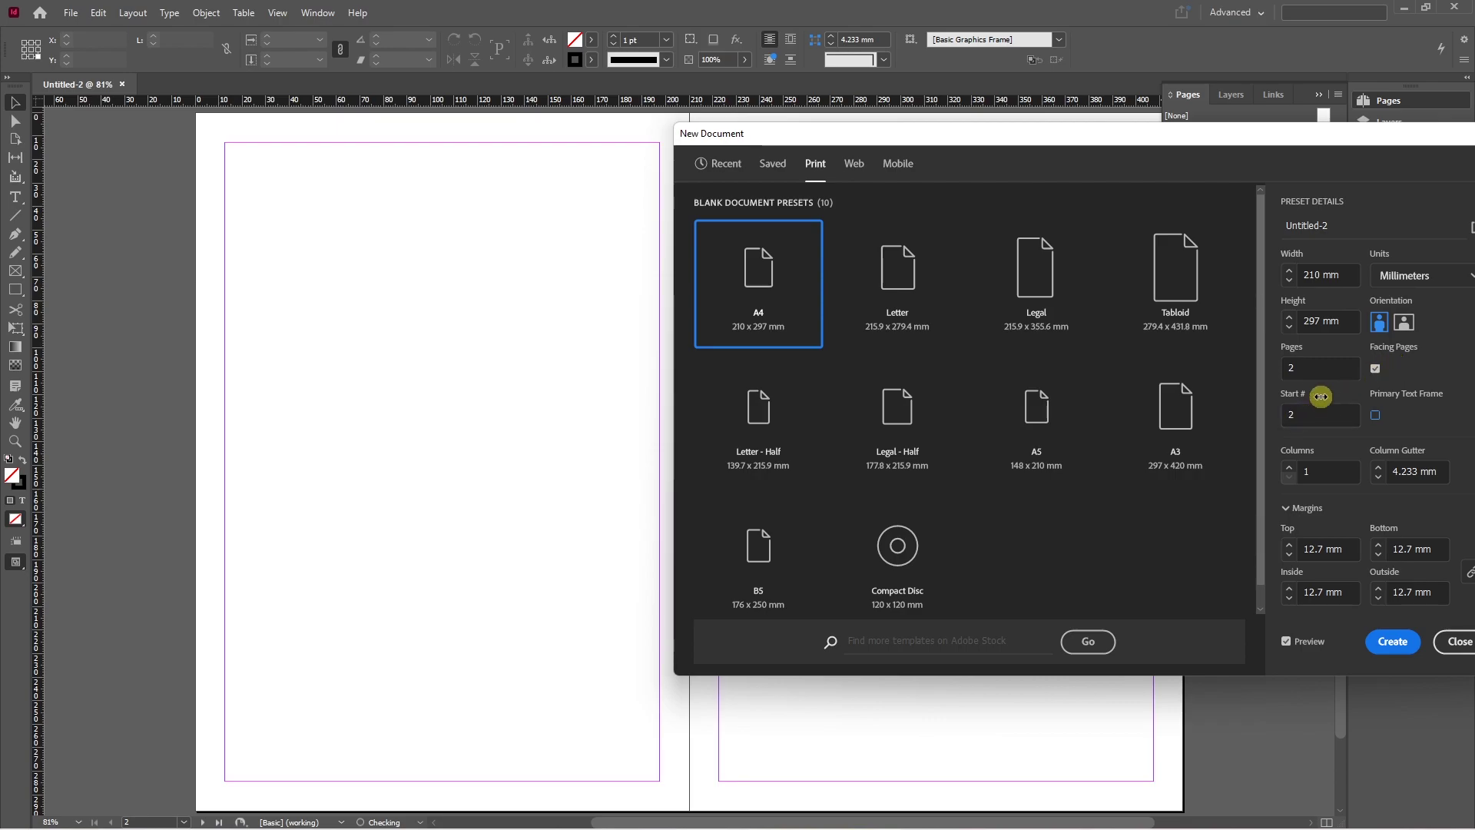
left_click_drag(1246, 135, 715, 148)
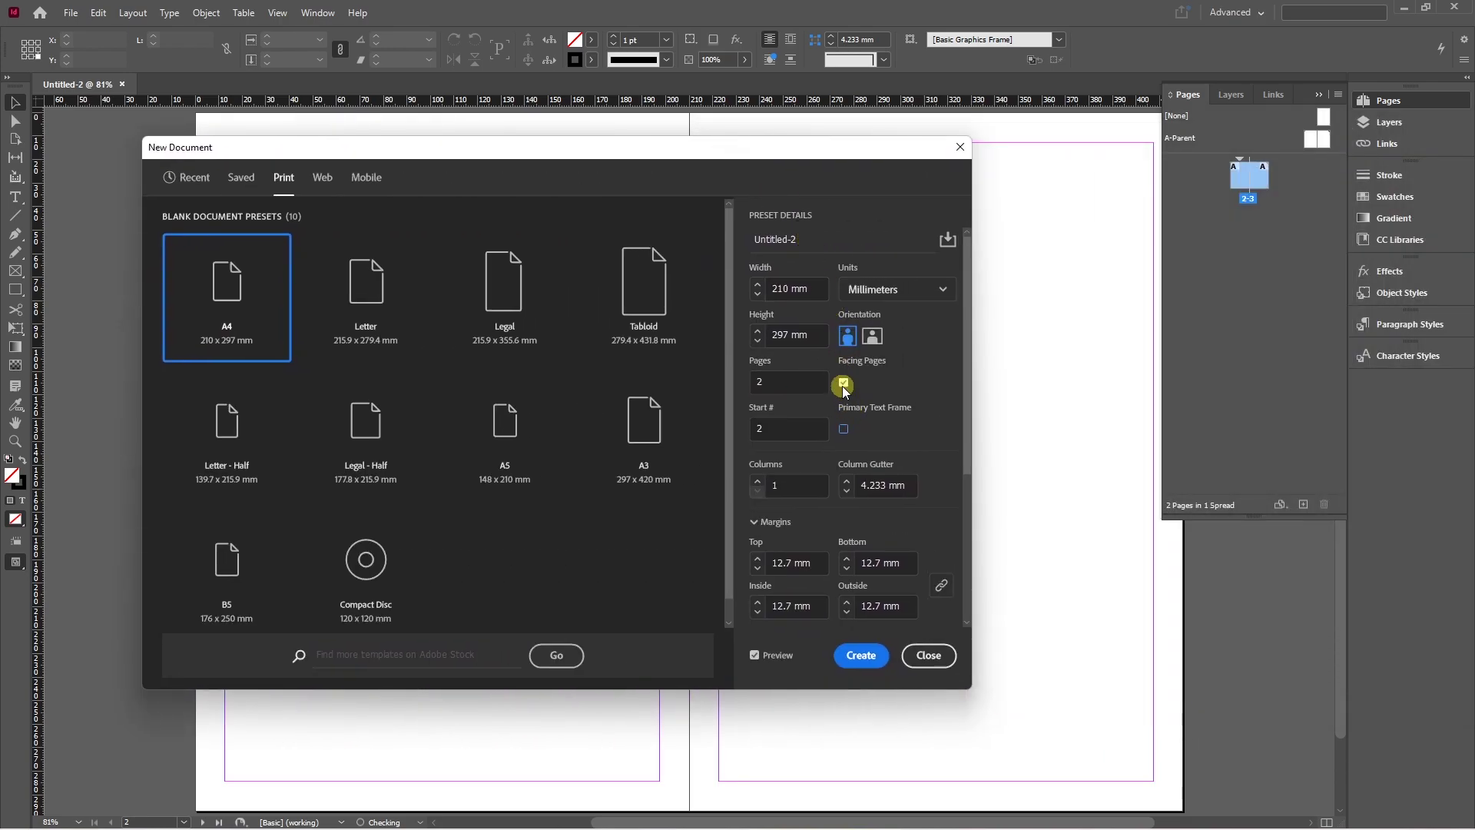
left_click(843, 383)
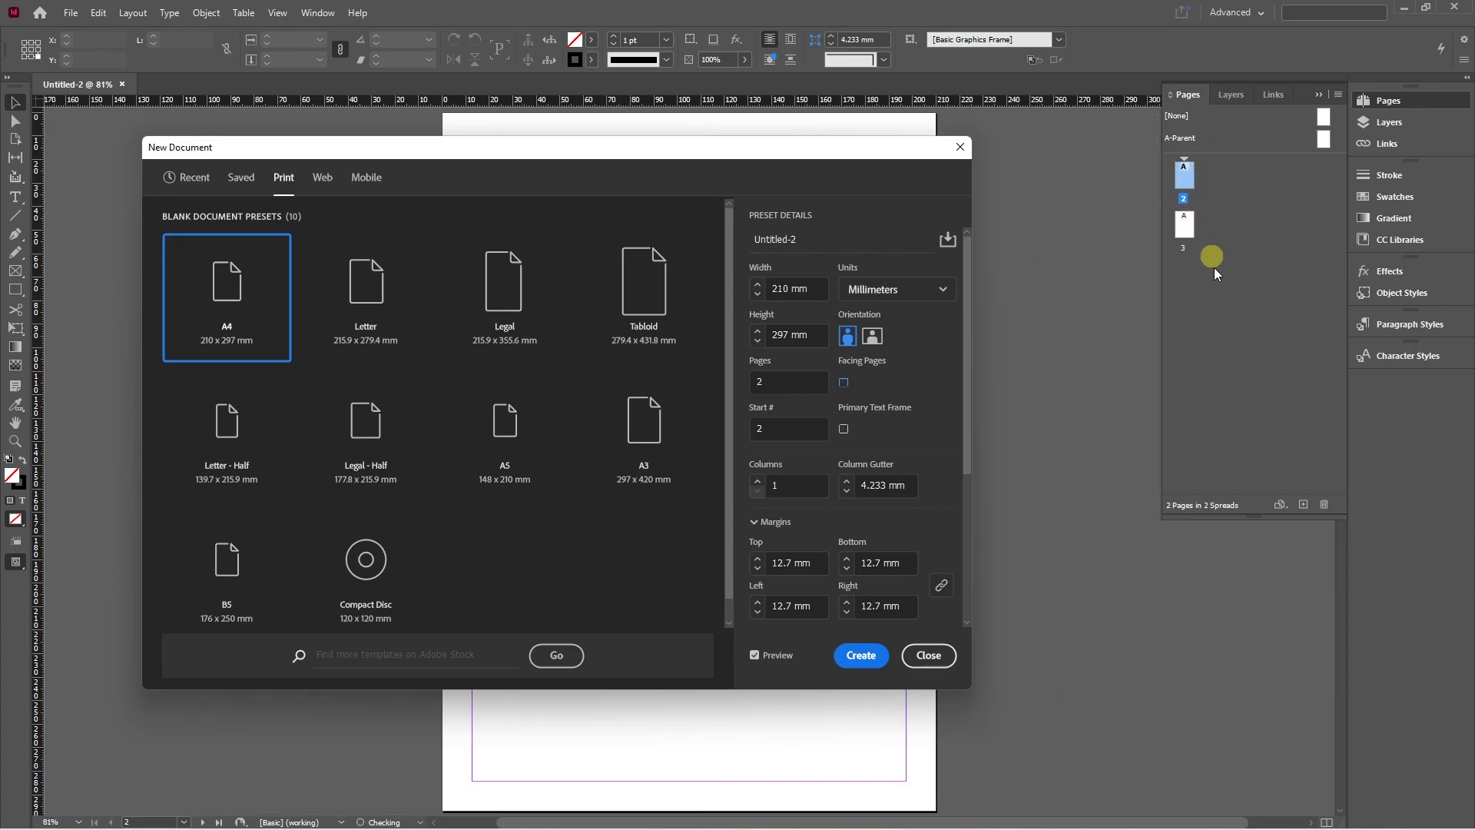
left_click(843, 382)
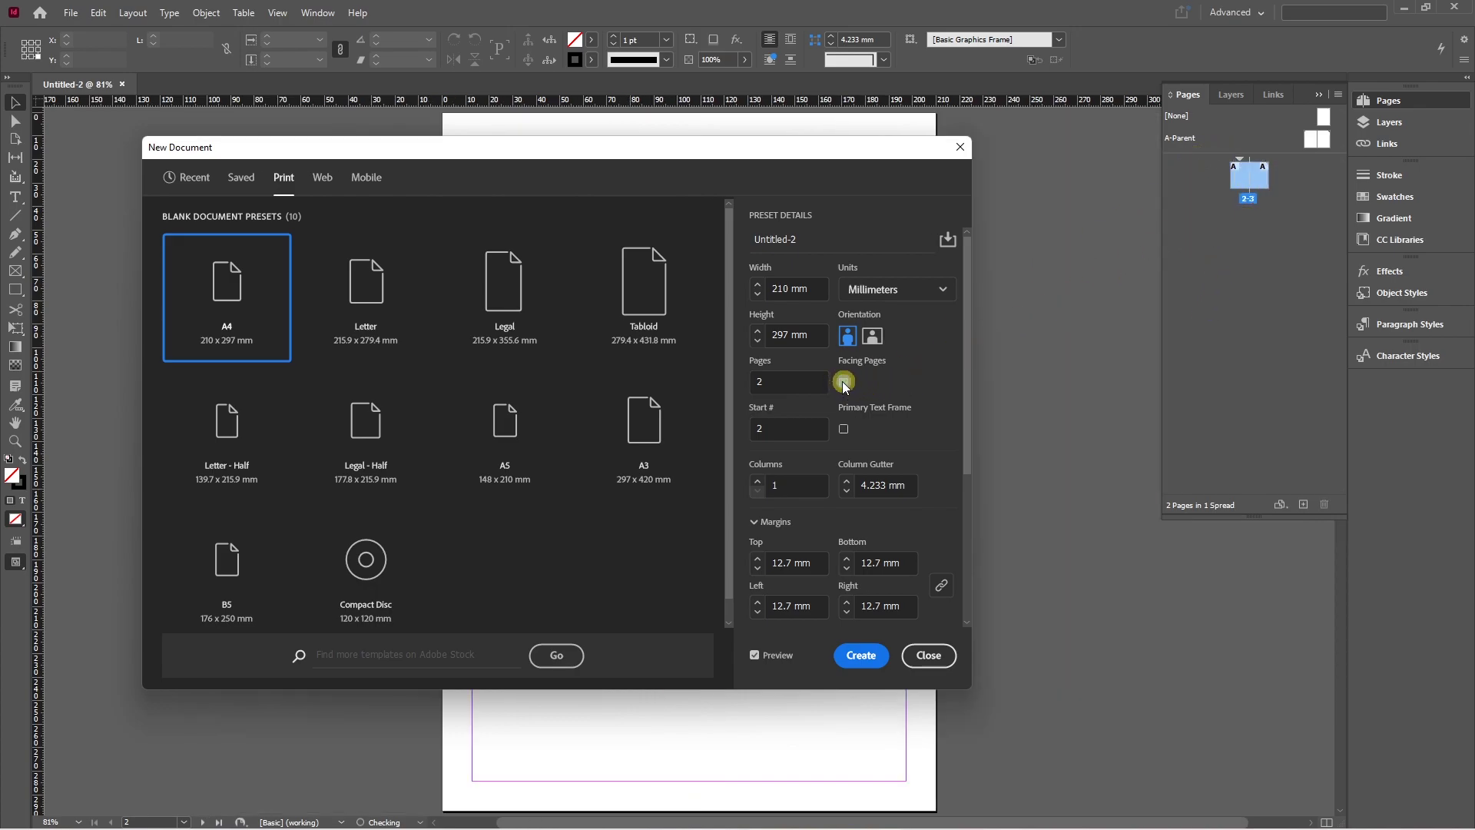
Set the number of pages to 10.
left_click(748, 381)
type("10")
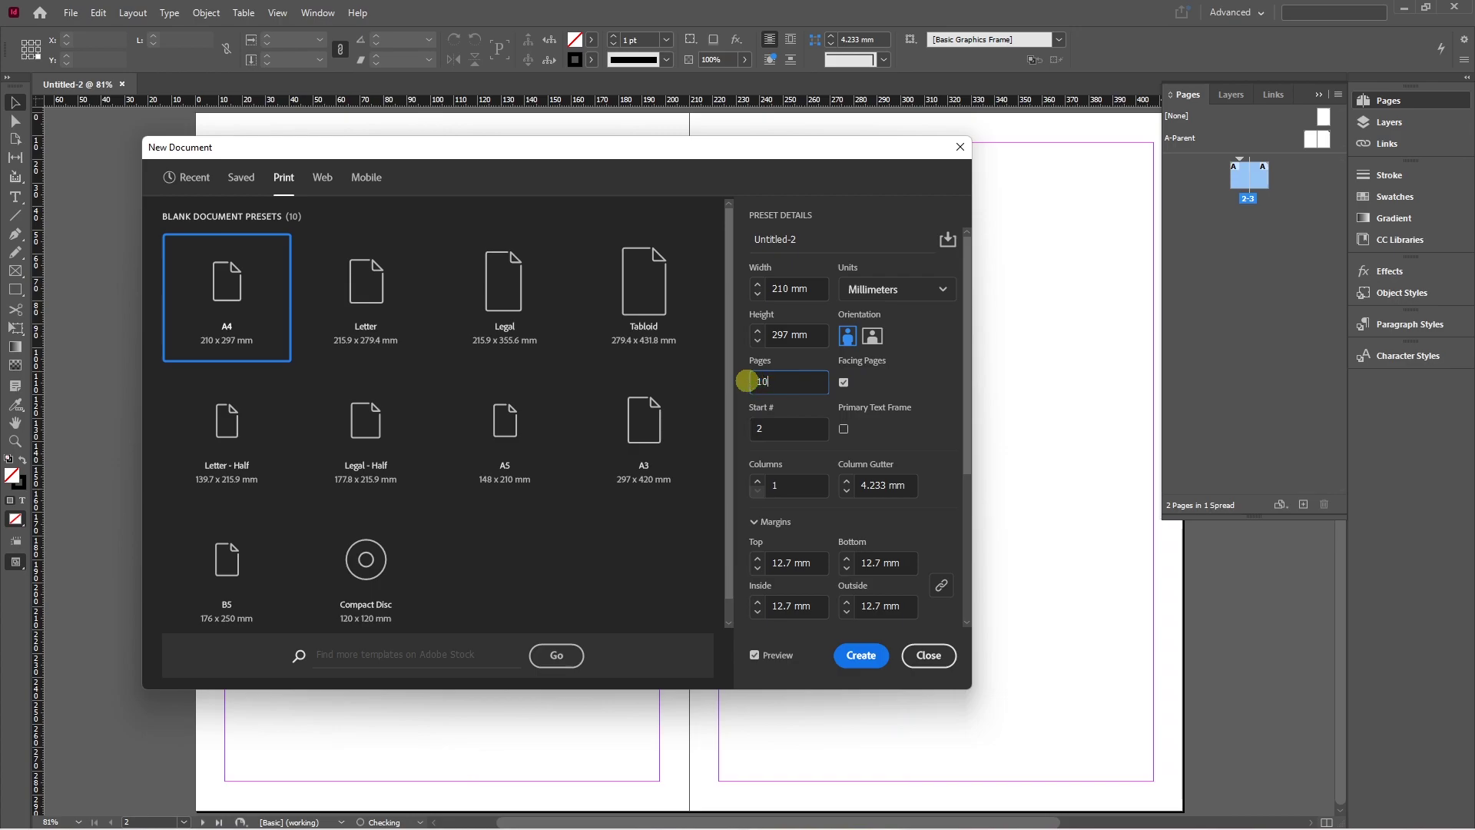
key("Tab")
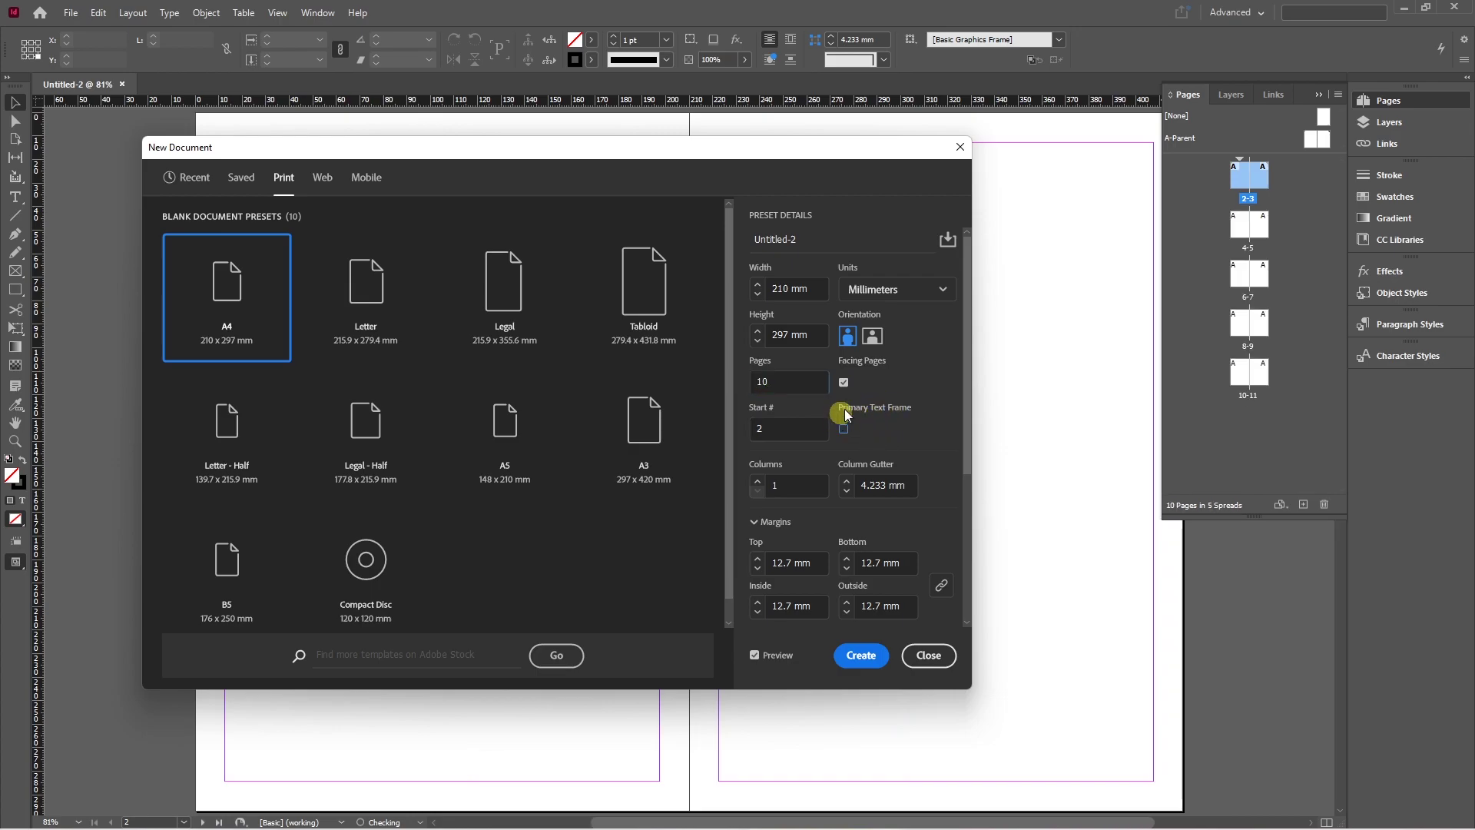
Move the setup dialog down and try the Primary Text Frame option before turning it off again.
left_click_drag(770, 160, 880, 310)
left_click(955, 581)
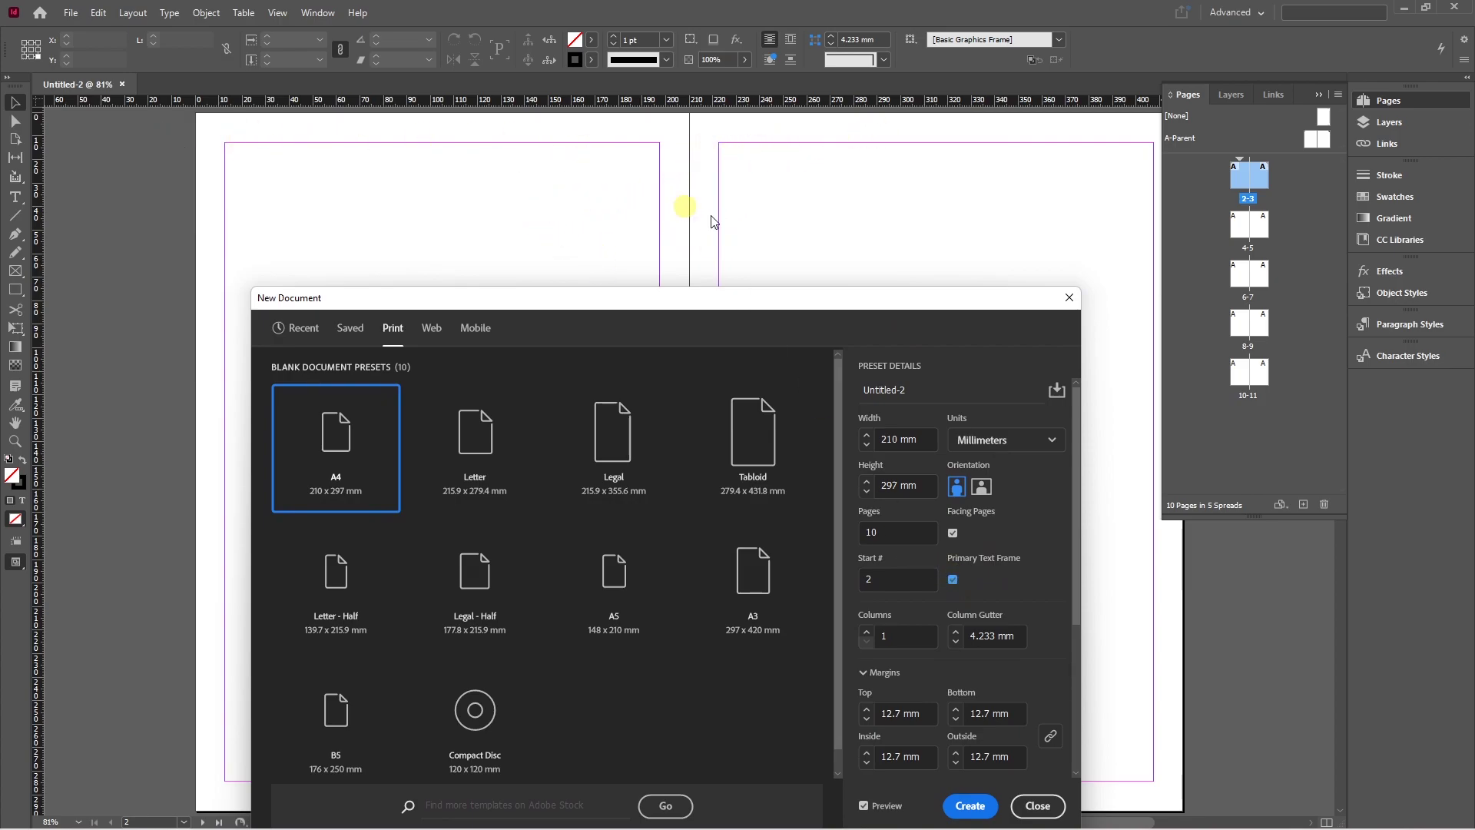
left_click(952, 580)
Increase the number of columns per page to 4.
left_click(875, 633)
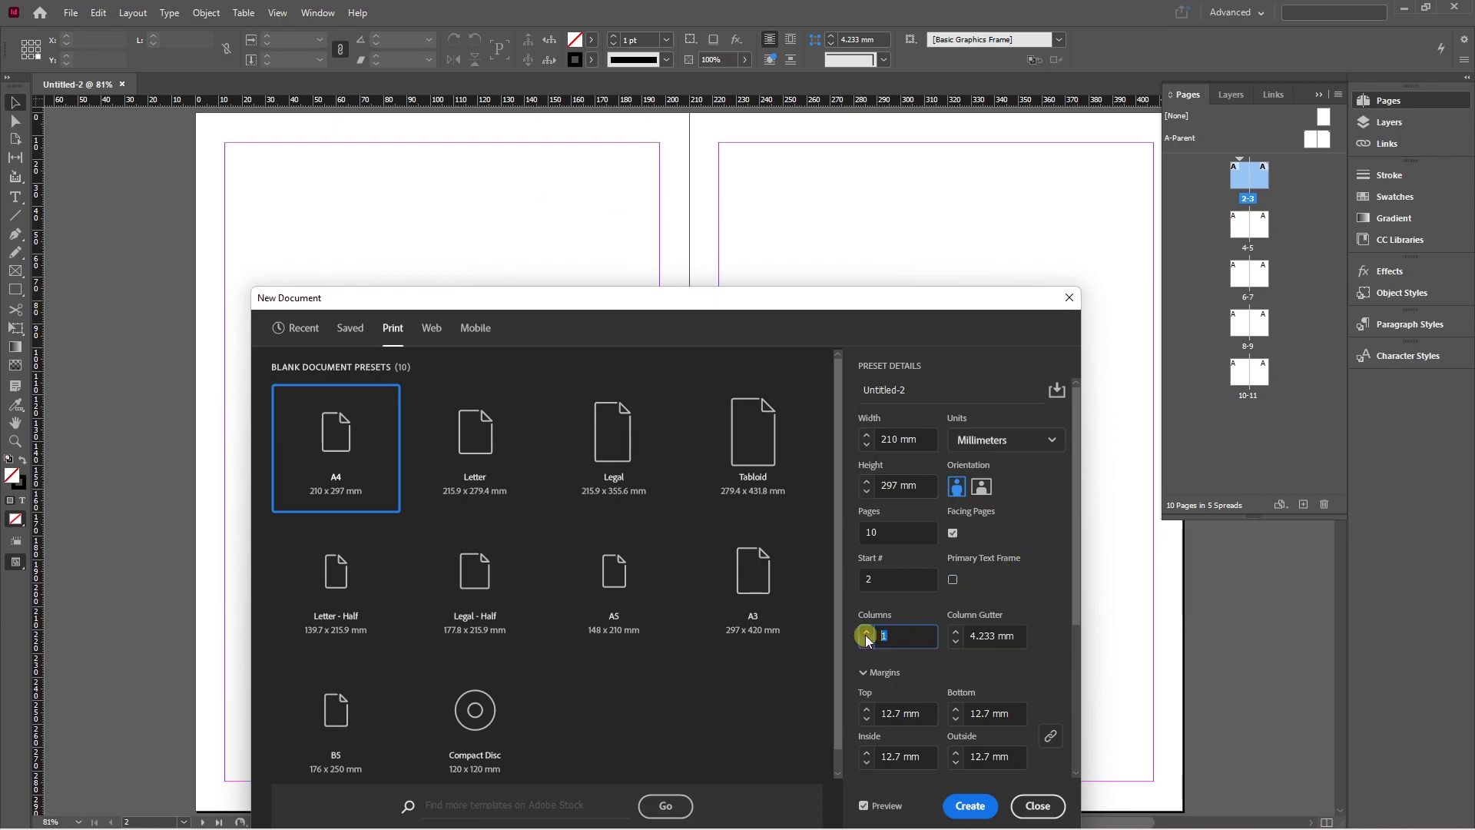
left_click(868, 630)
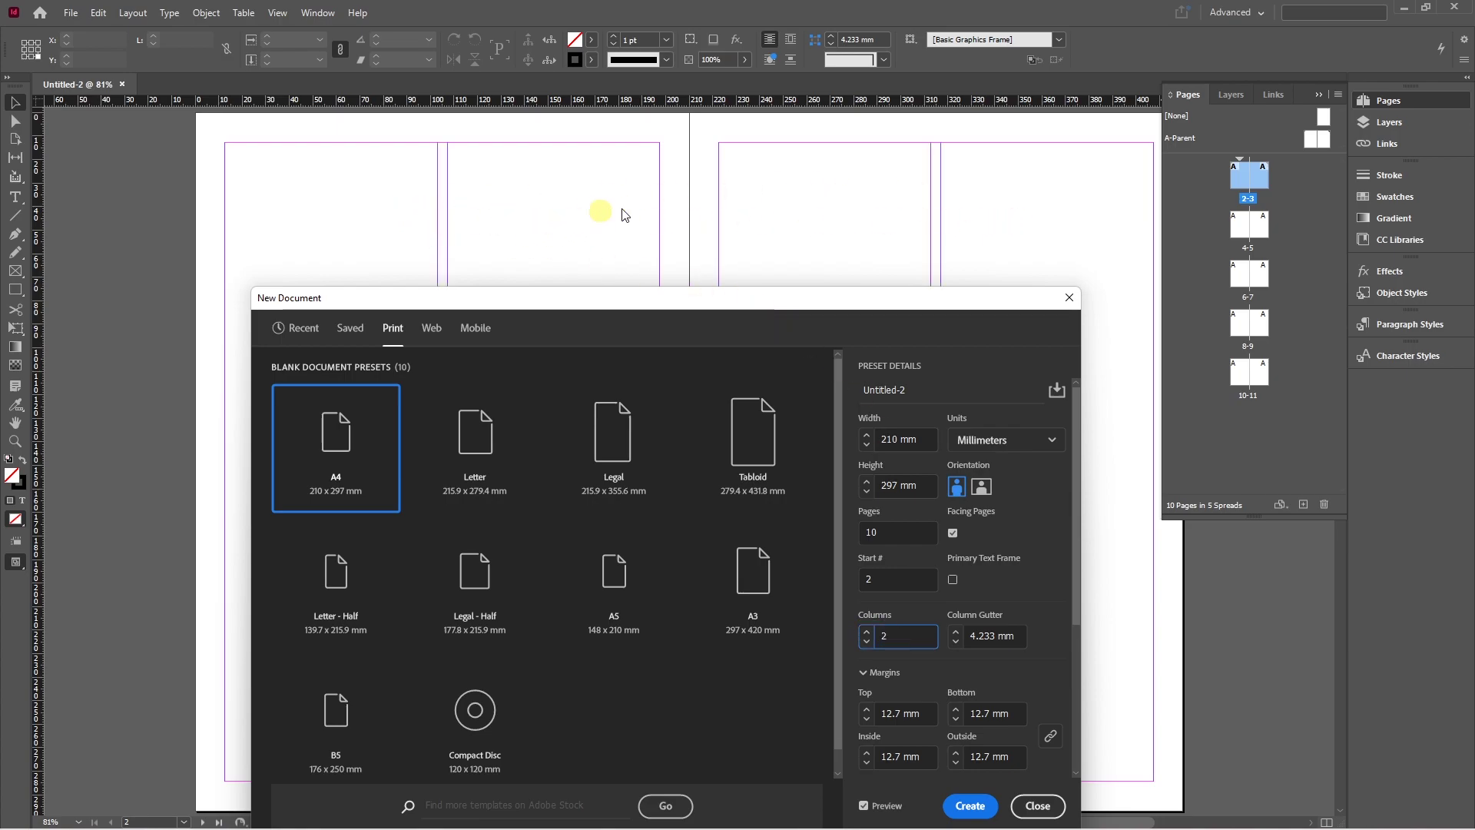
left_click(868, 631)
left_click(867, 631)
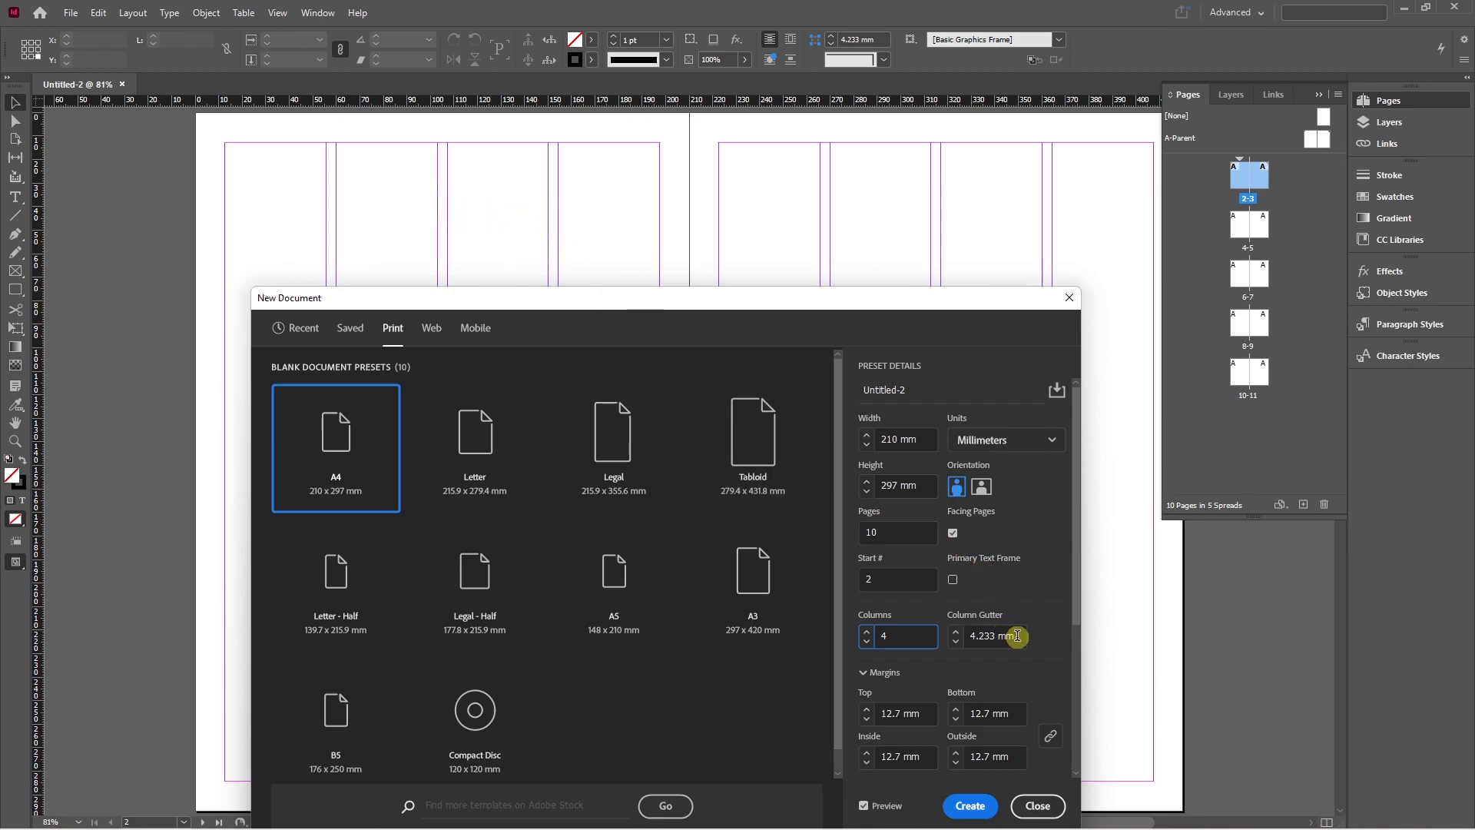
Set the column gutter to 9 mm.
left_click(957, 633)
left_click(957, 633)
left_click(958, 633)
left_click(957, 633)
left_click(957, 633)
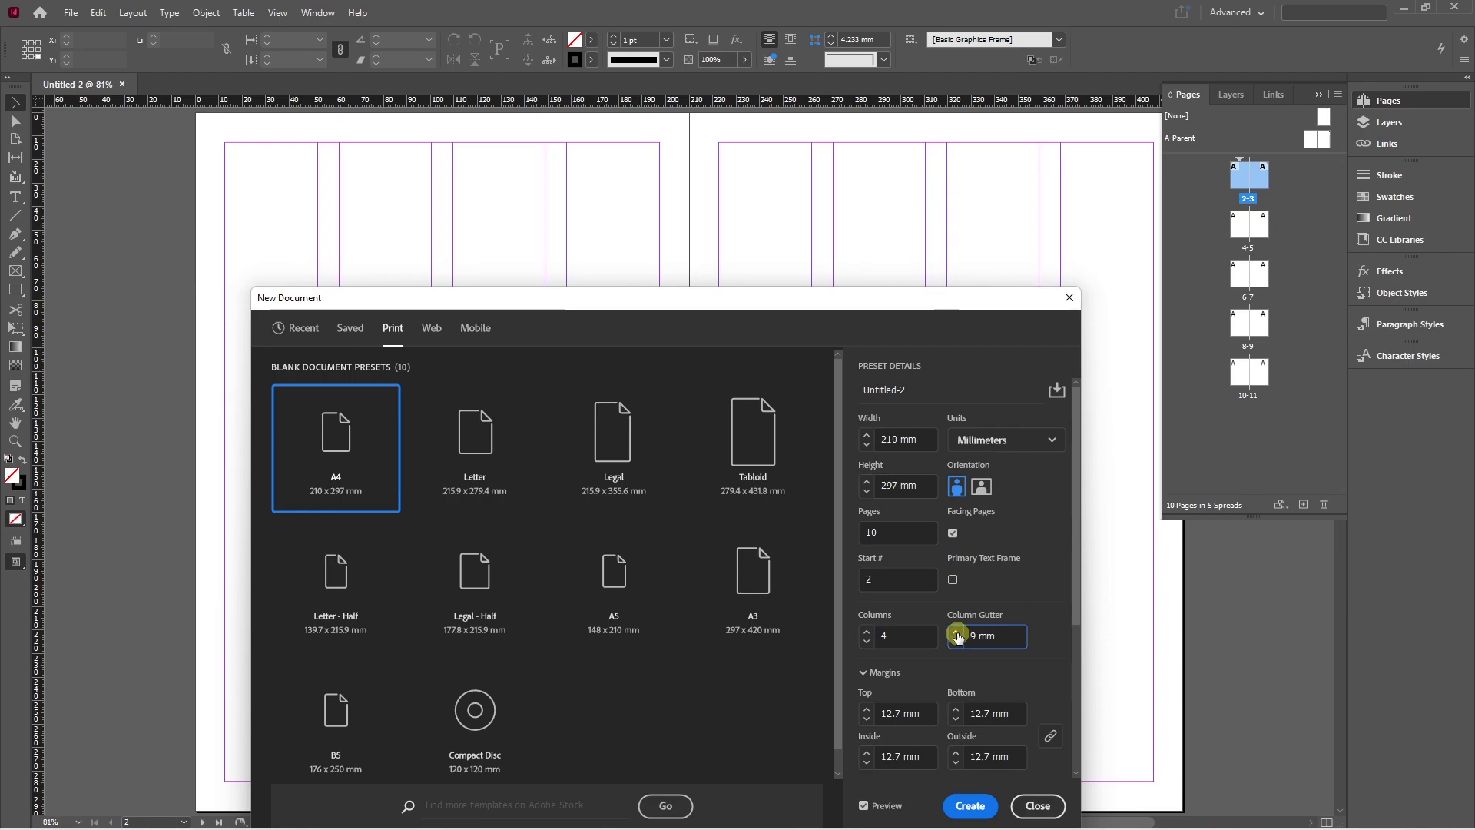
Reduce the columns to 2 and set the start page number to 1.
left_click(866, 642)
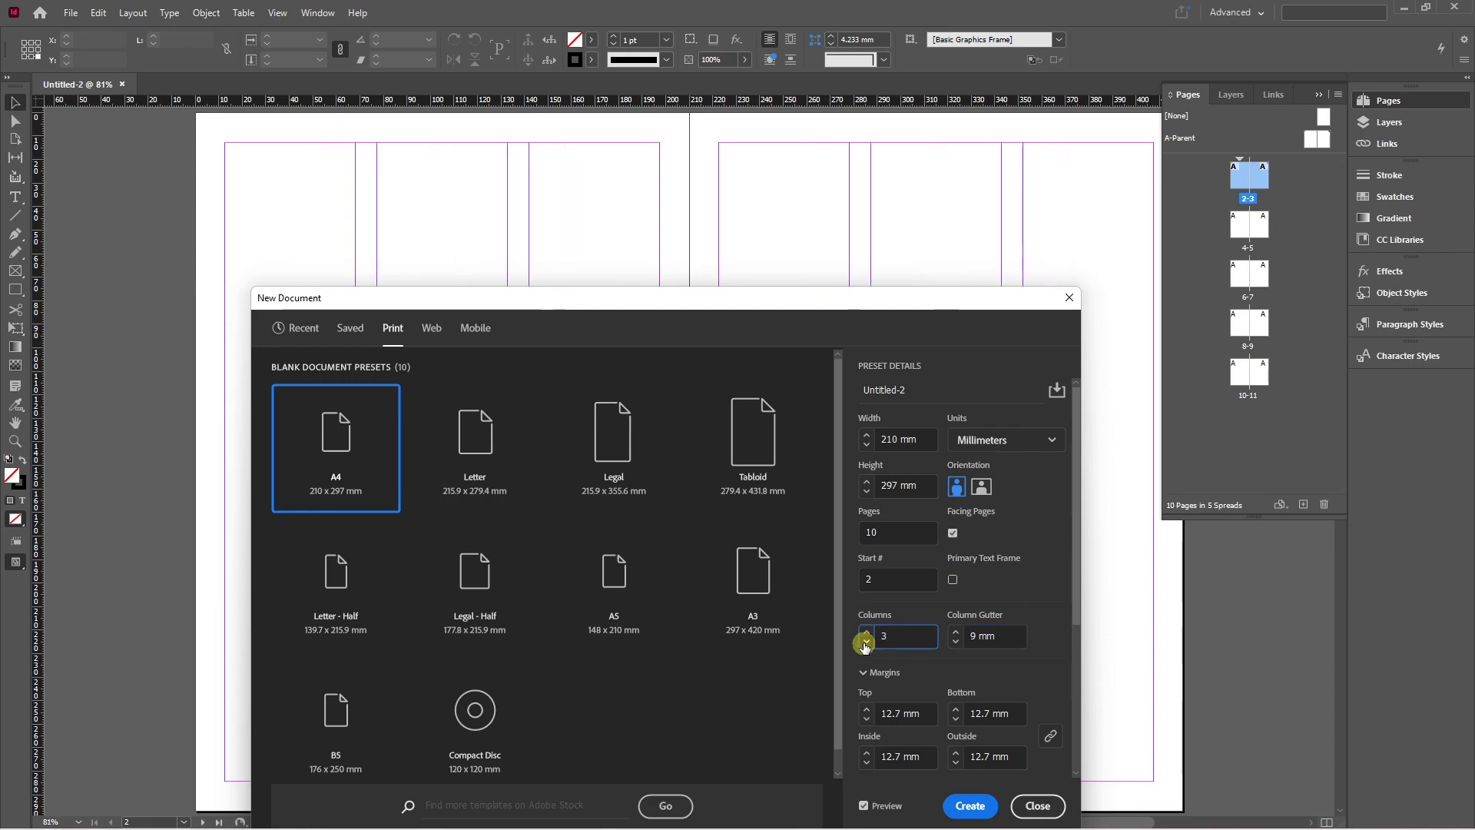
left_click(865, 645)
left_click(860, 380)
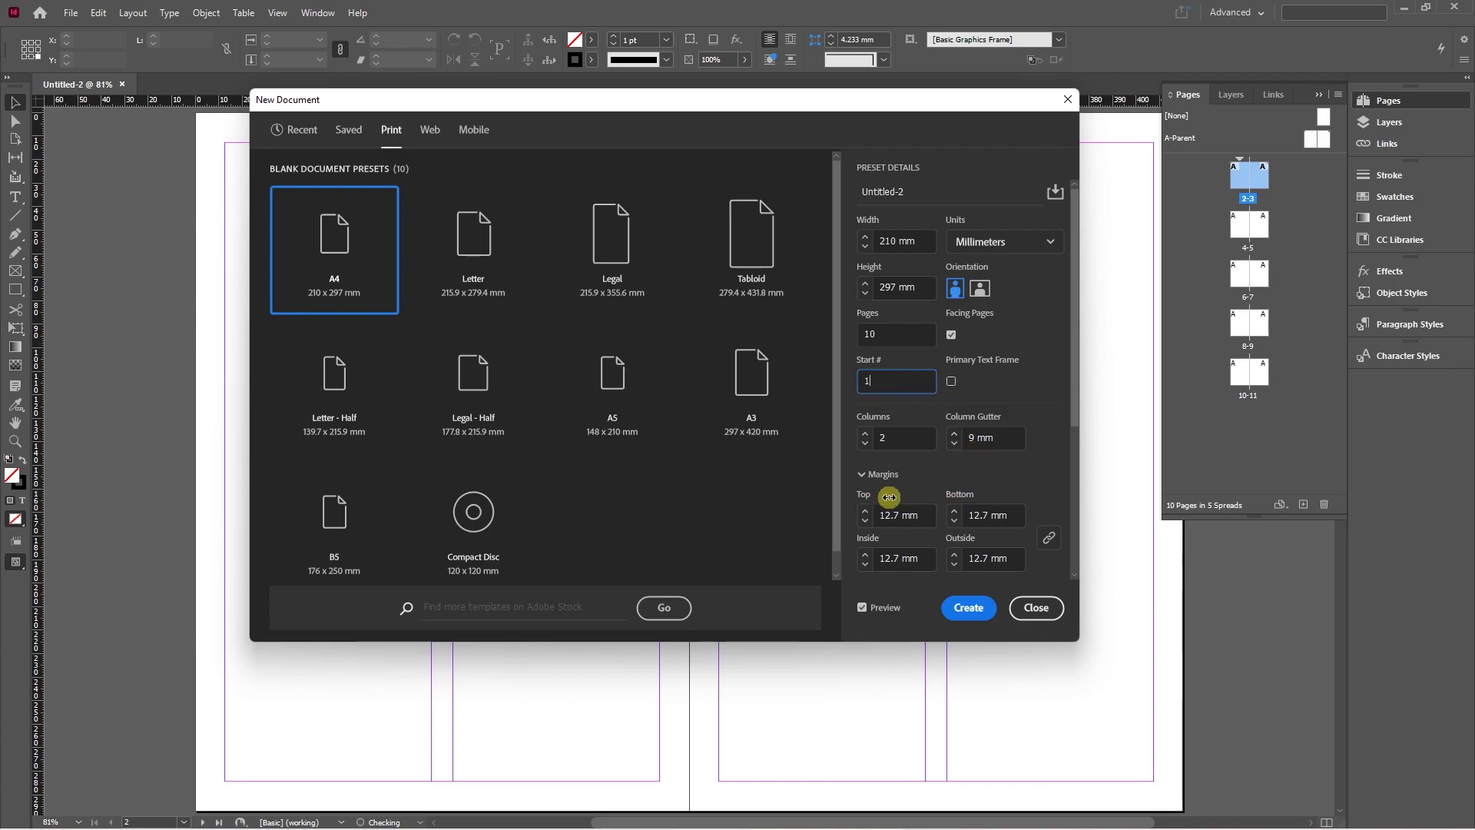
Increase all four linked page margins to 24 mm.
scroll(891, 495, "down", 3)
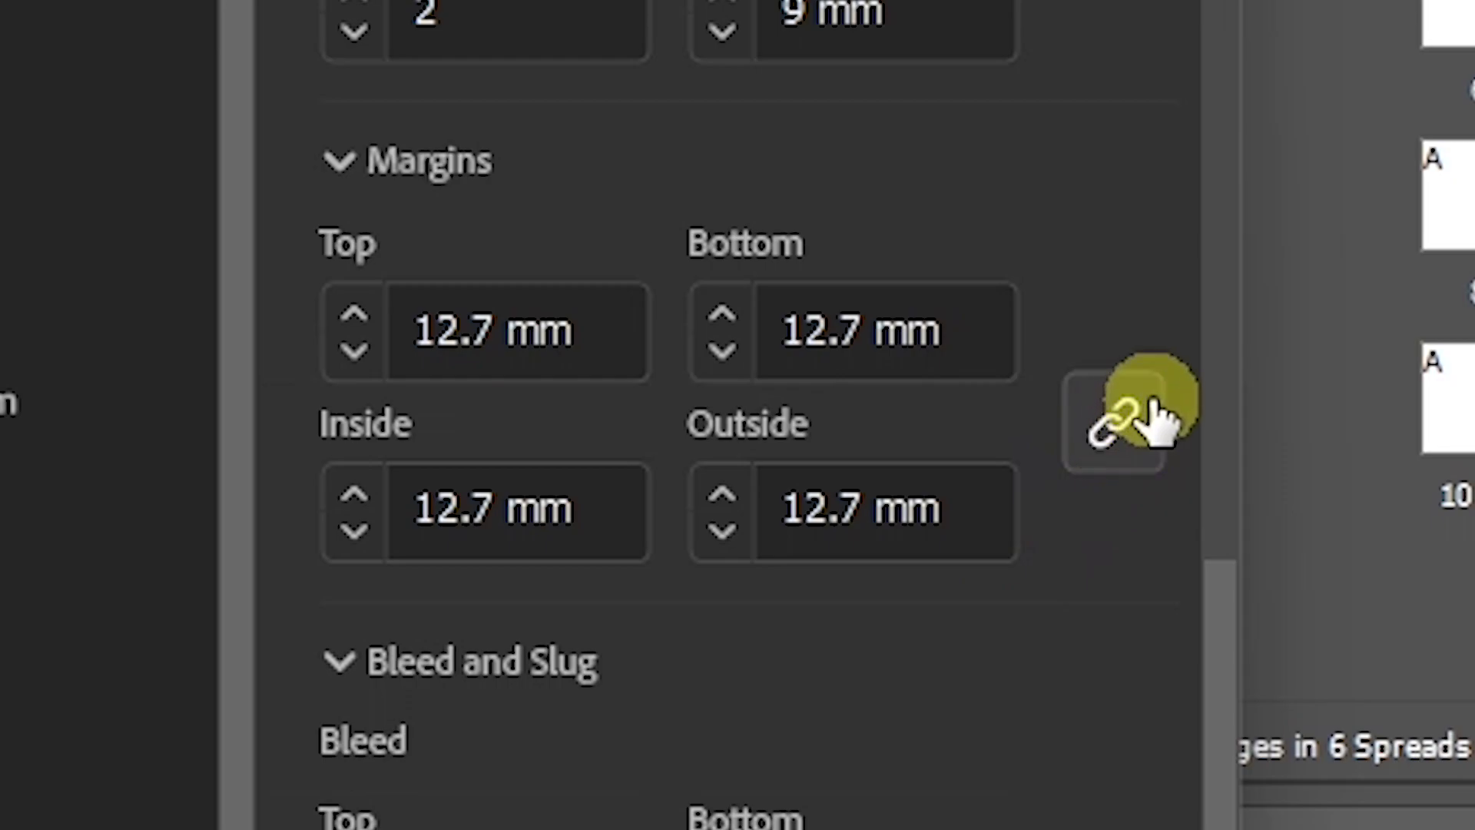
left_click(353, 316)
left_click(353, 317)
left_click(353, 317)
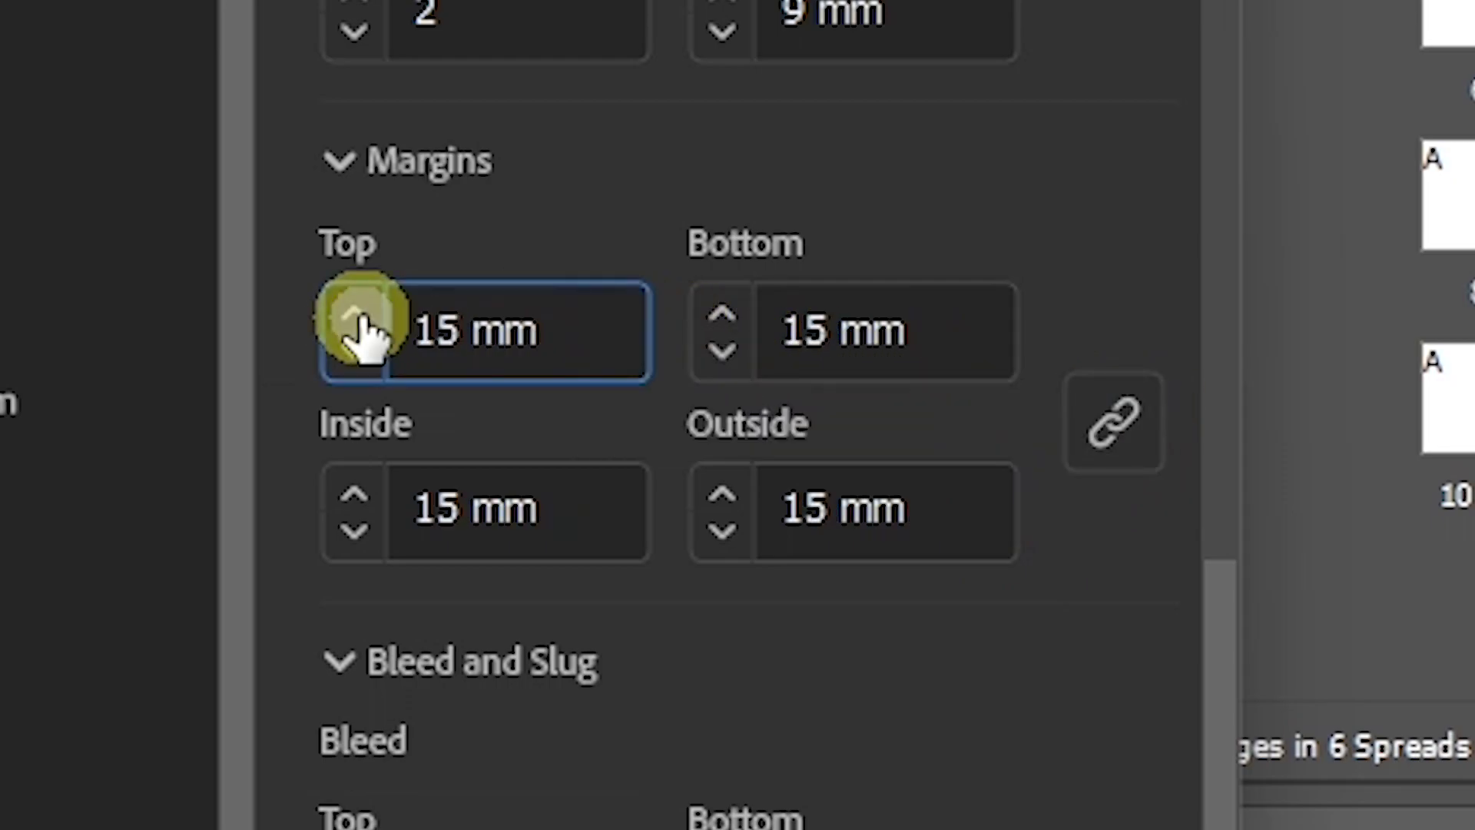
left_click(353, 316)
left_click(354, 316)
left_click(619, 355)
left_click(620, 355)
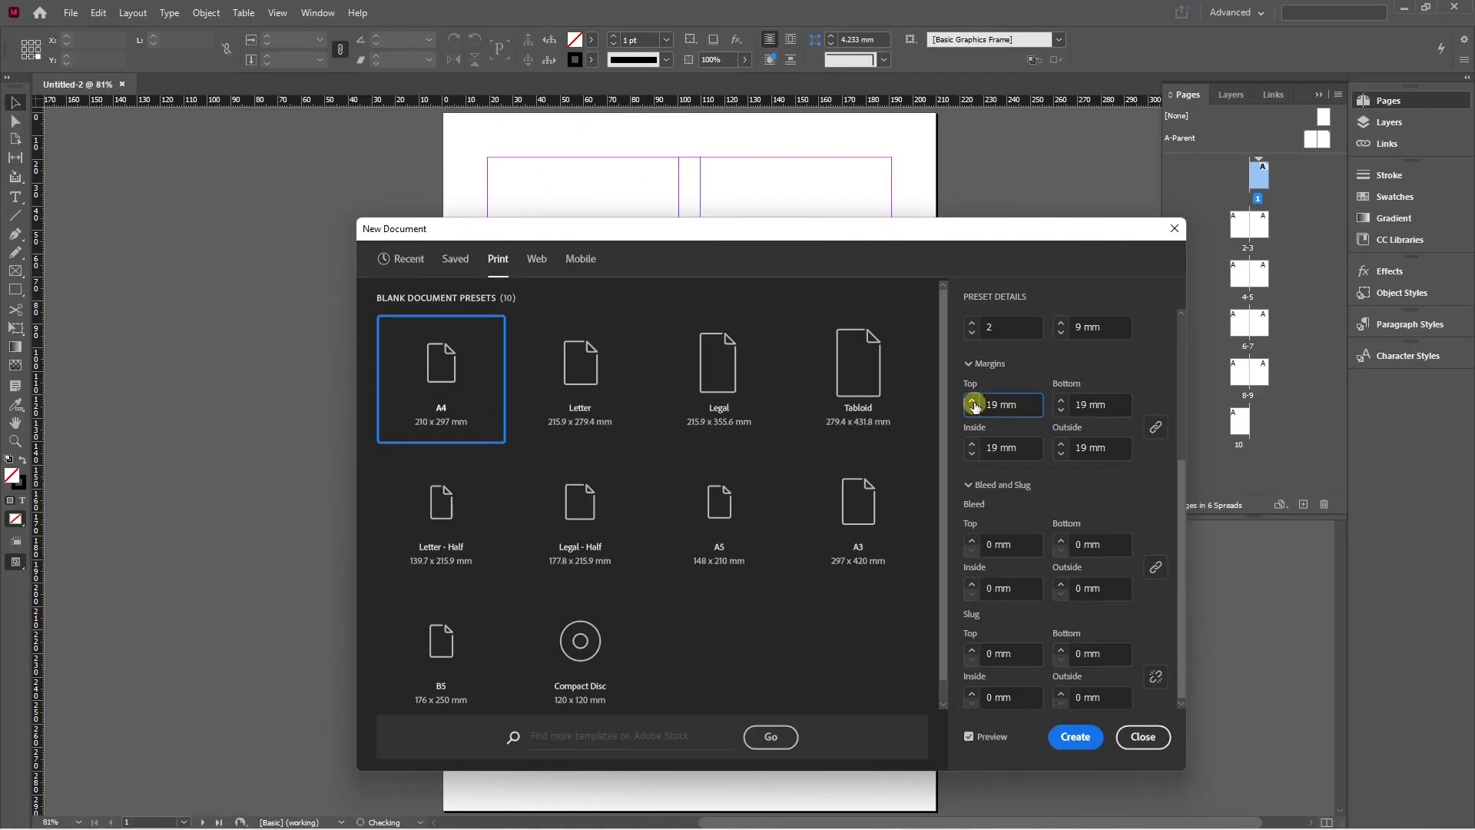
left_click(972, 399)
left_click(972, 399)
left_click(972, 400)
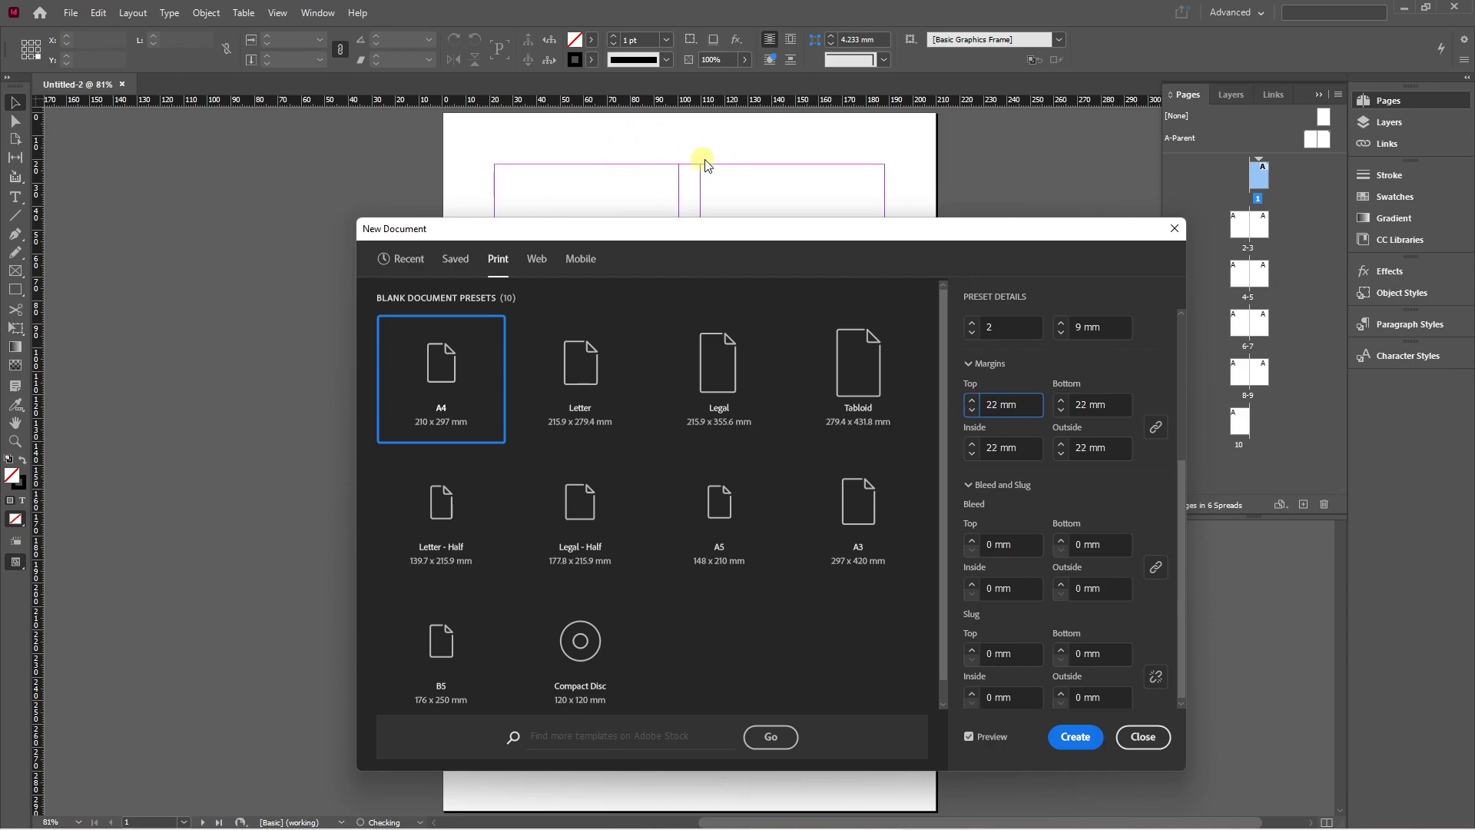
left_click(971, 399)
left_click(971, 399)
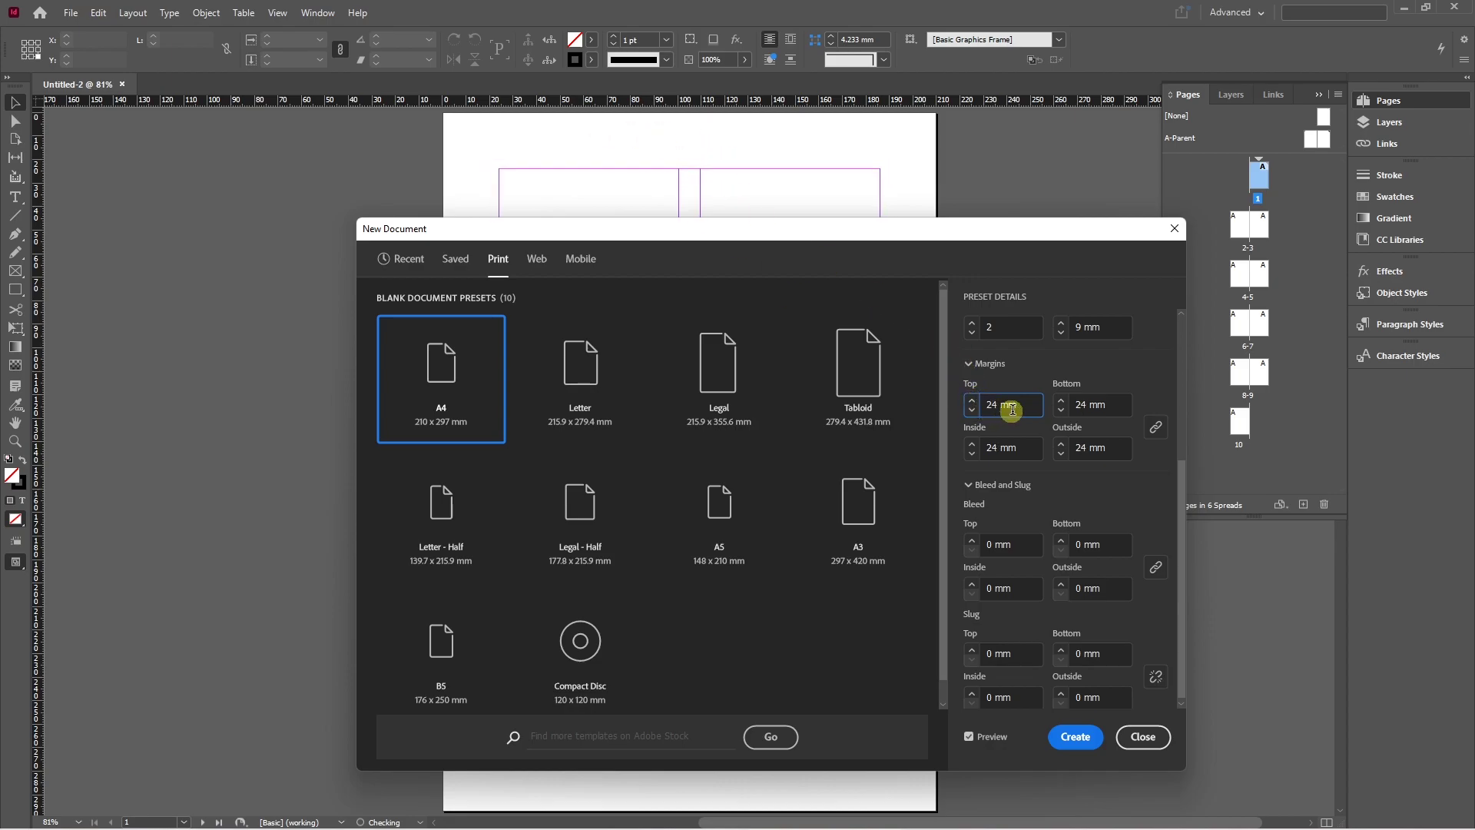
Unlink the margins and reduce only the bottom margin to 8 mm.
left_click(1156, 429)
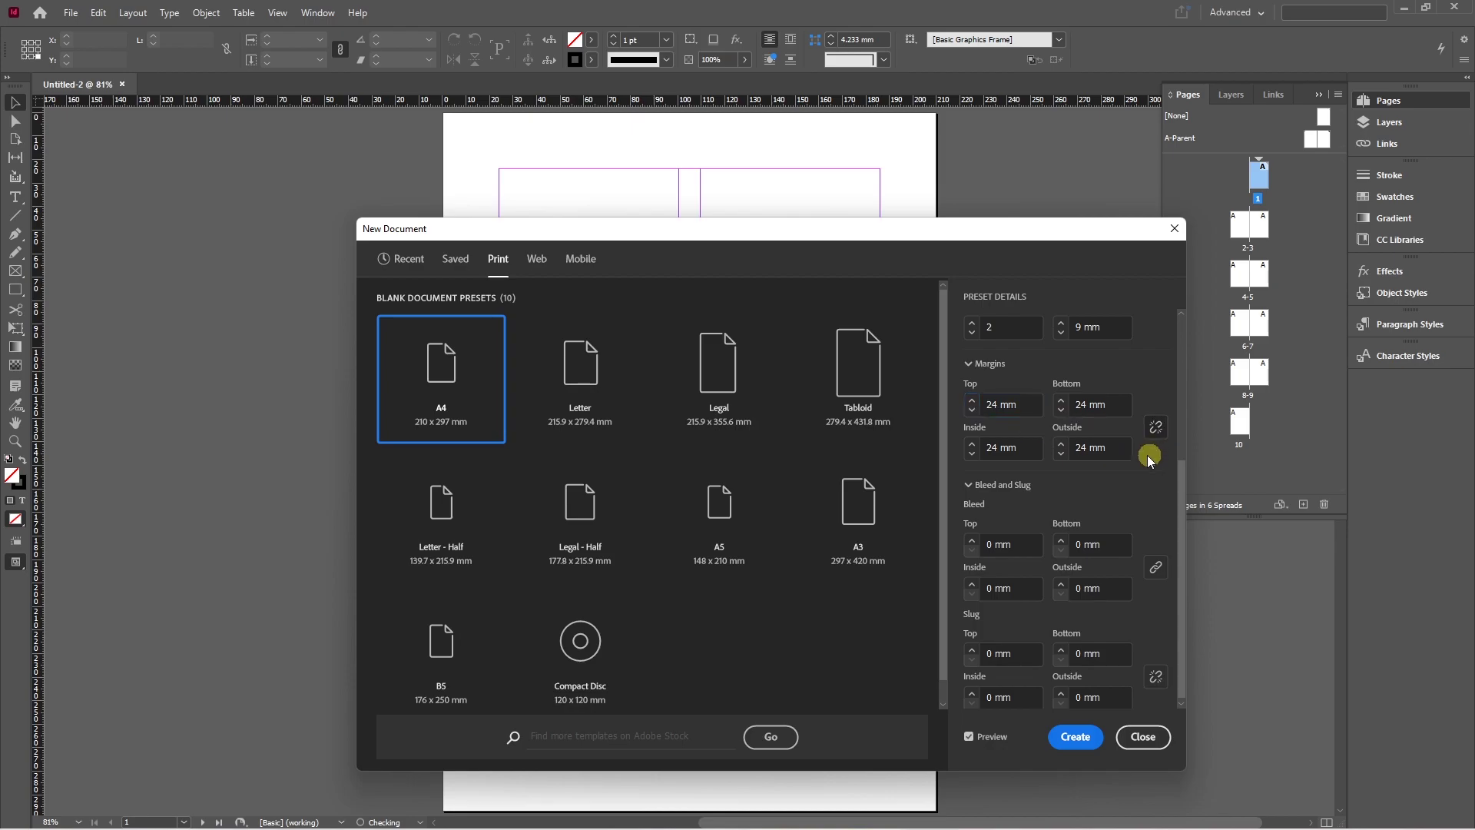
left_click(1063, 412)
left_click(1064, 413)
left_click(1064, 413)
left_click(1064, 413)
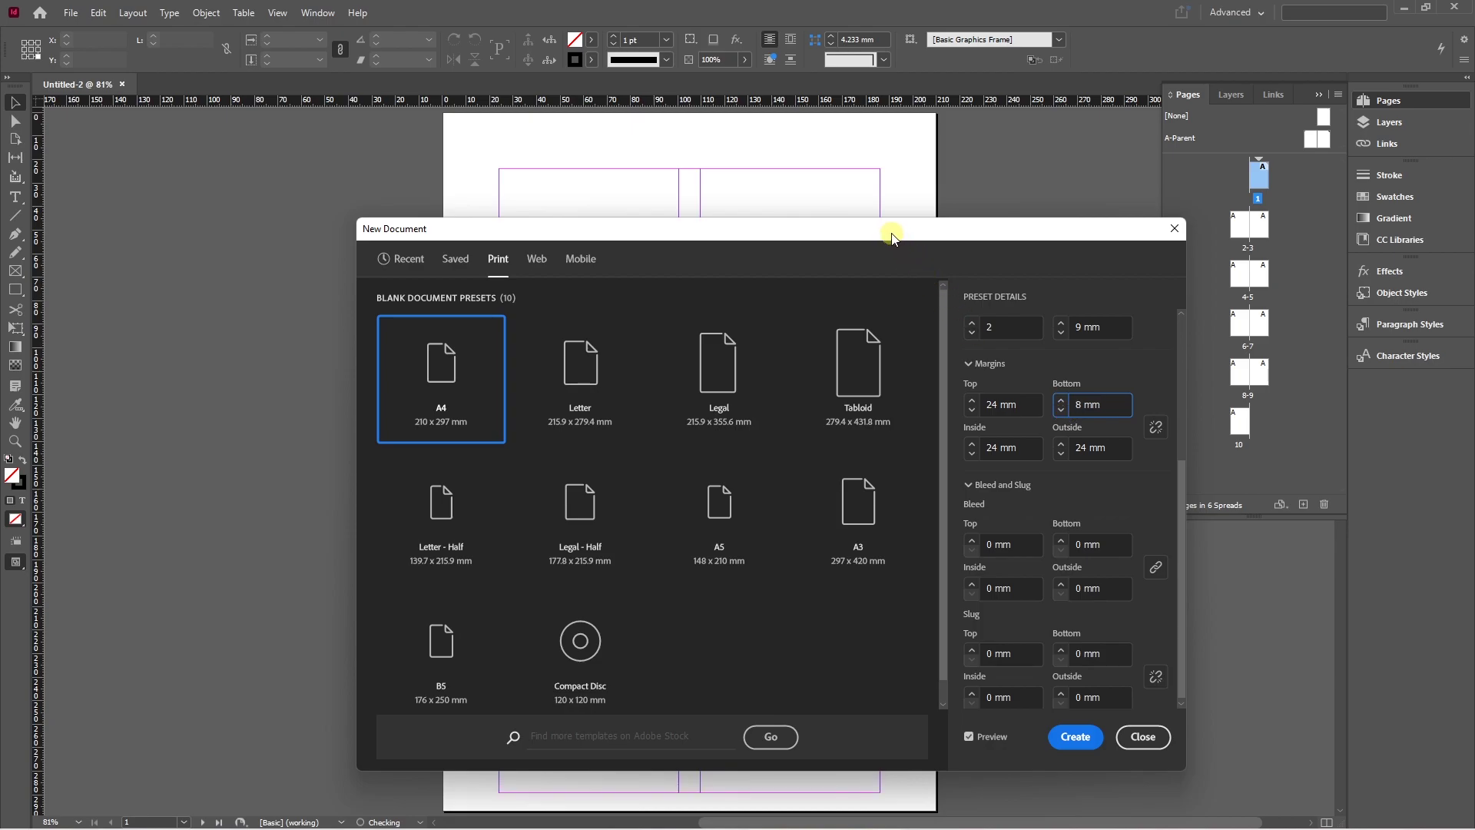
Move the setup dialog off the page preview and reduce the inside margin to 15 mm.
left_click_drag(891, 237, 1144, 189)
left_click(1225, 407)
left_click(1225, 407)
left_click(1225, 407)
left_click(1225, 408)
left_click(1224, 407)
left_click(1225, 407)
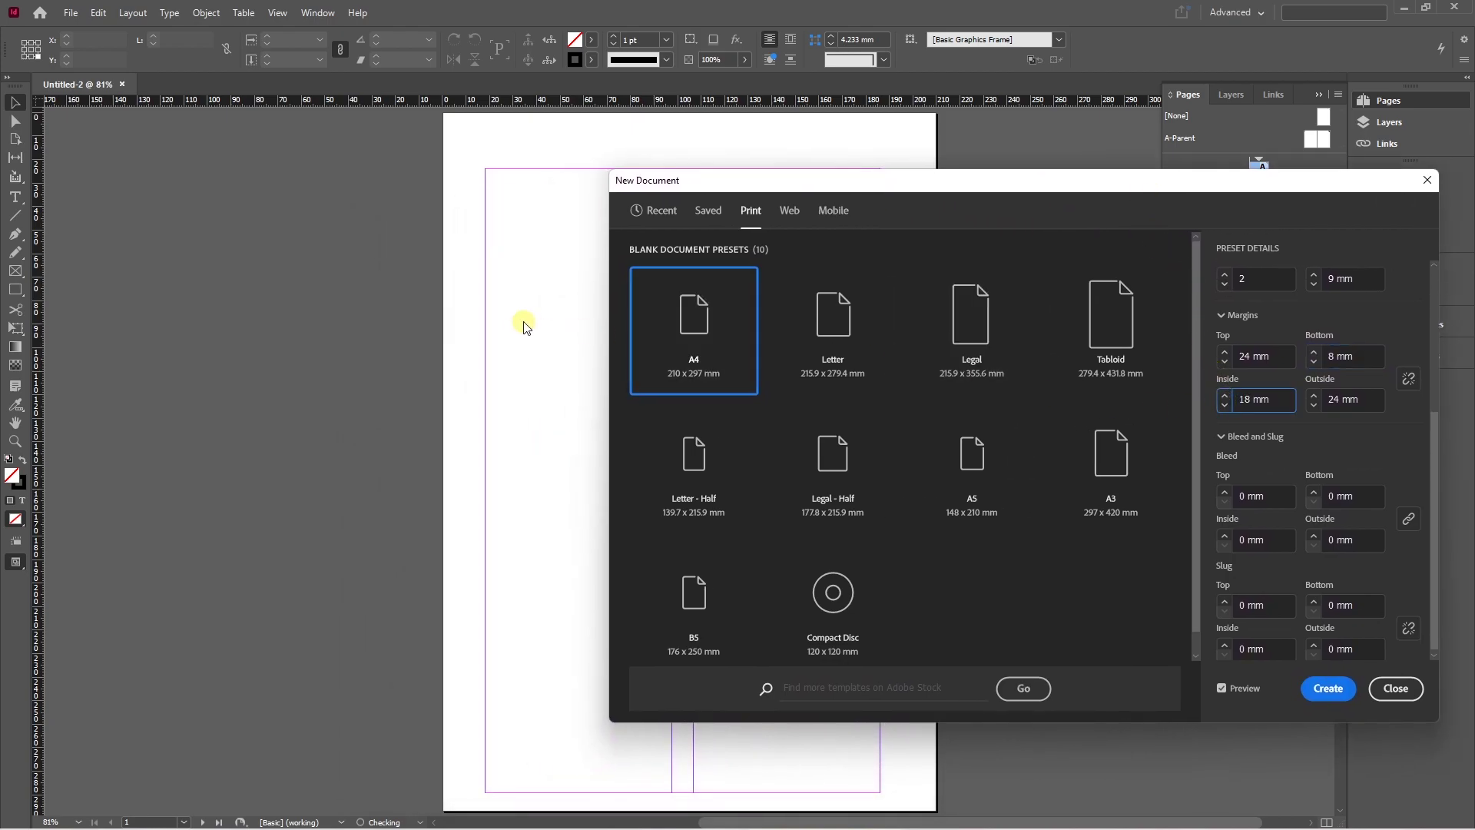
left_click(1224, 409)
left_click(1225, 410)
left_click(1225, 410)
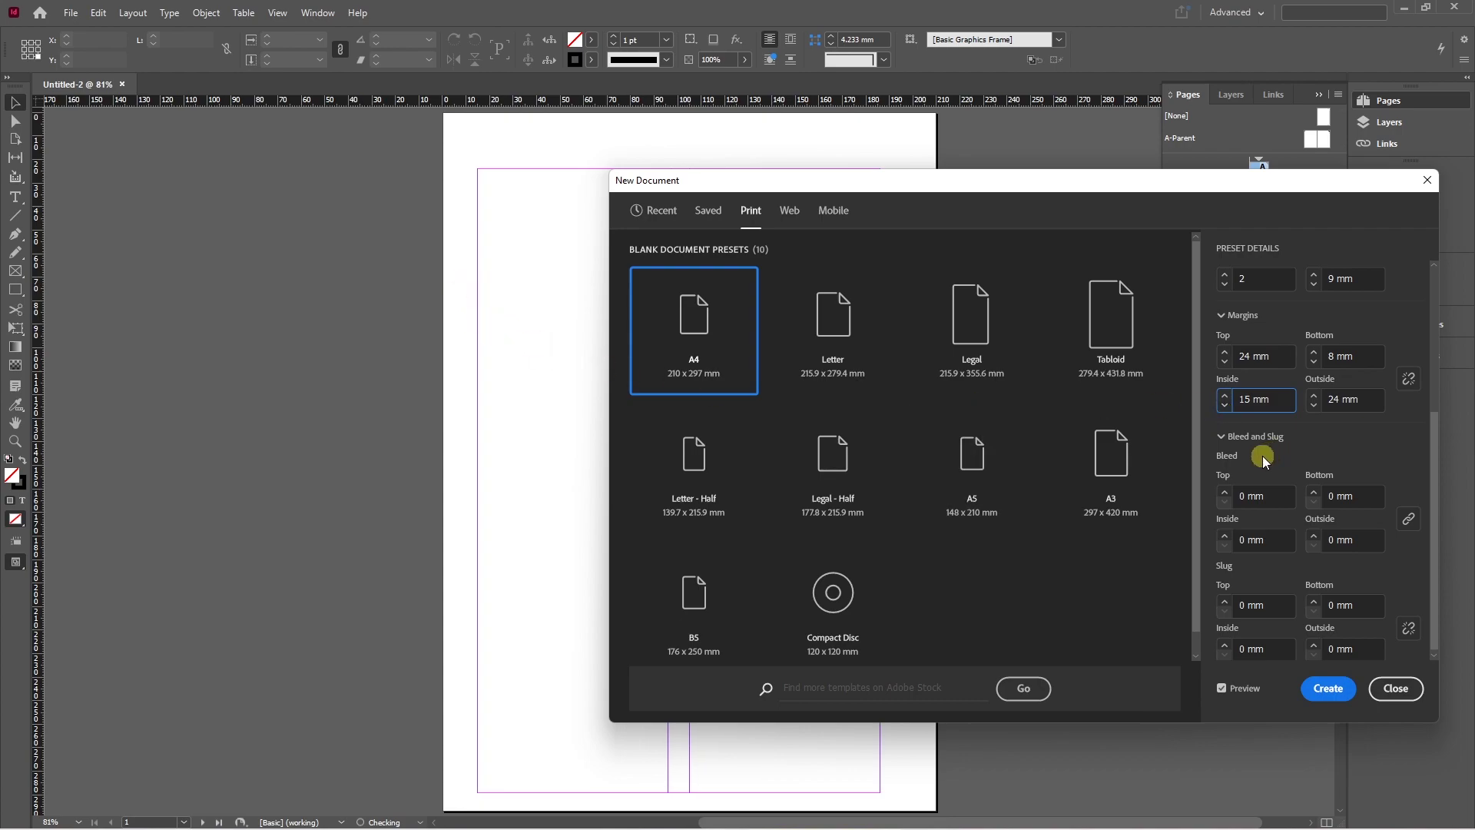
Review the bleed and slug settings, and name the new document "flyer".
scroll(1260, 480, "down", 1)
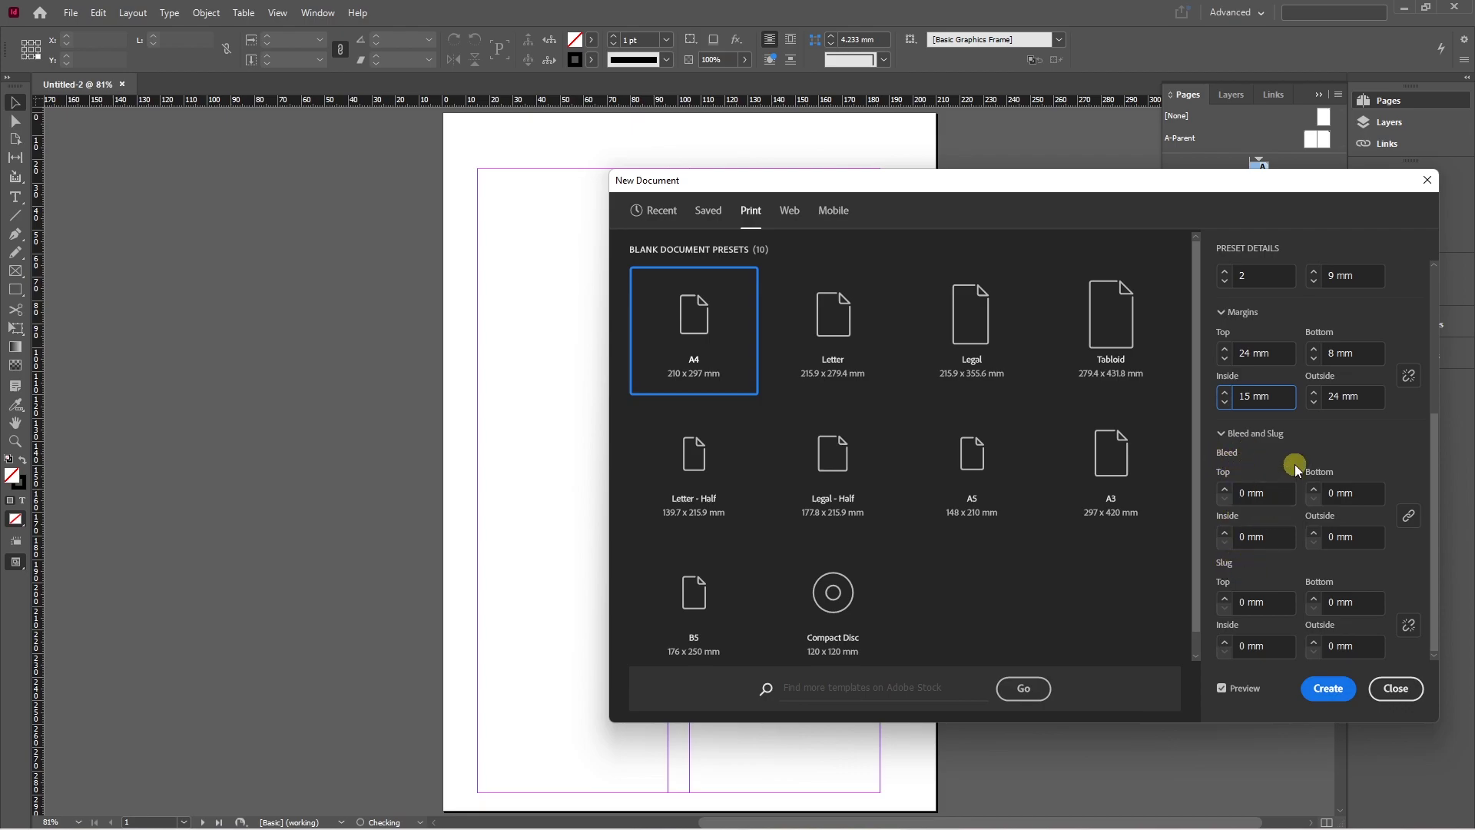
scroll(1306, 473, "up", 3)
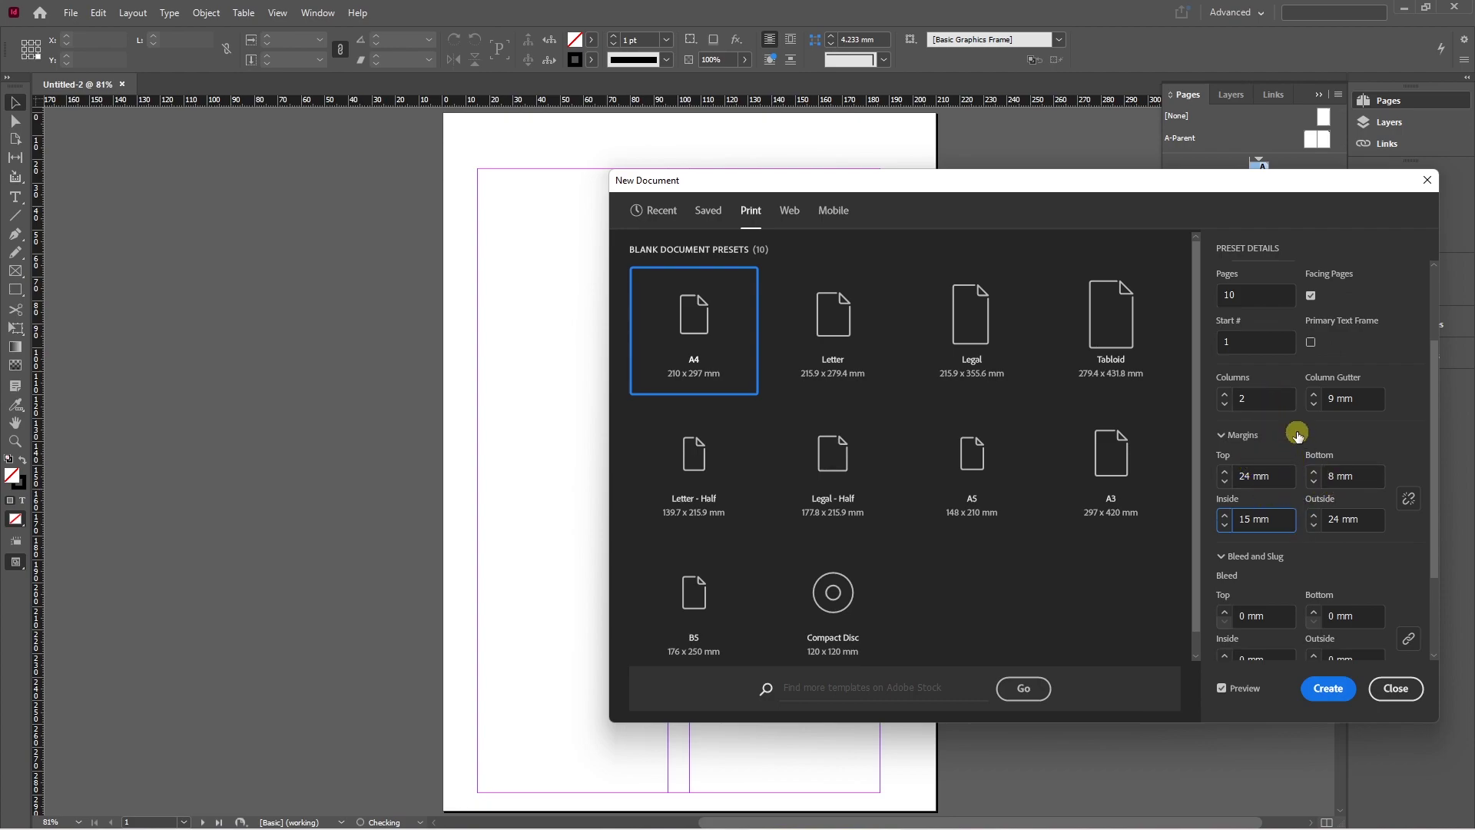
scroll(1297, 432, "up", 2)
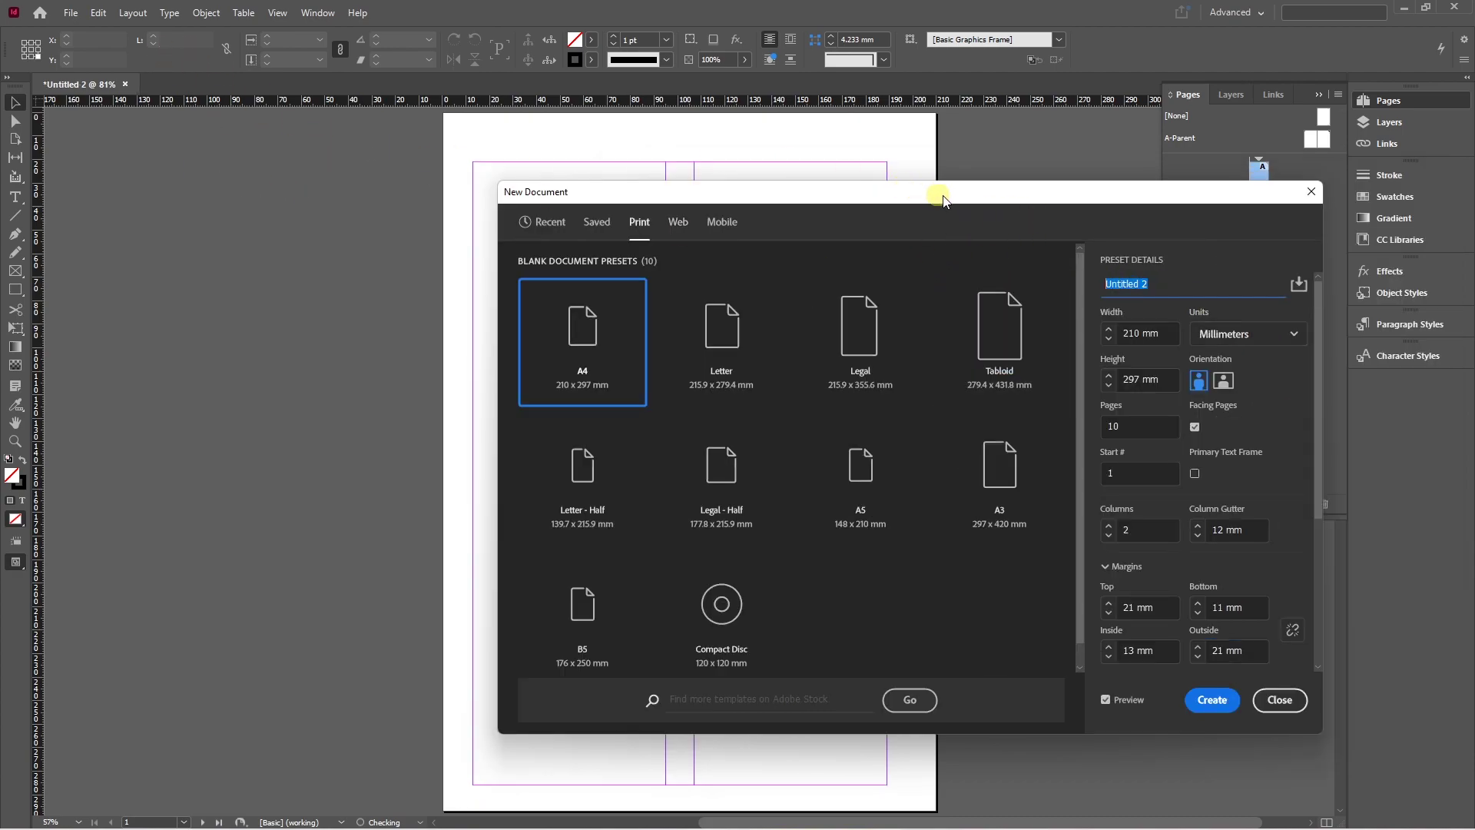
type("flyer")
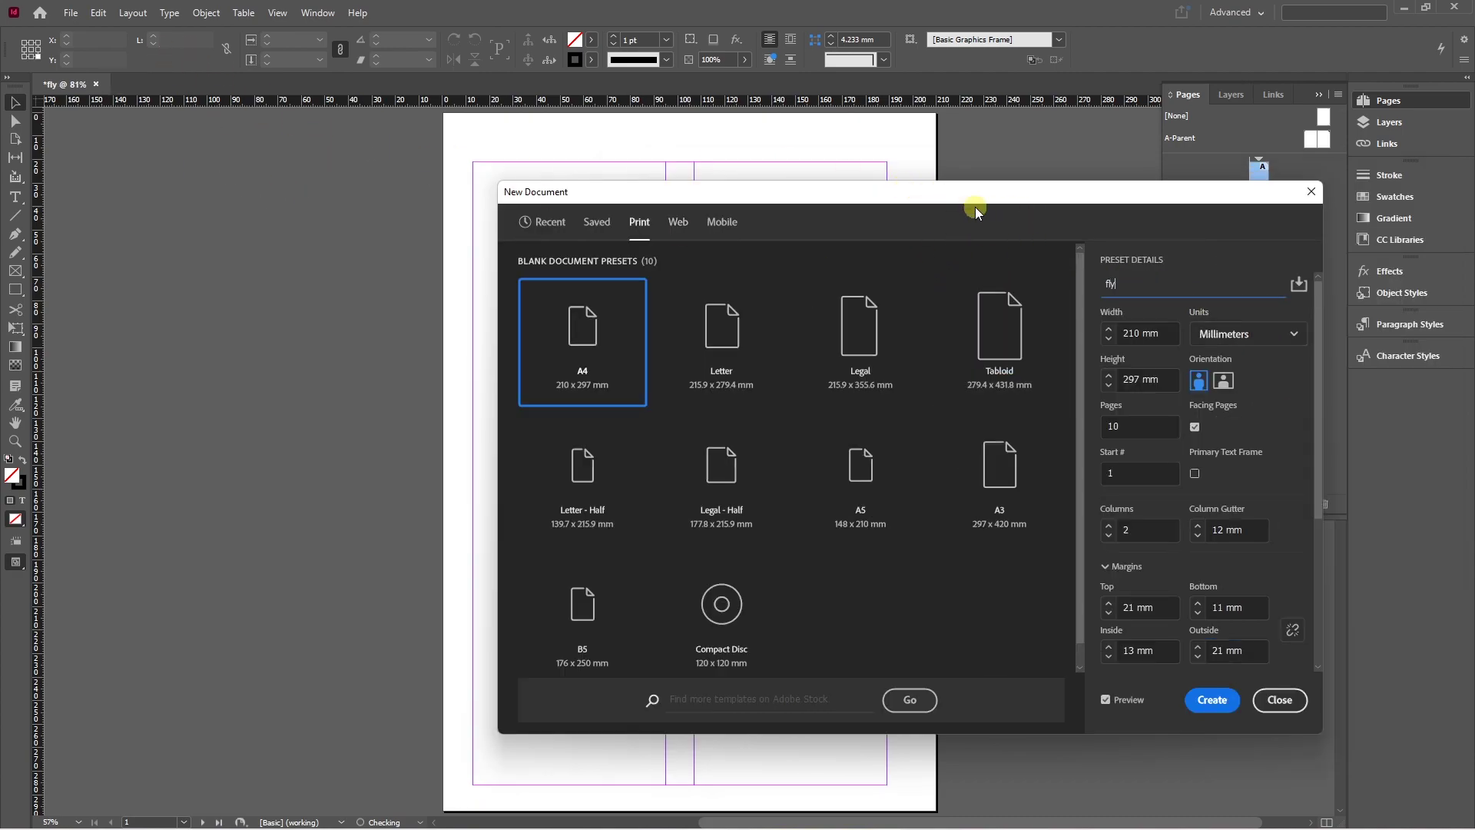
Save the settings as a document preset named "flyer design" and create the flyer document from them.
left_click(1298, 284)
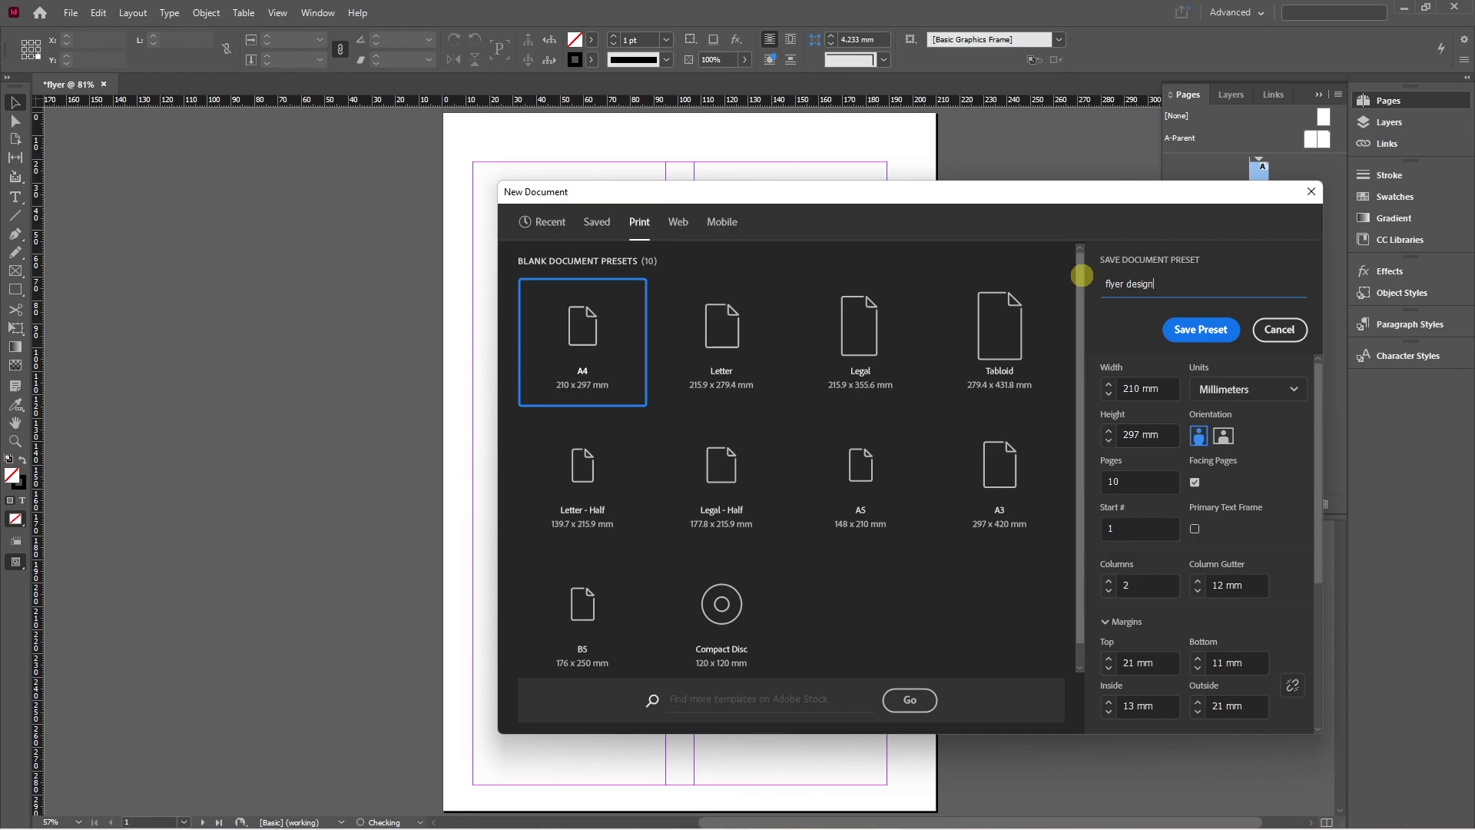
left_click(1201, 329)
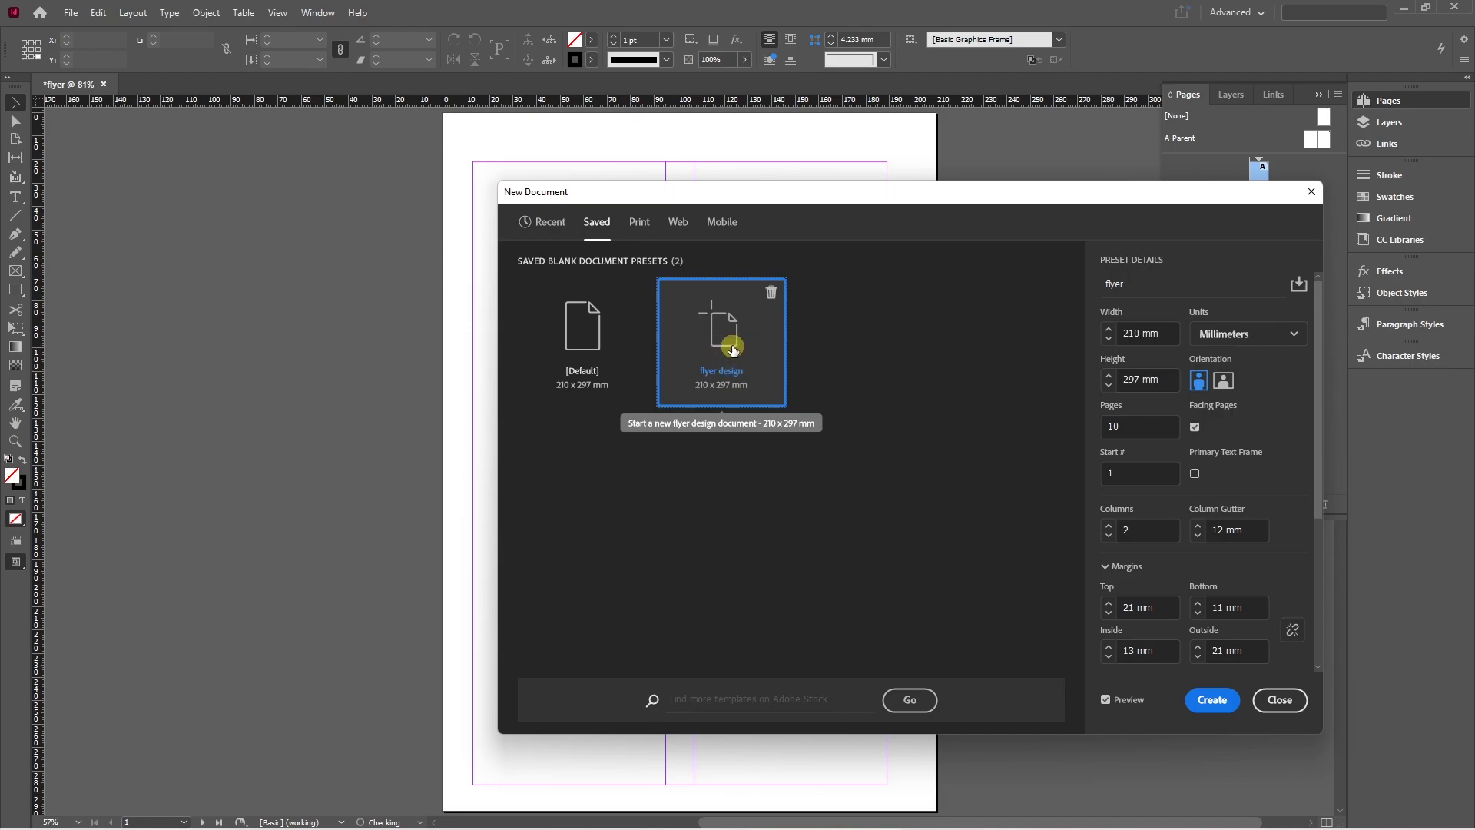
left_click(1212, 699)
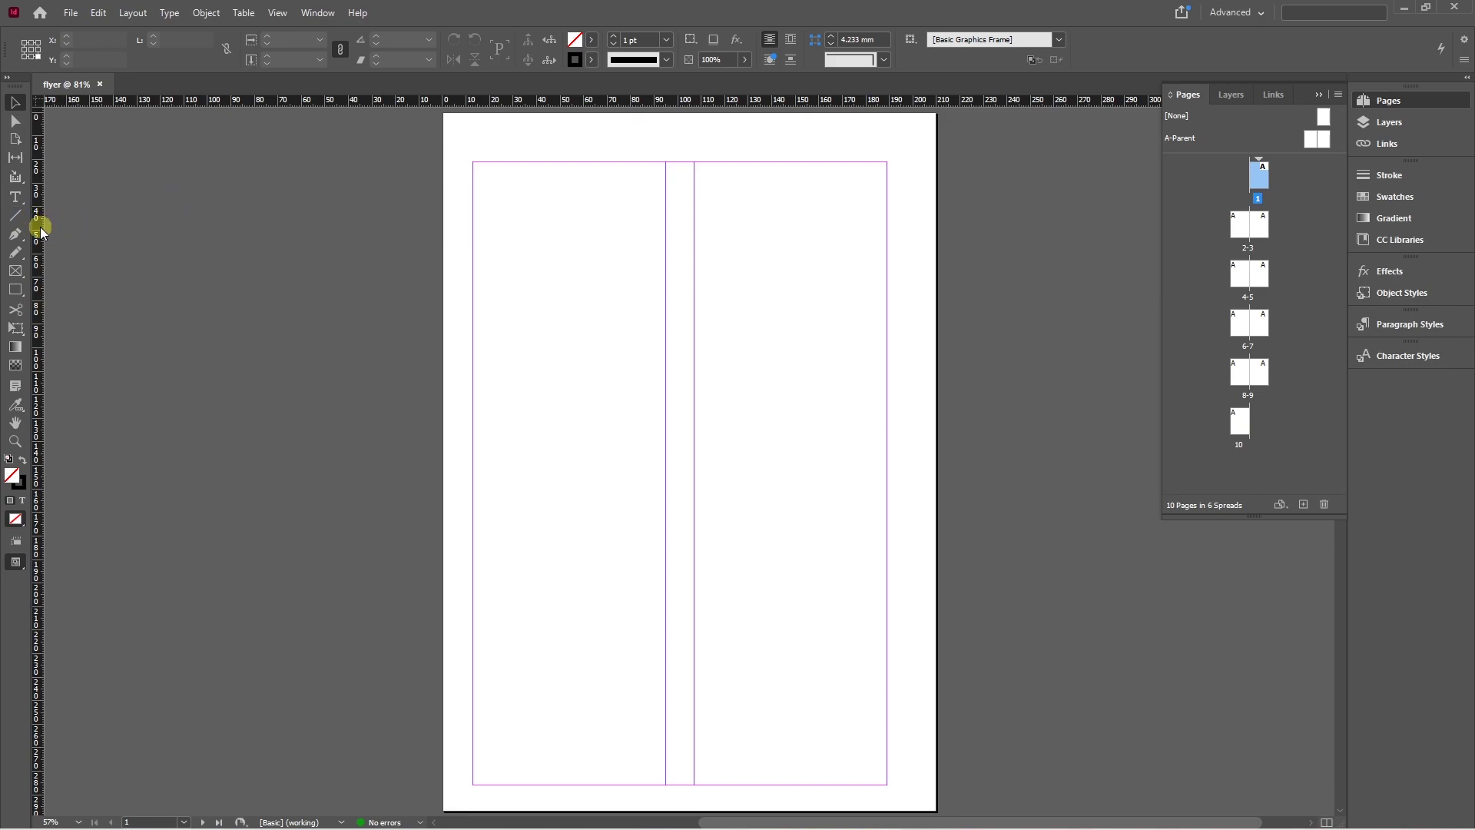
Hide and reshow the rulers, and place a vertical guide at about X 54 mm and a horizontal guide at about Y 72 mm.
key("ctrl+r")
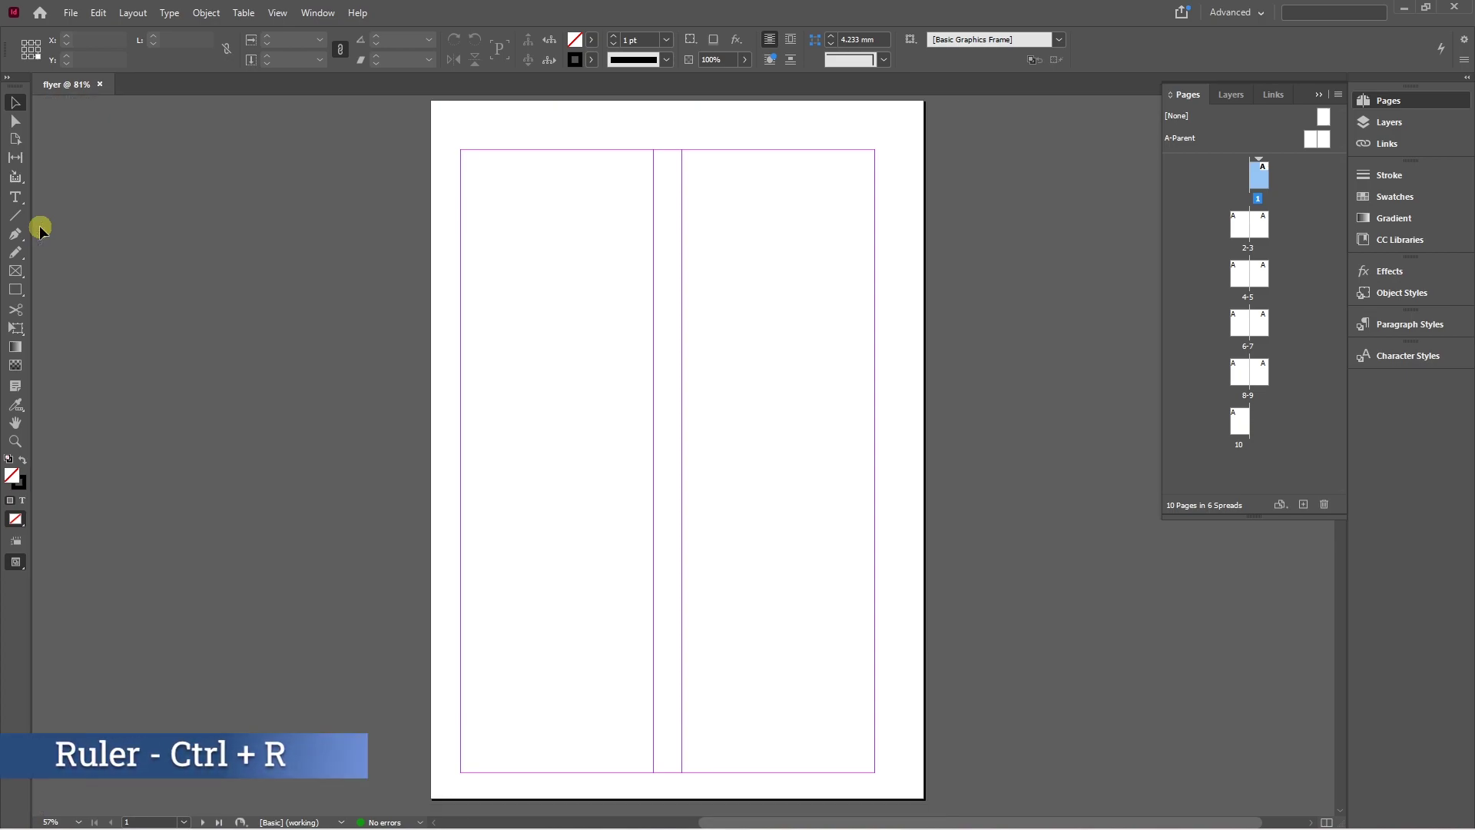
key("ctrl+r")
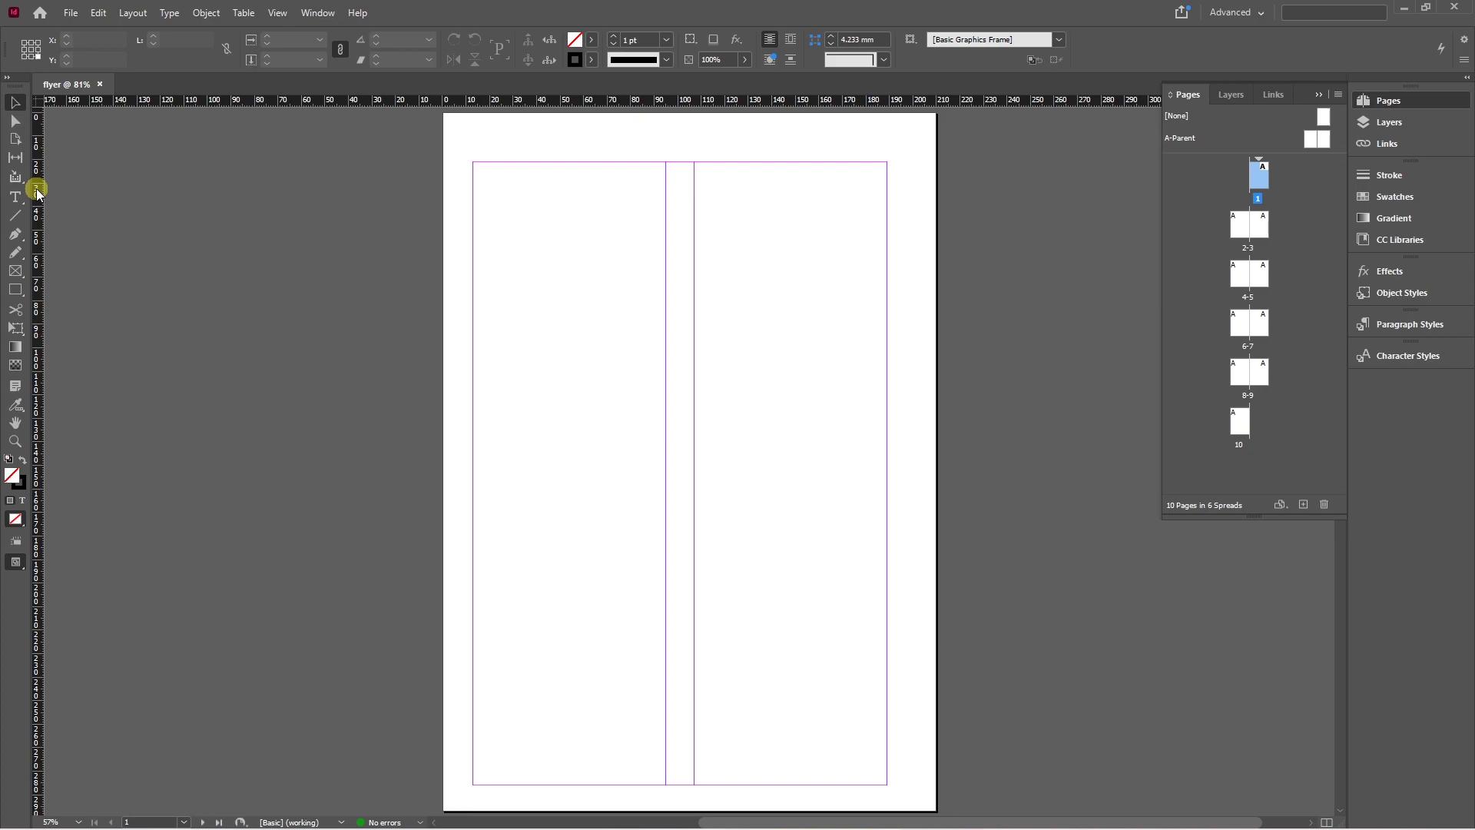
left_click_drag(36, 189, 568, 204)
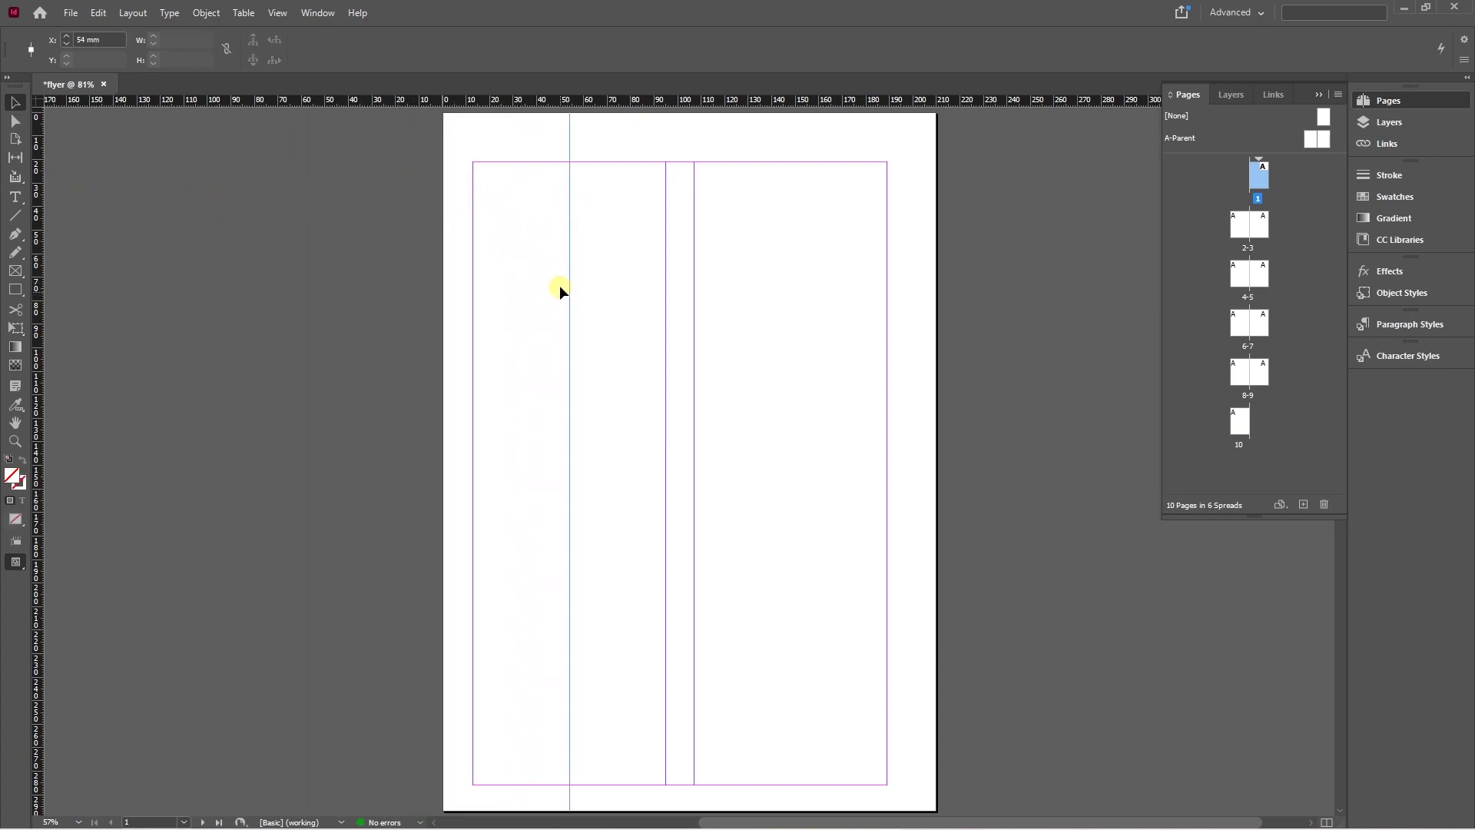
left_click_drag(576, 100, 601, 285)
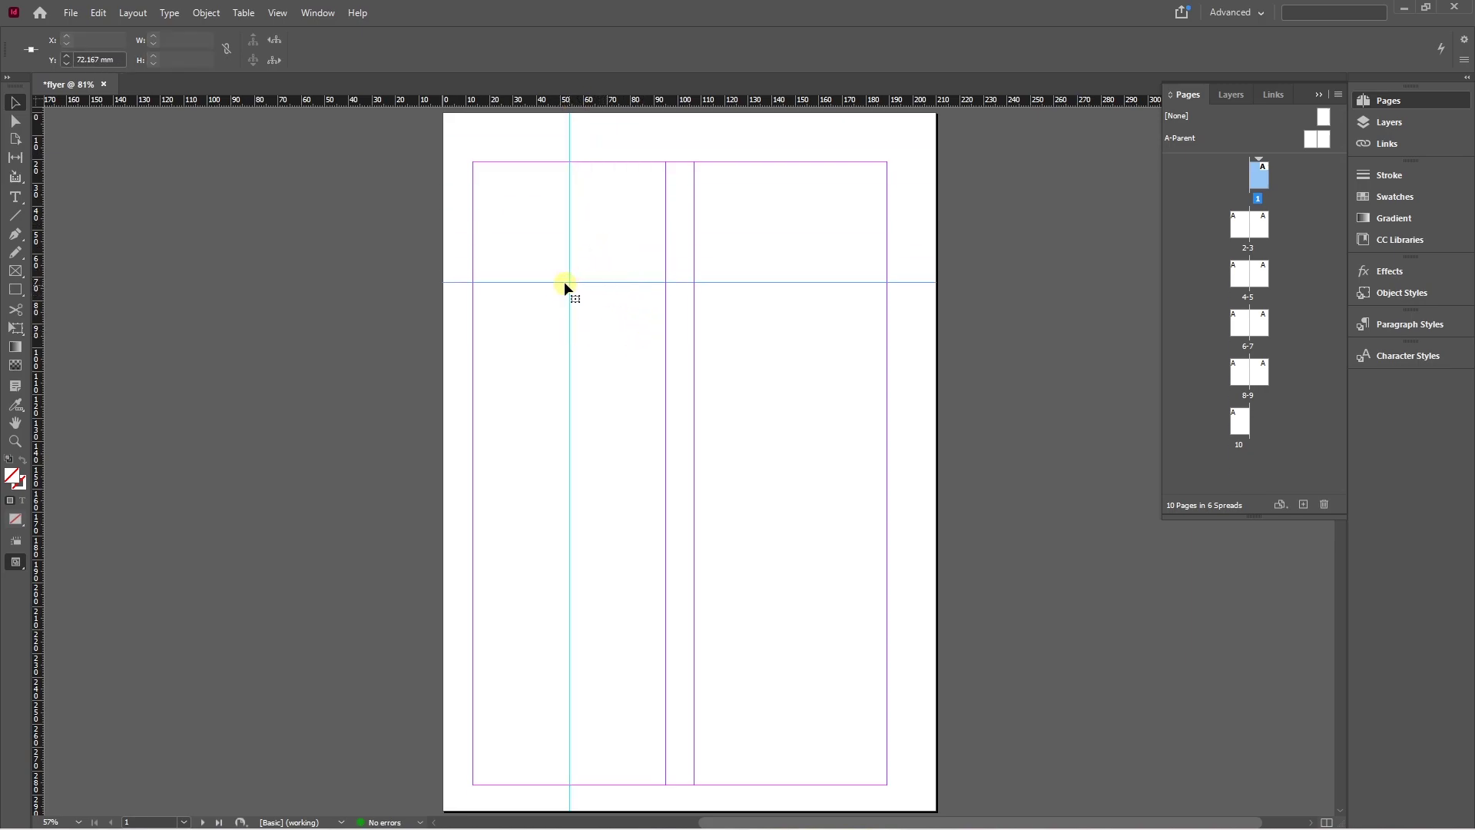
left_click(370, 238)
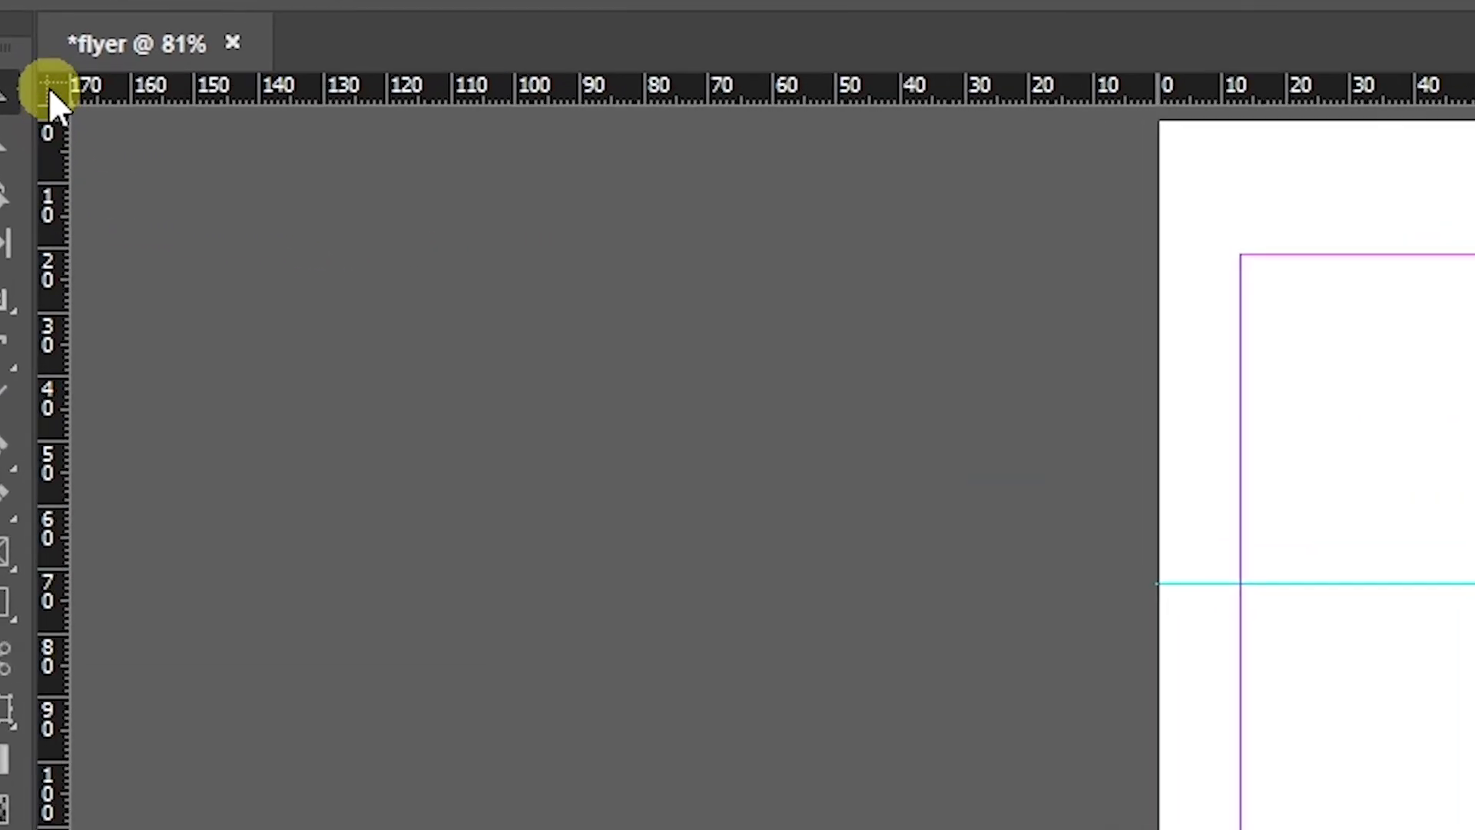
Switch the ruler units to points and draw a rectangle about 116 by 42 pt from the inside margin to the vertical guide.
right_click(40, 106)
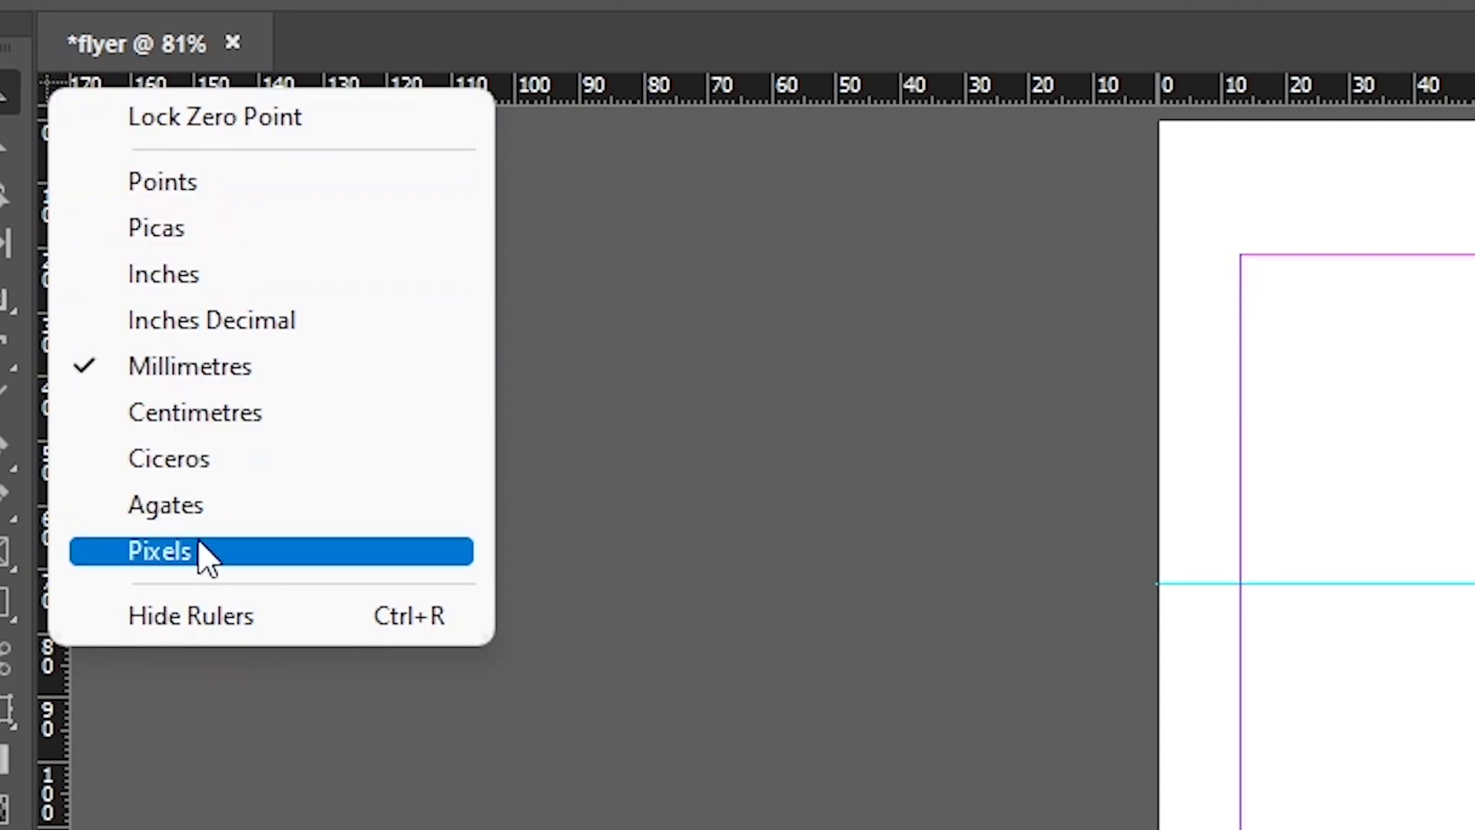
left_click(231, 190)
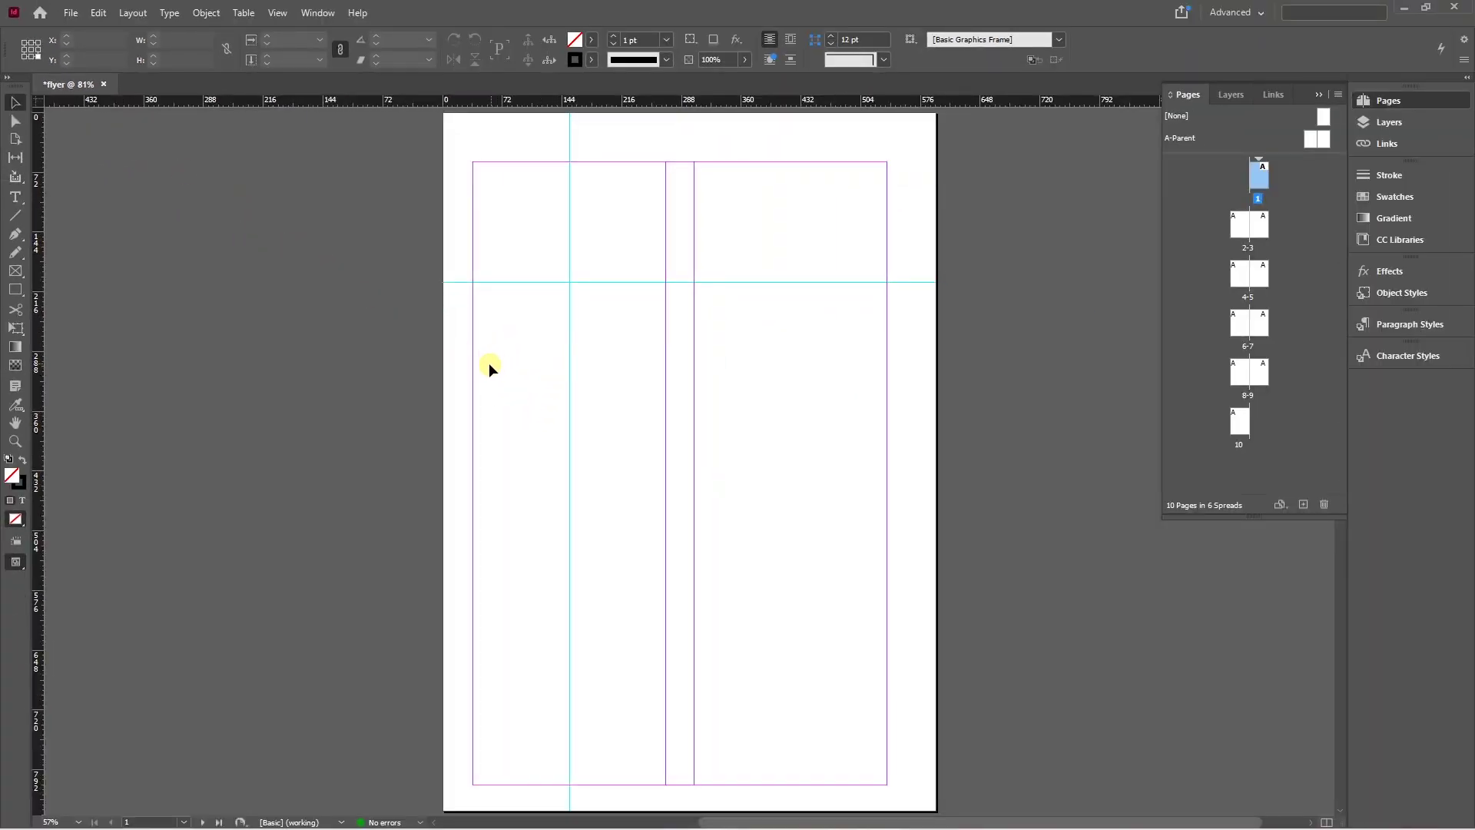
left_click(16, 289)
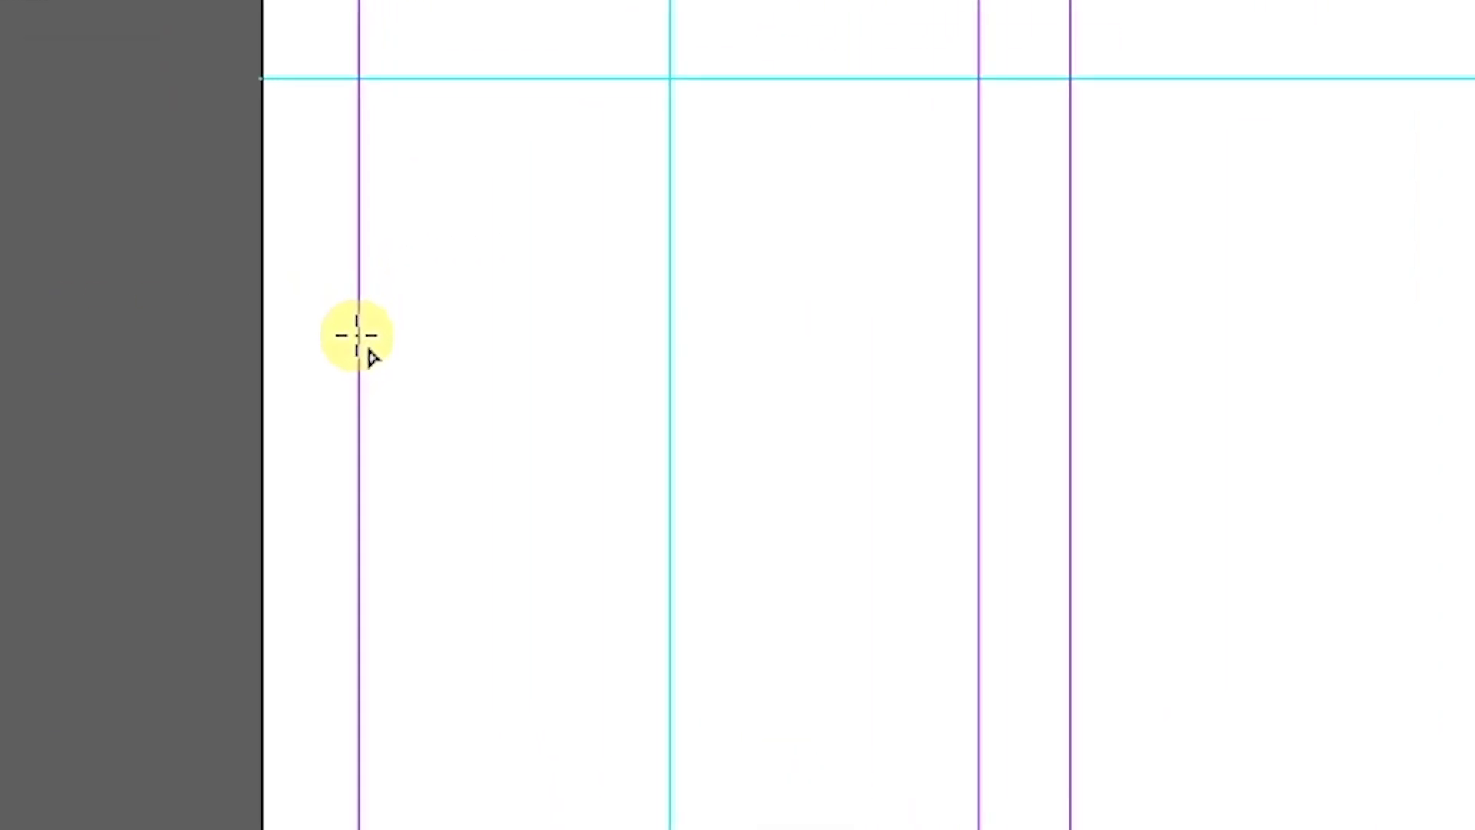
left_click_drag(472, 361, 570, 396)
left_click_drag(736, 479, 739, 483)
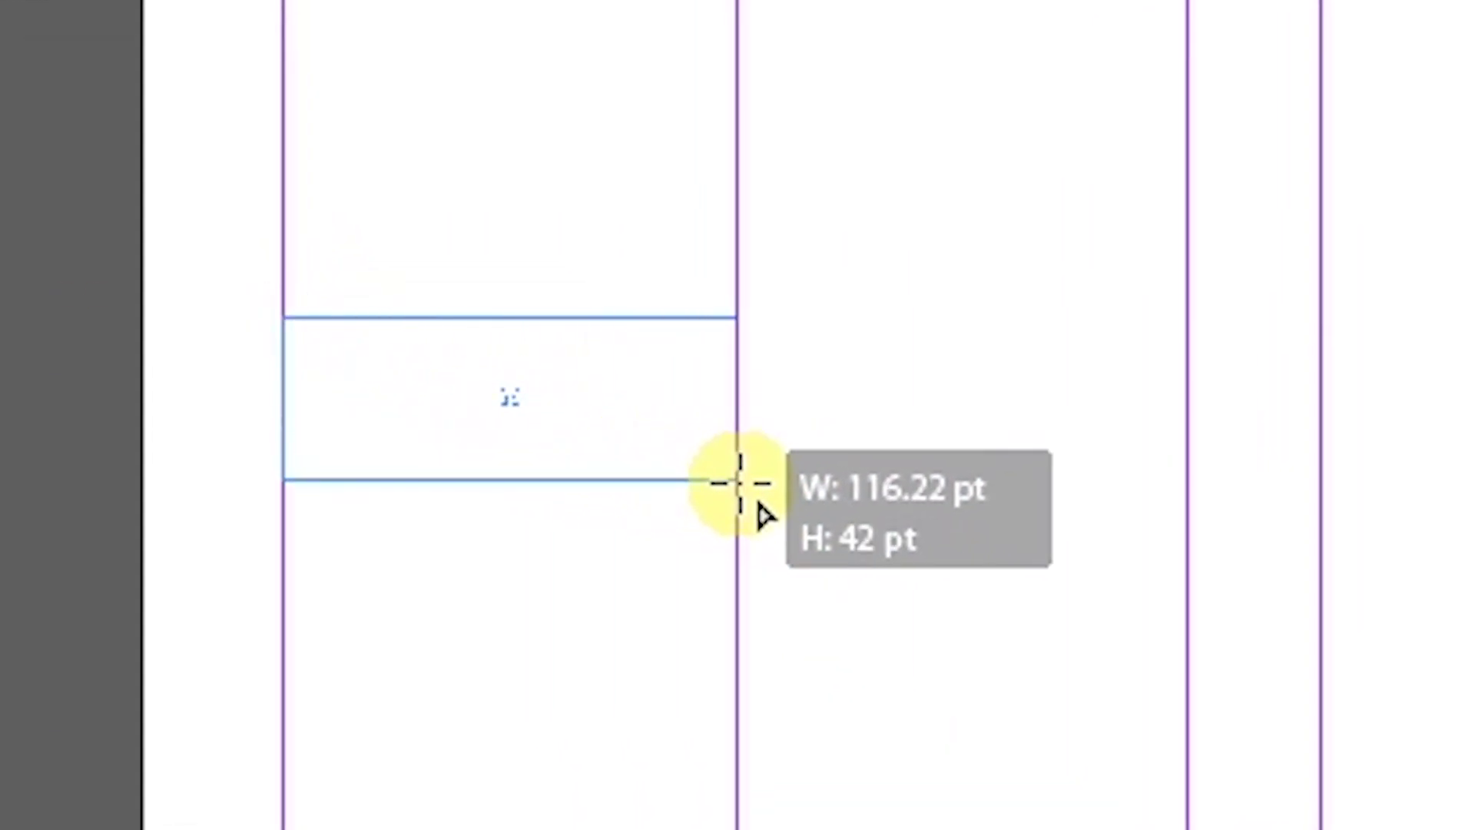
left_click_drag(740, 483, 740, 484)
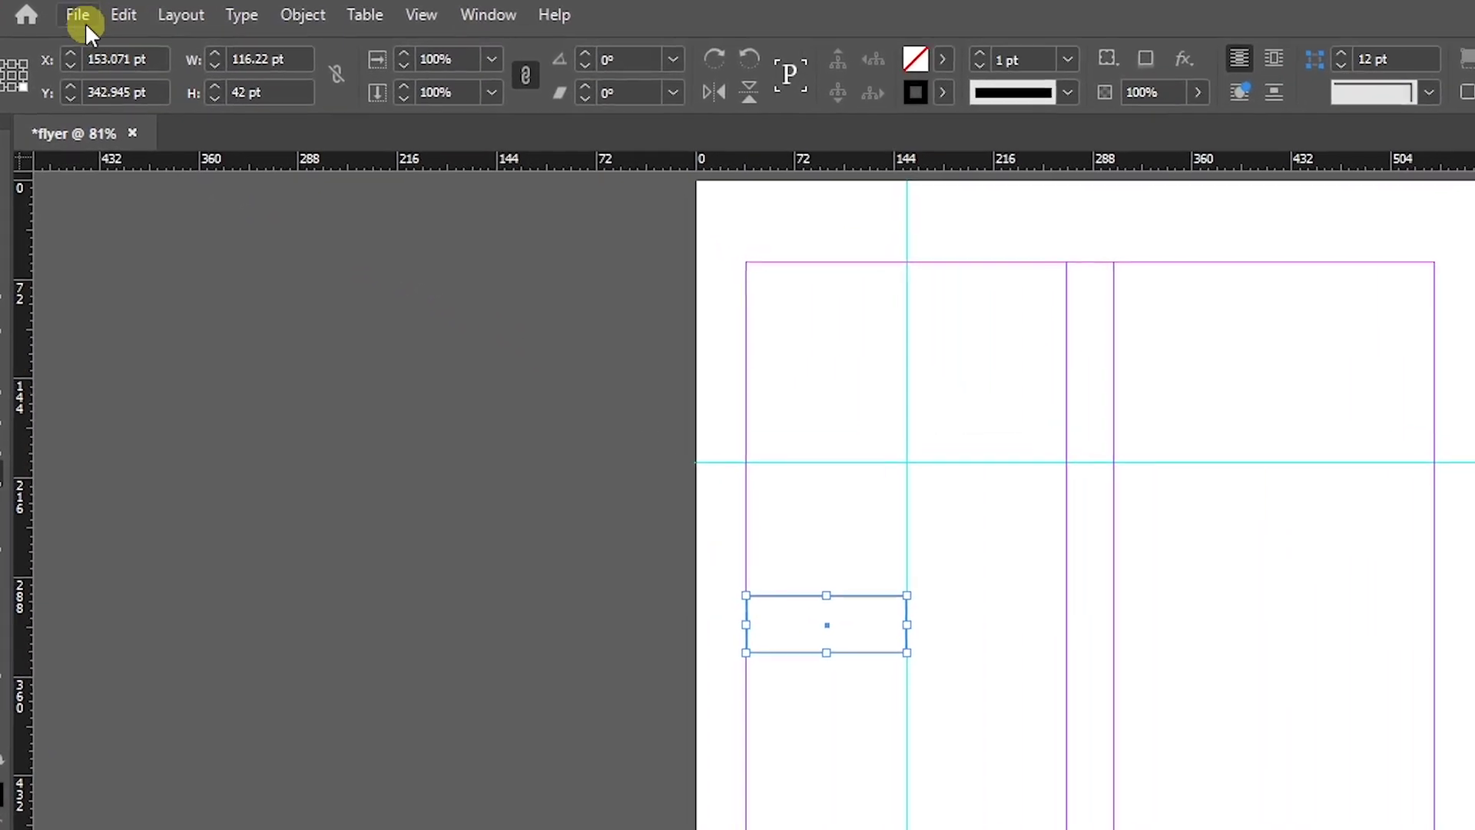
Open the document setup to review page size, margins, bleed and slug, and close it without applying changes.
left_click(88, 22)
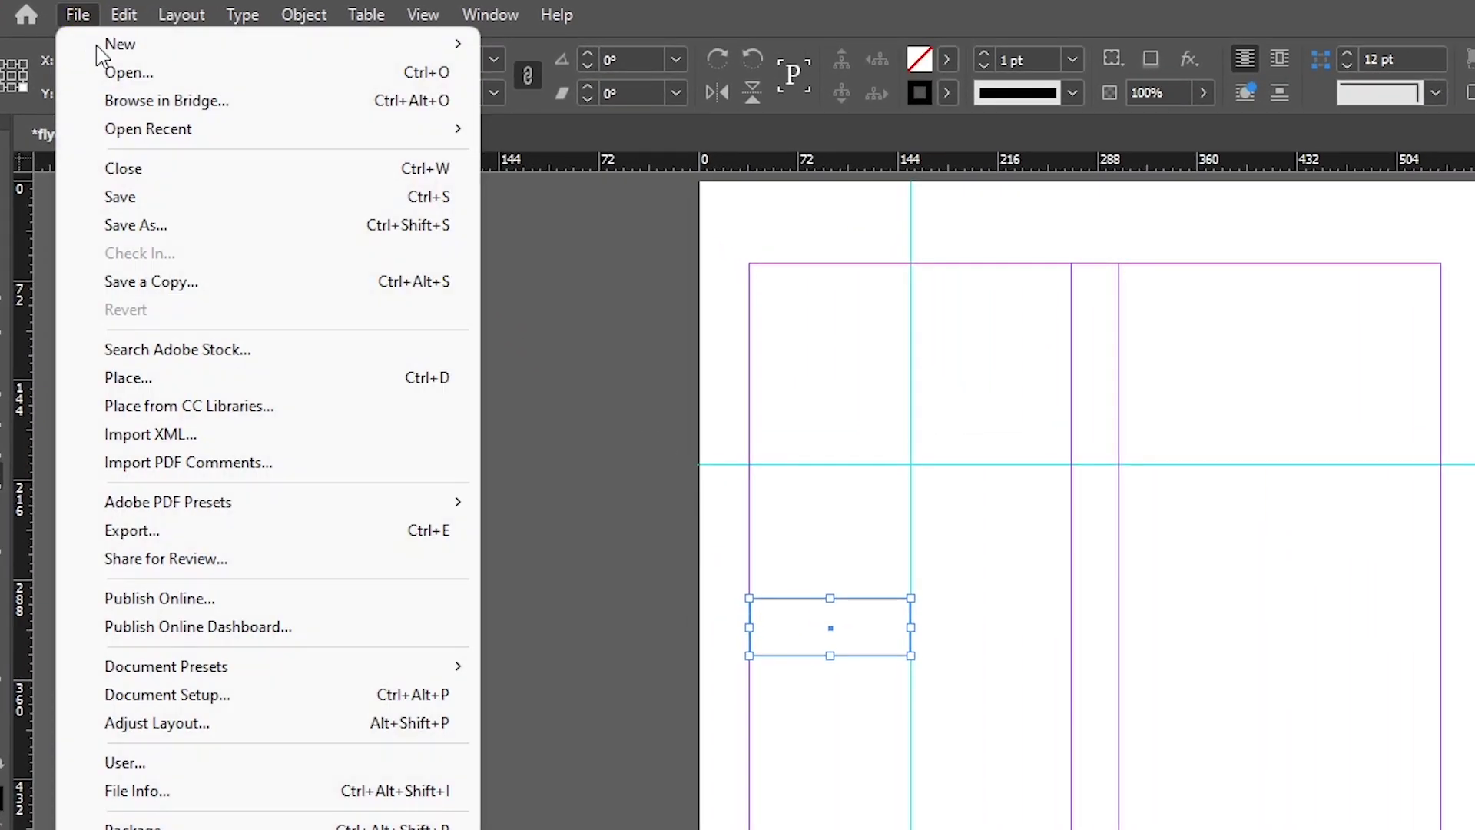
left_click(231, 694)
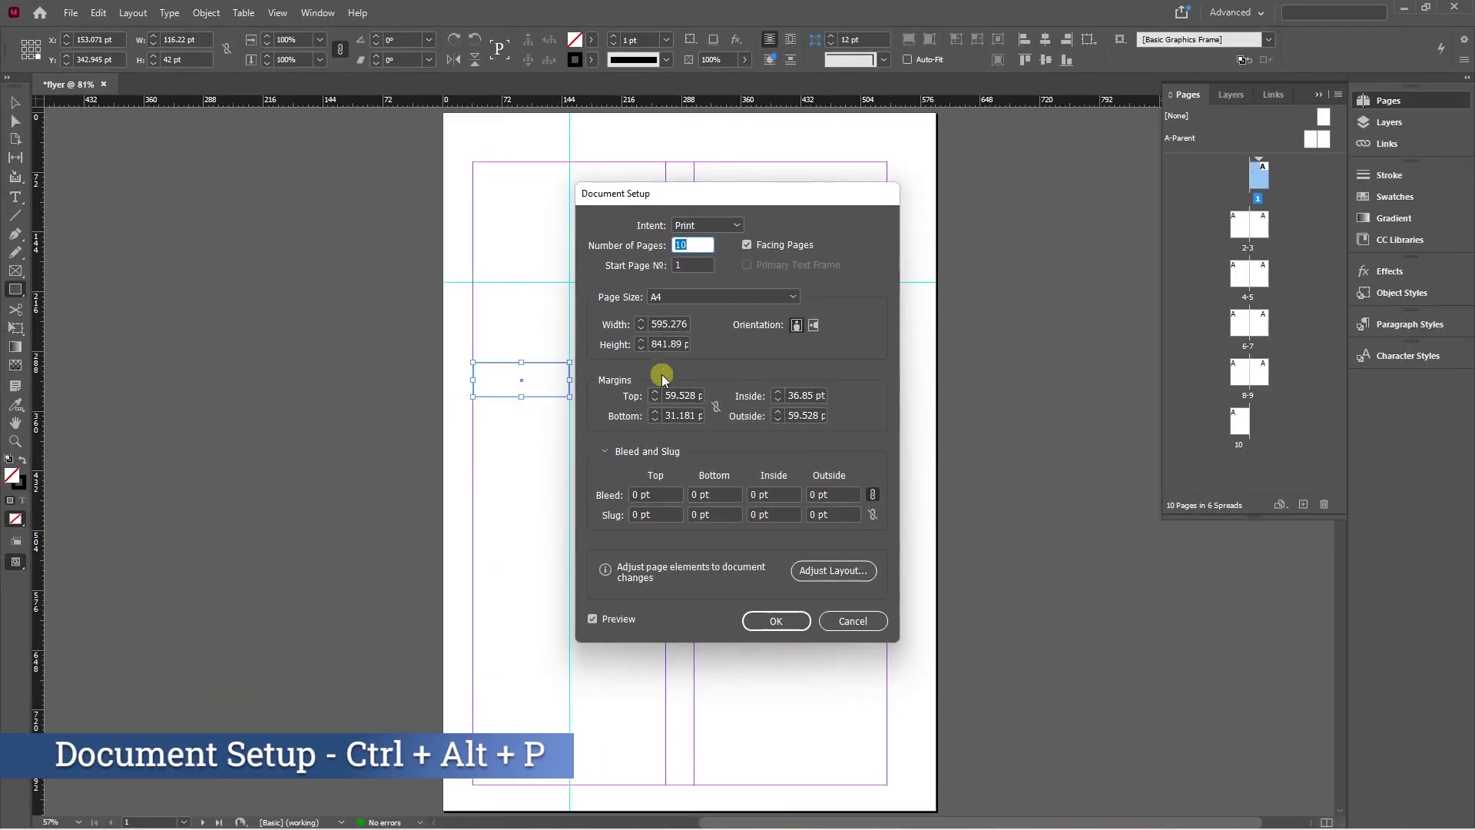
double_click(665, 324)
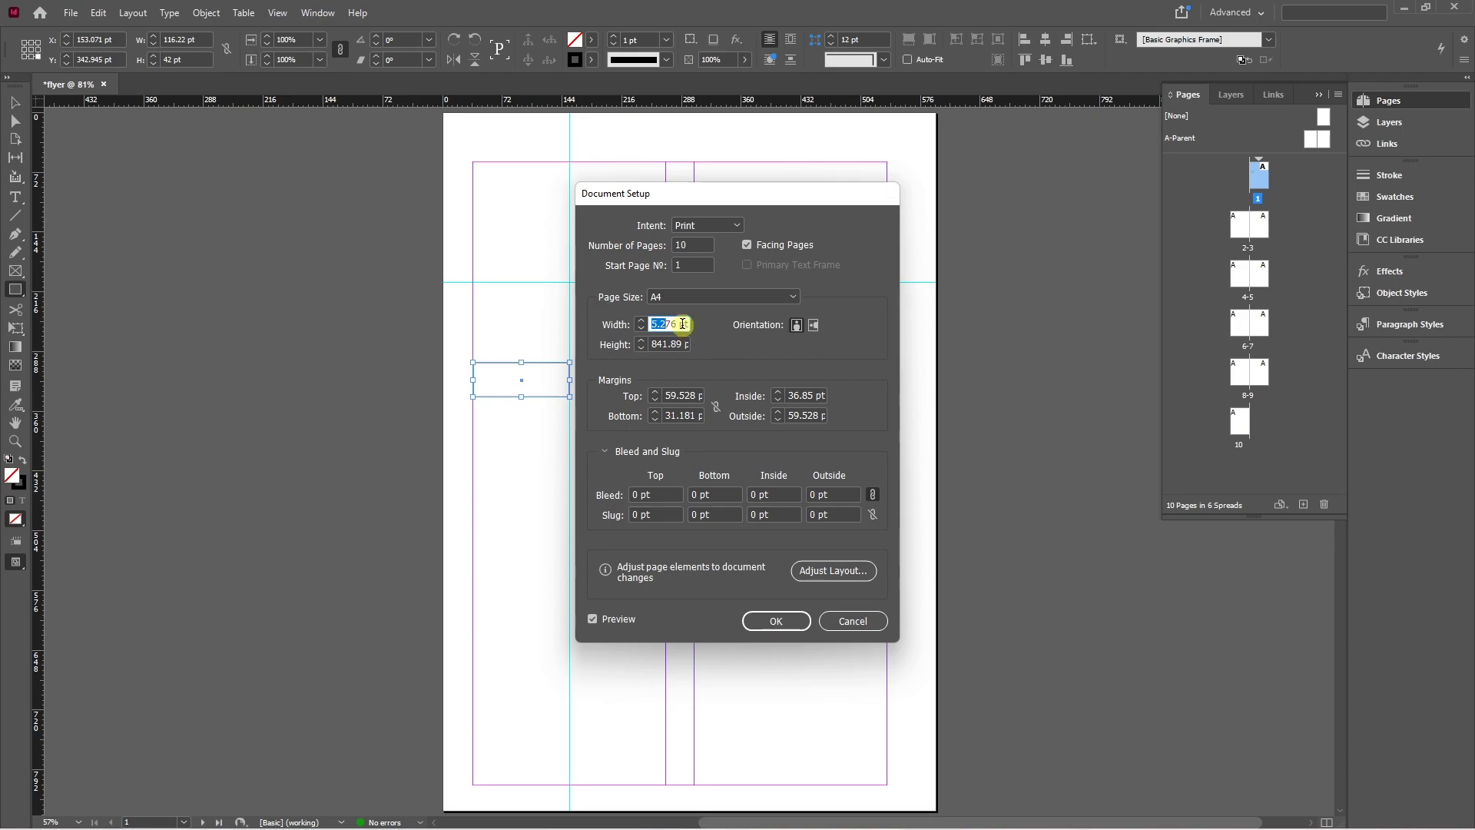
key("Escape")
key("v")
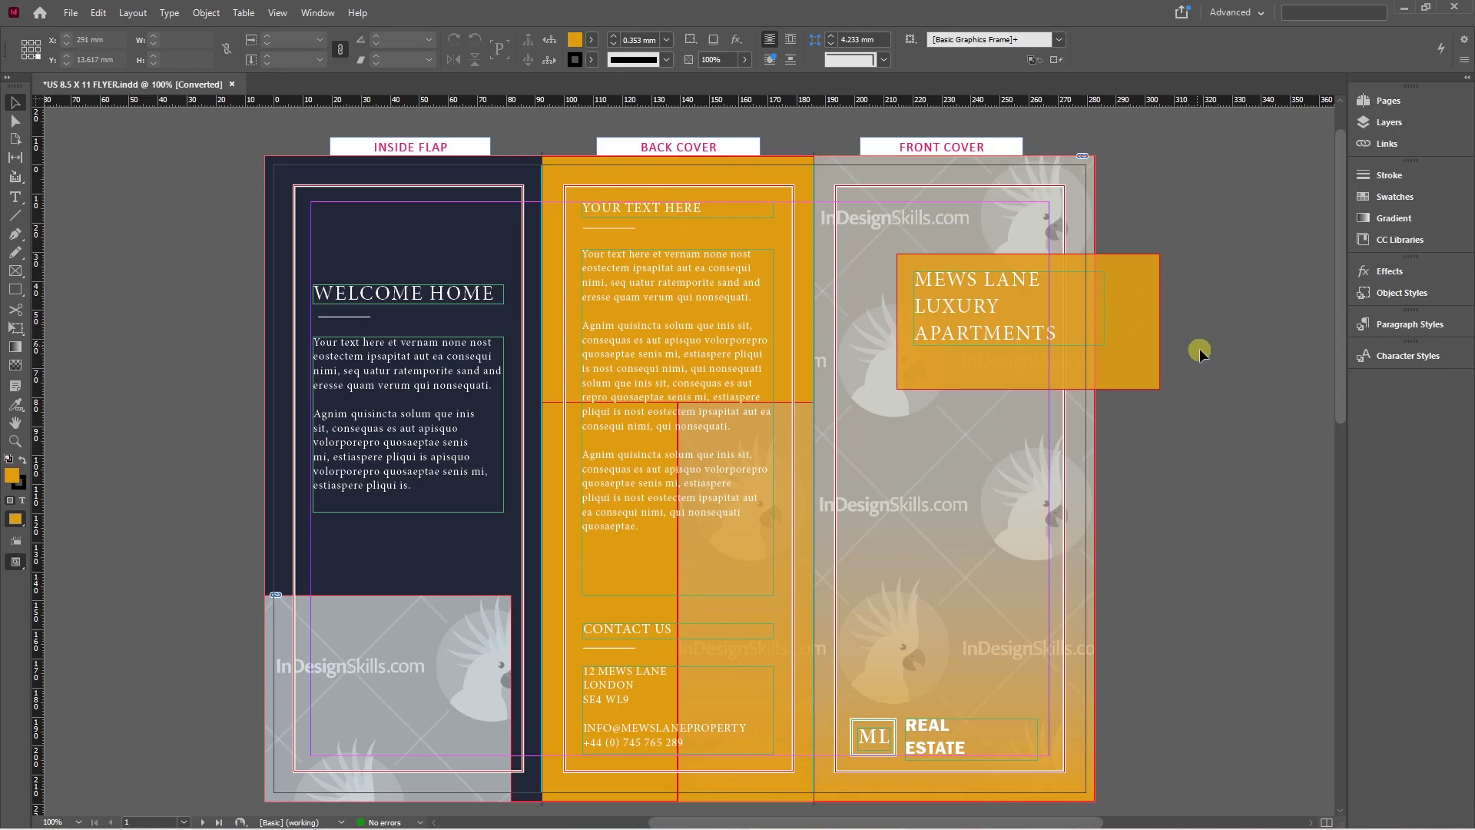
Preview the three-panel real estate flyer without guides and frame edges, and return to the normal view.
key("w")
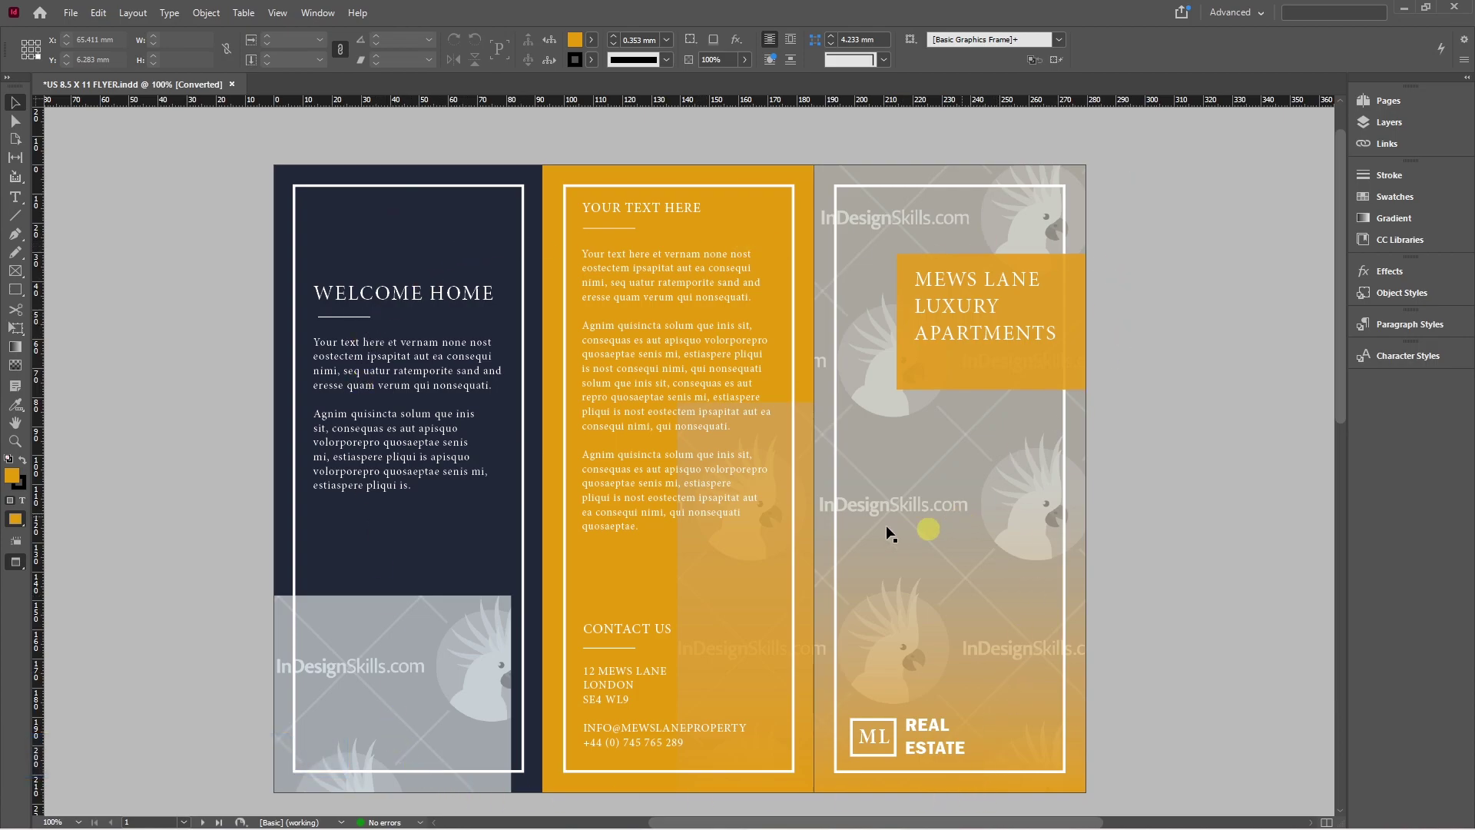
key("w")
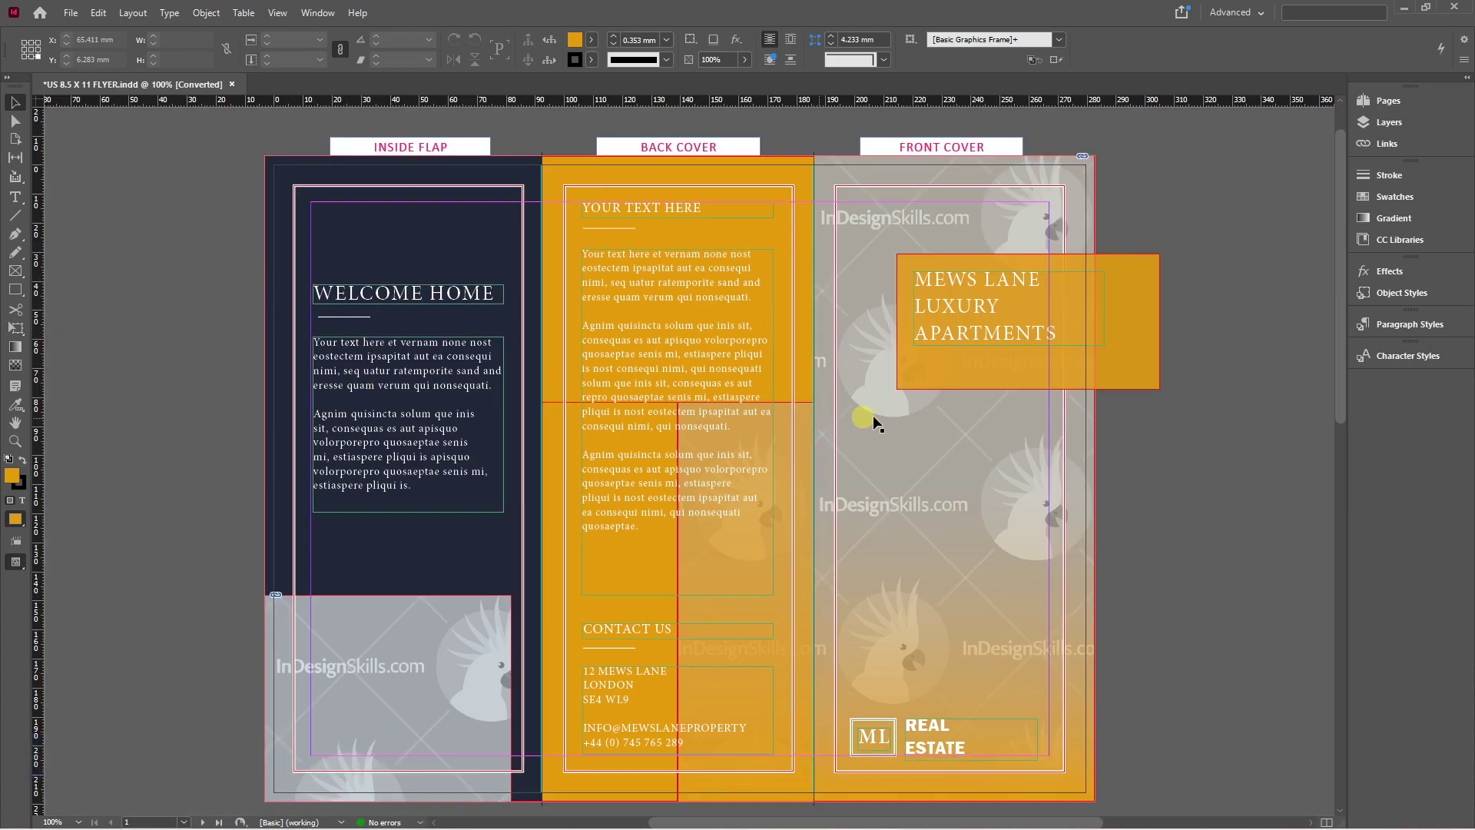
Set the document's bleed to 5 mm on all four sides.
key("ctrl+alt+p")
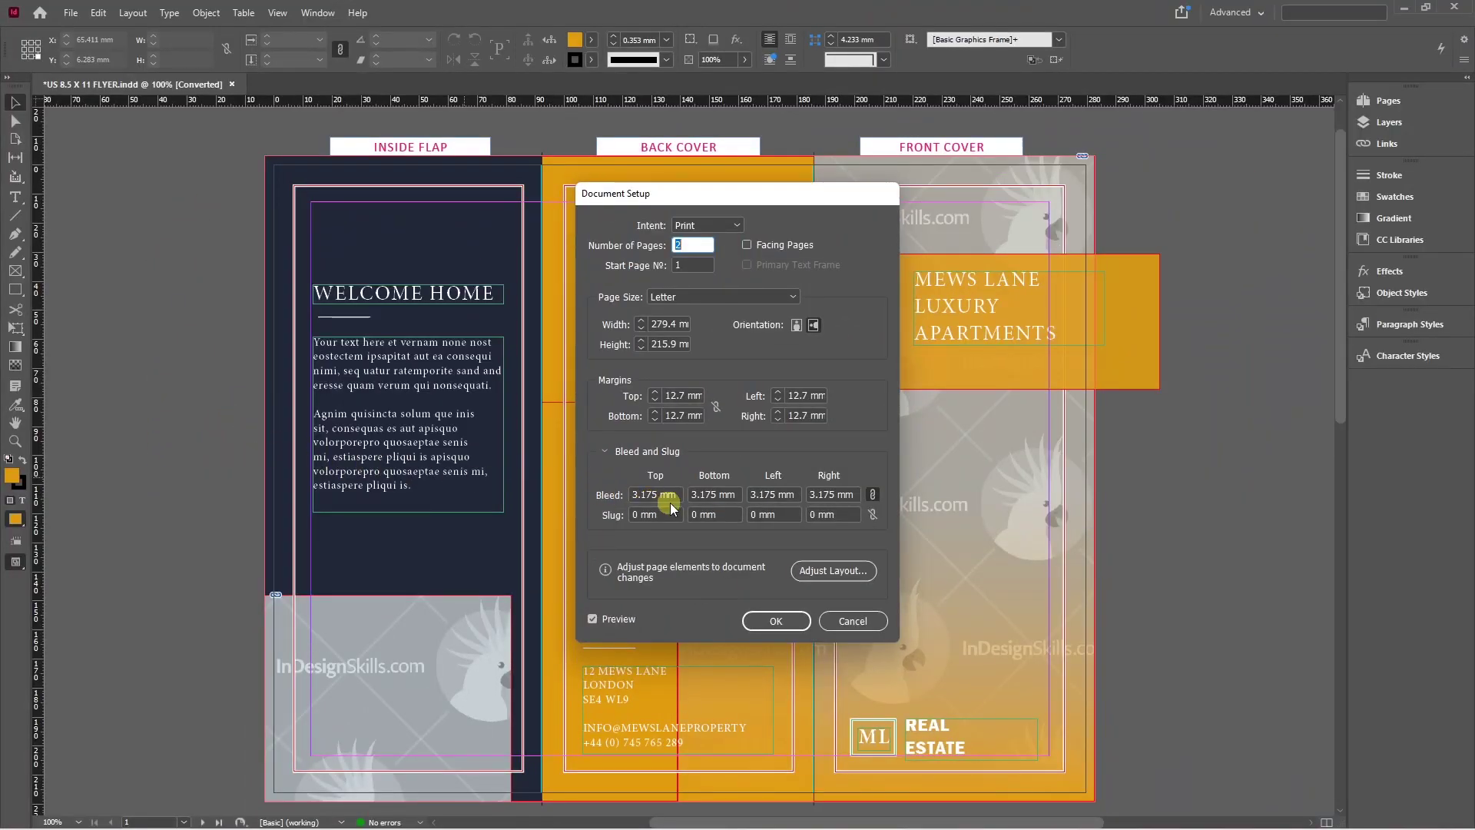
left_click_drag(676, 494, 575, 488)
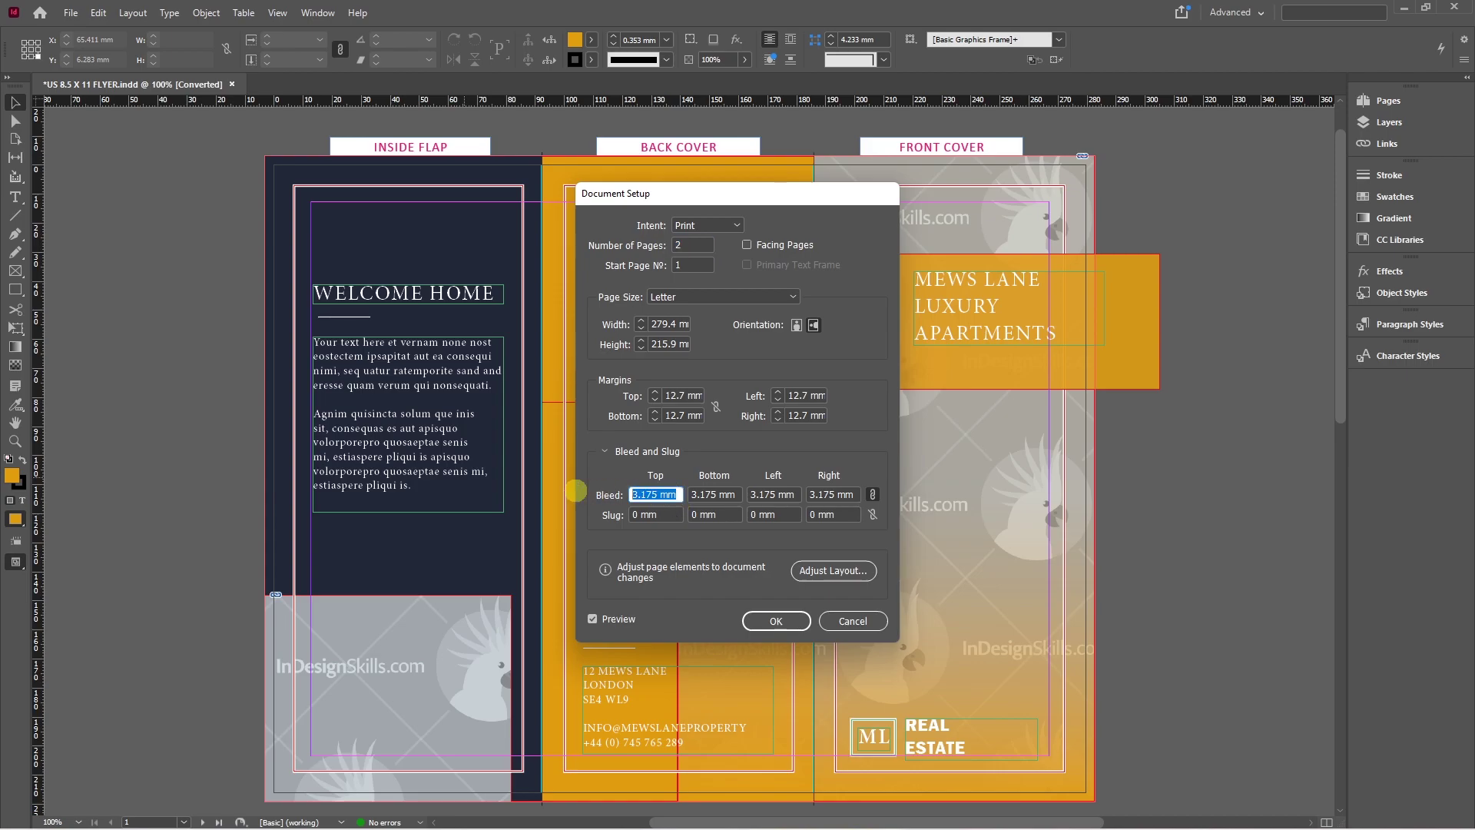
type("5")
key("Tab")
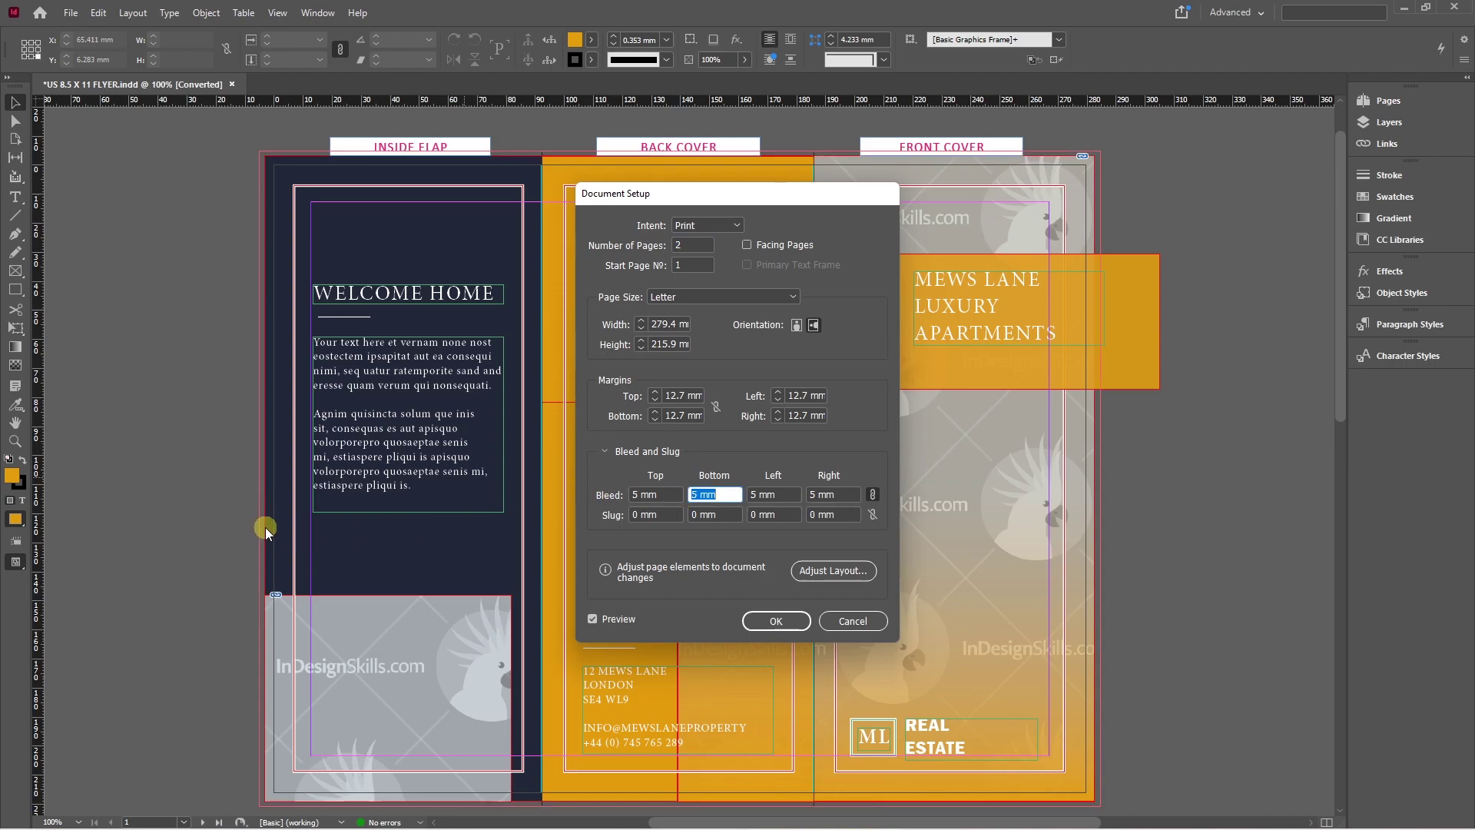
left_click(776, 622)
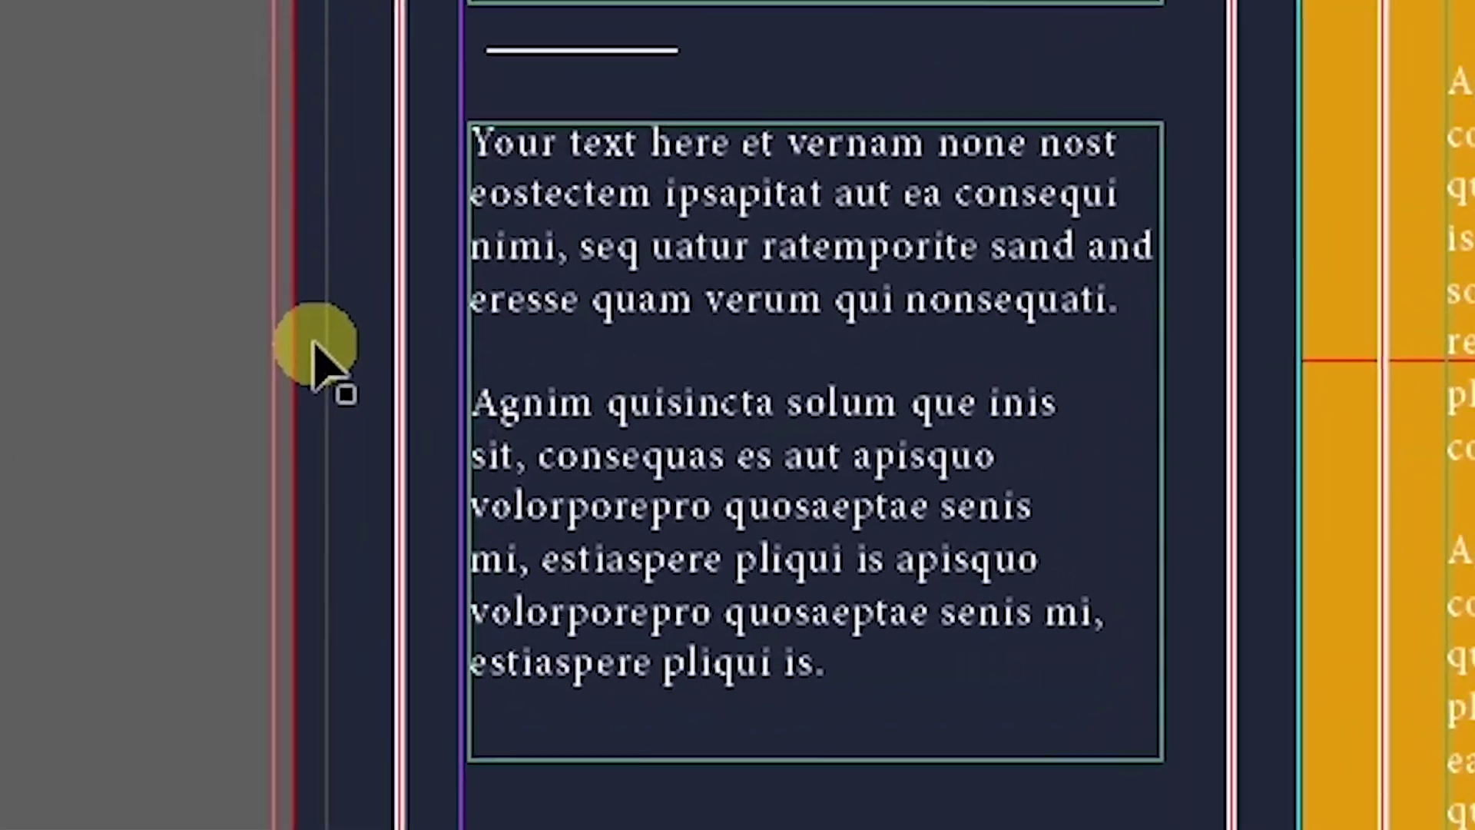
Extend the outer edge of the dark blue Inside Flap background to the bleed line, making it about 97 mm wide.
left_click(298, 421)
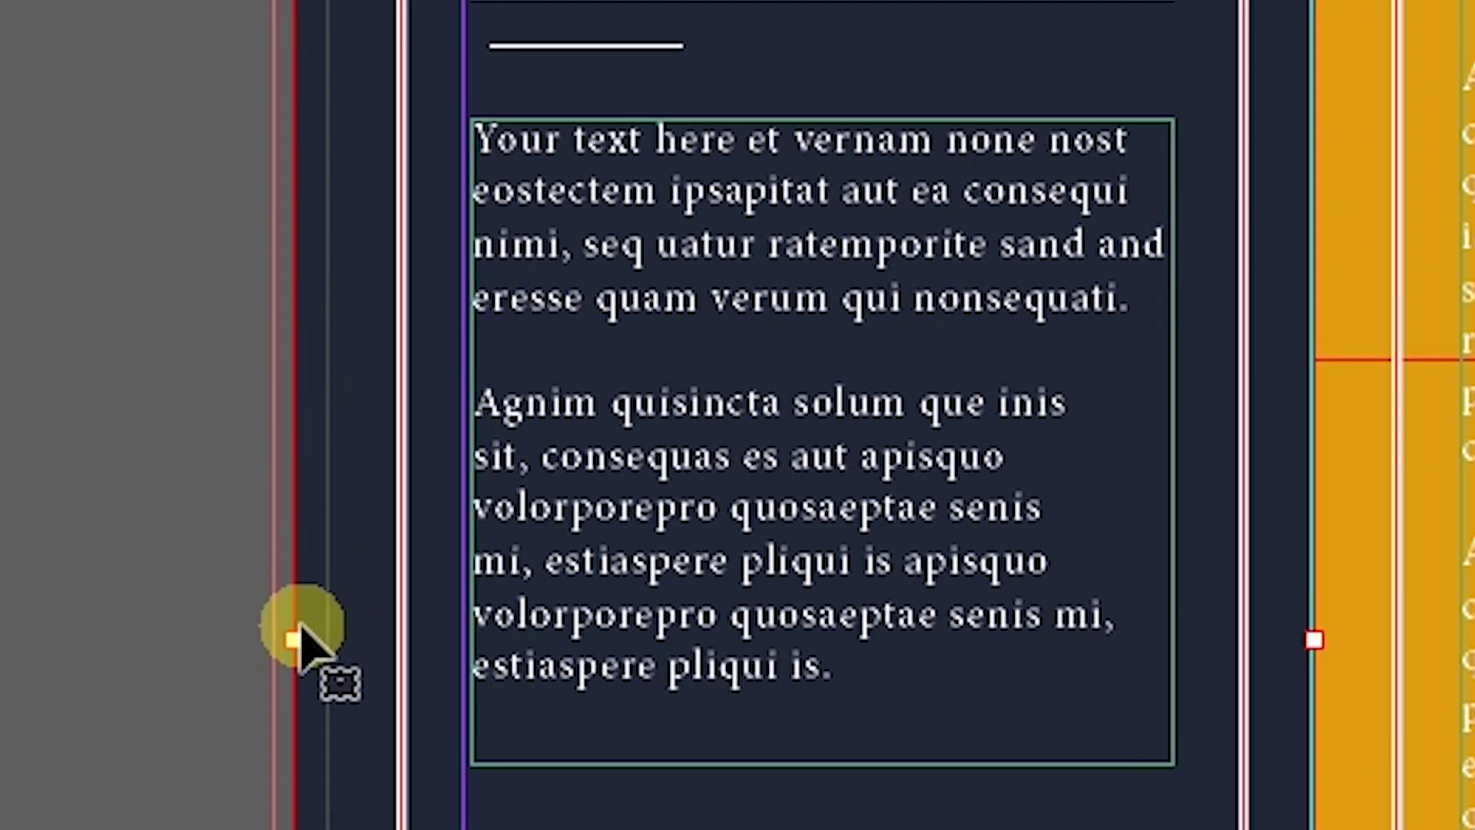
left_click_drag(300, 635, 330, 659)
left_click(290, 685)
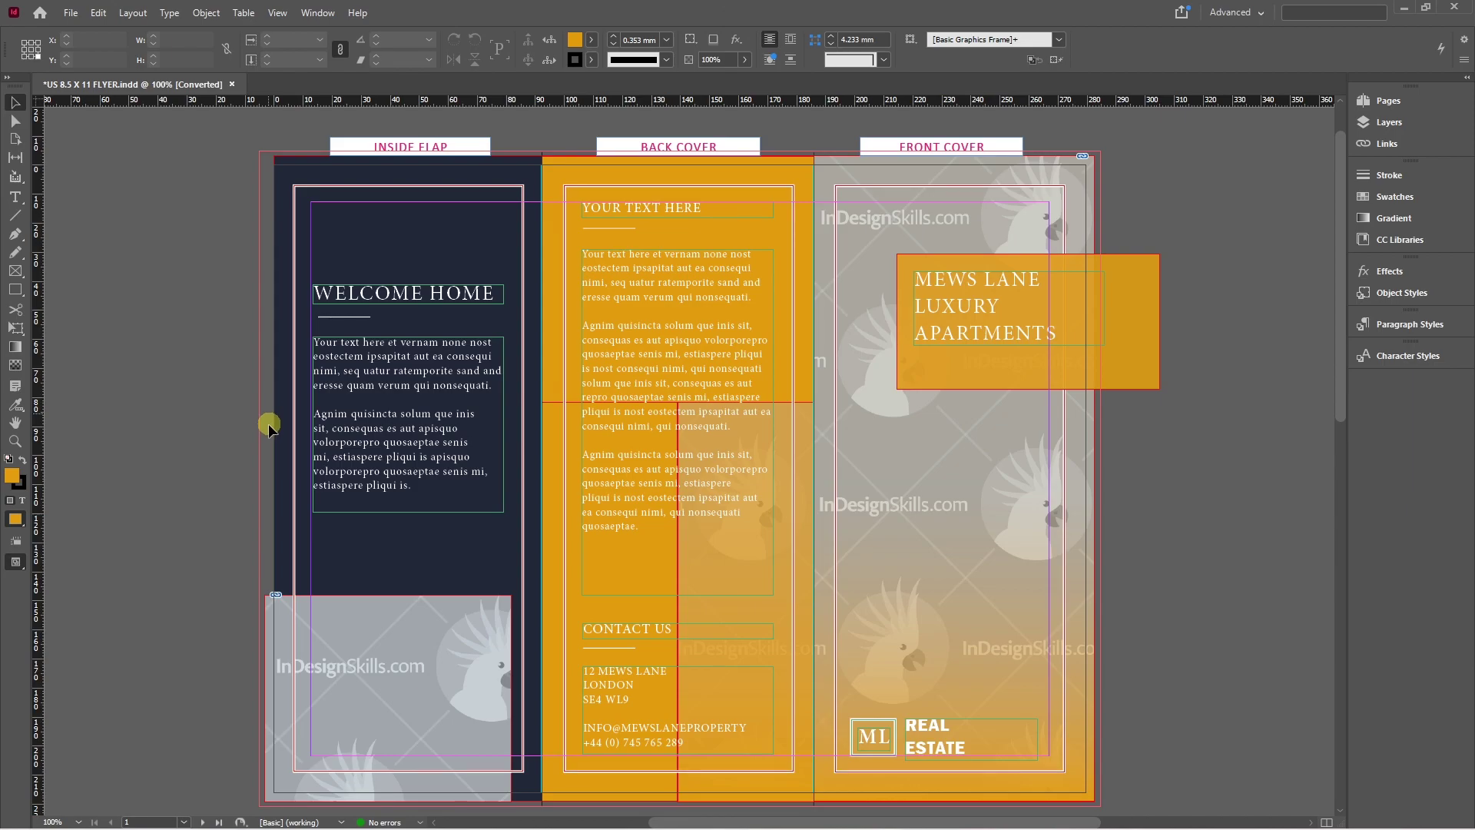
left_click(275, 442)
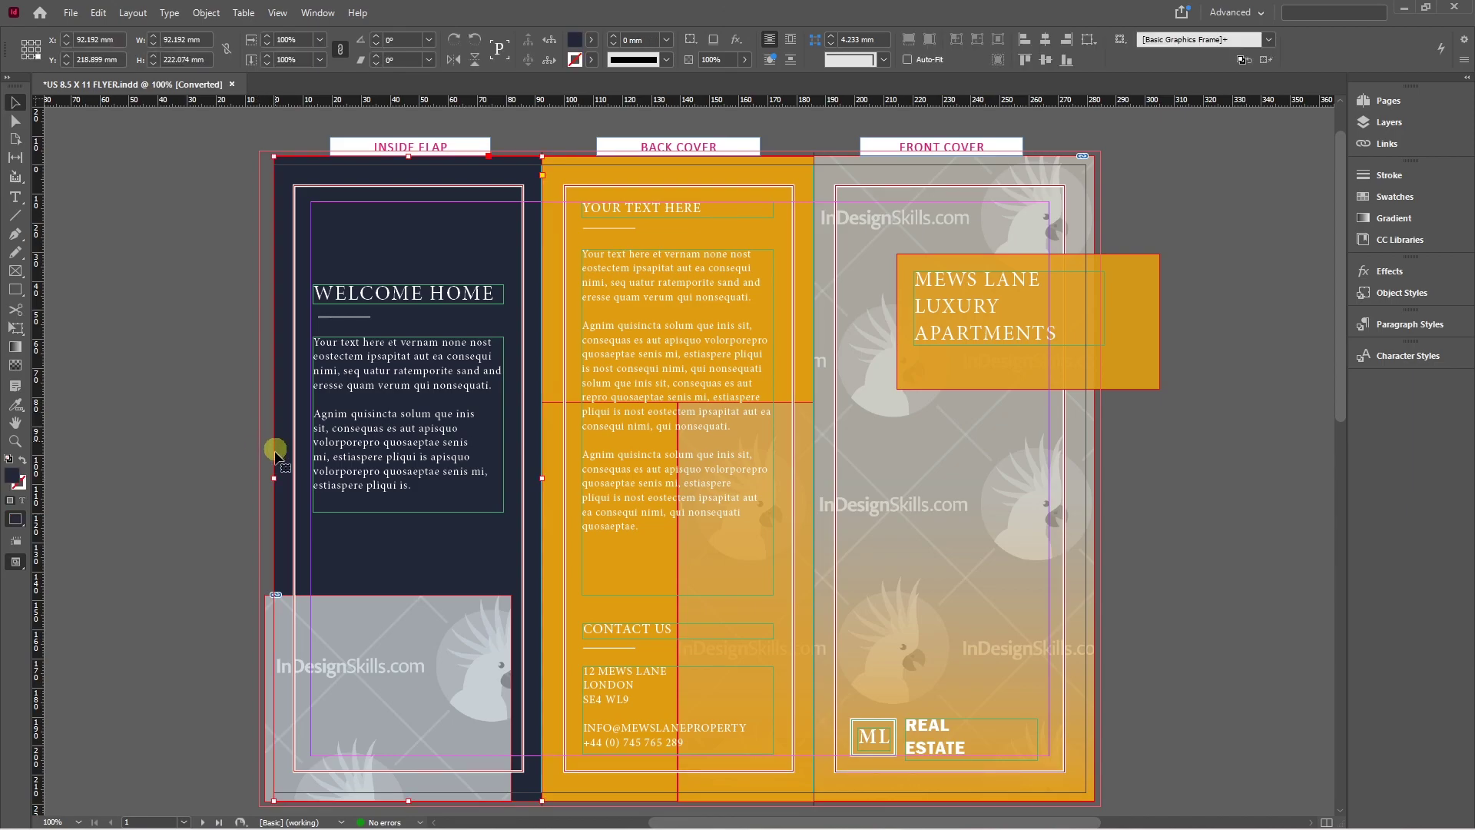
left_click_drag(263, 477, 260, 477)
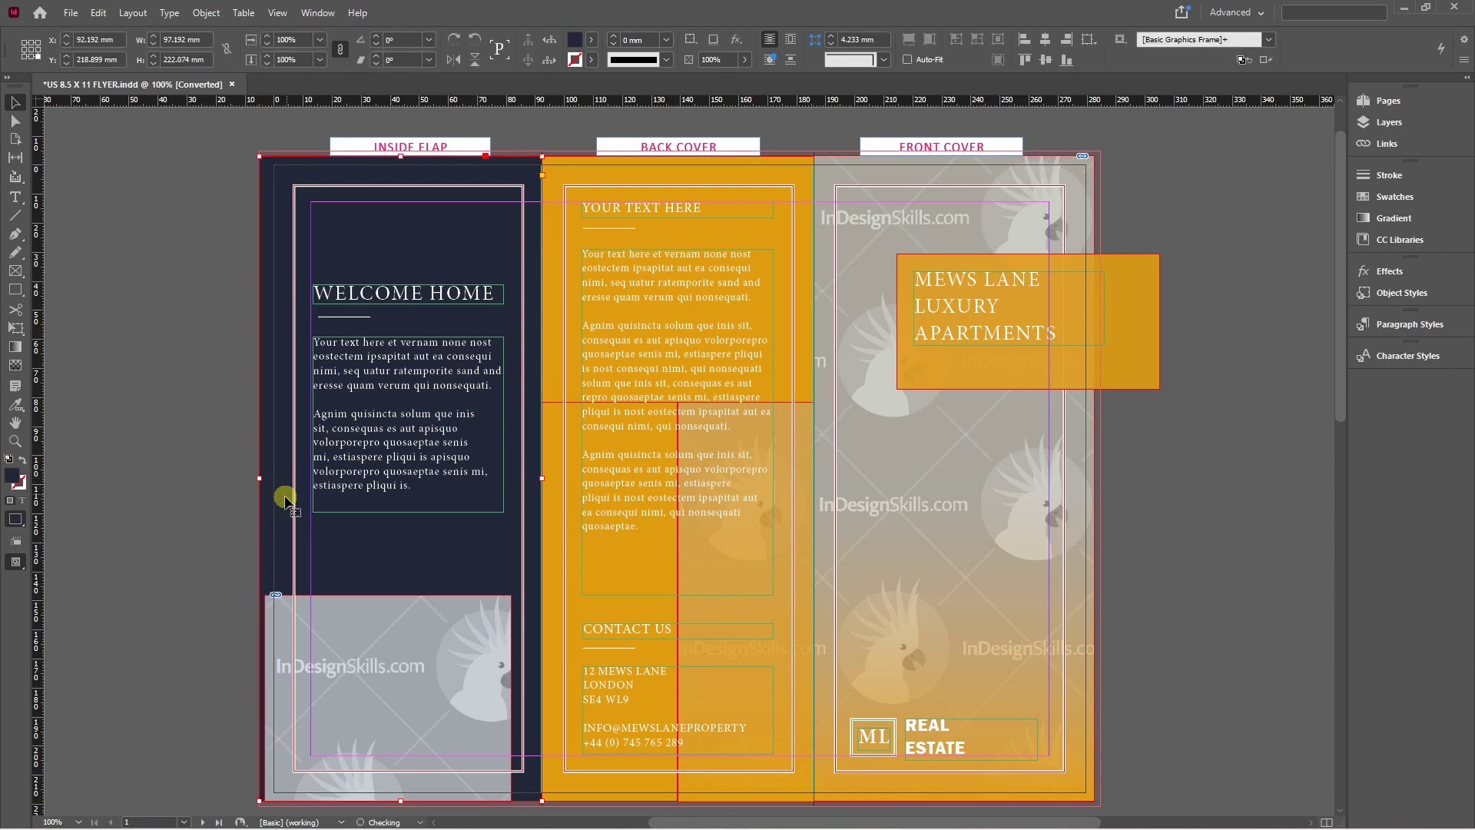
Extend the outer edge of the Front Cover image frame to the bleed line, making it about 146 mm wide.
left_click(1089, 492)
left_click_drag(1092, 478, 1100, 479)
left_click(1134, 482)
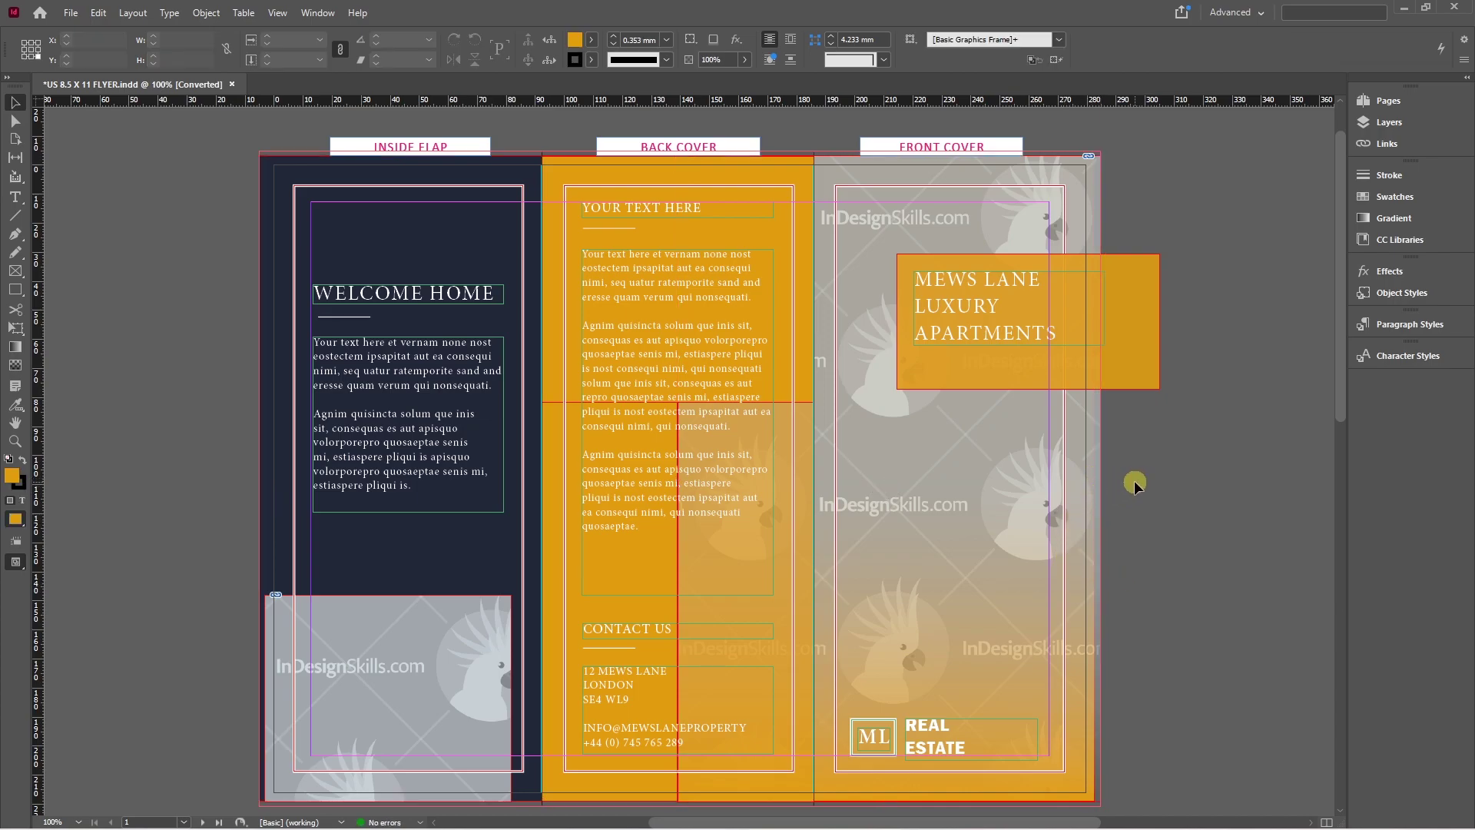
Crop the Front Cover image by pulling its frame's outer edge well inside the page.
left_click(1097, 474)
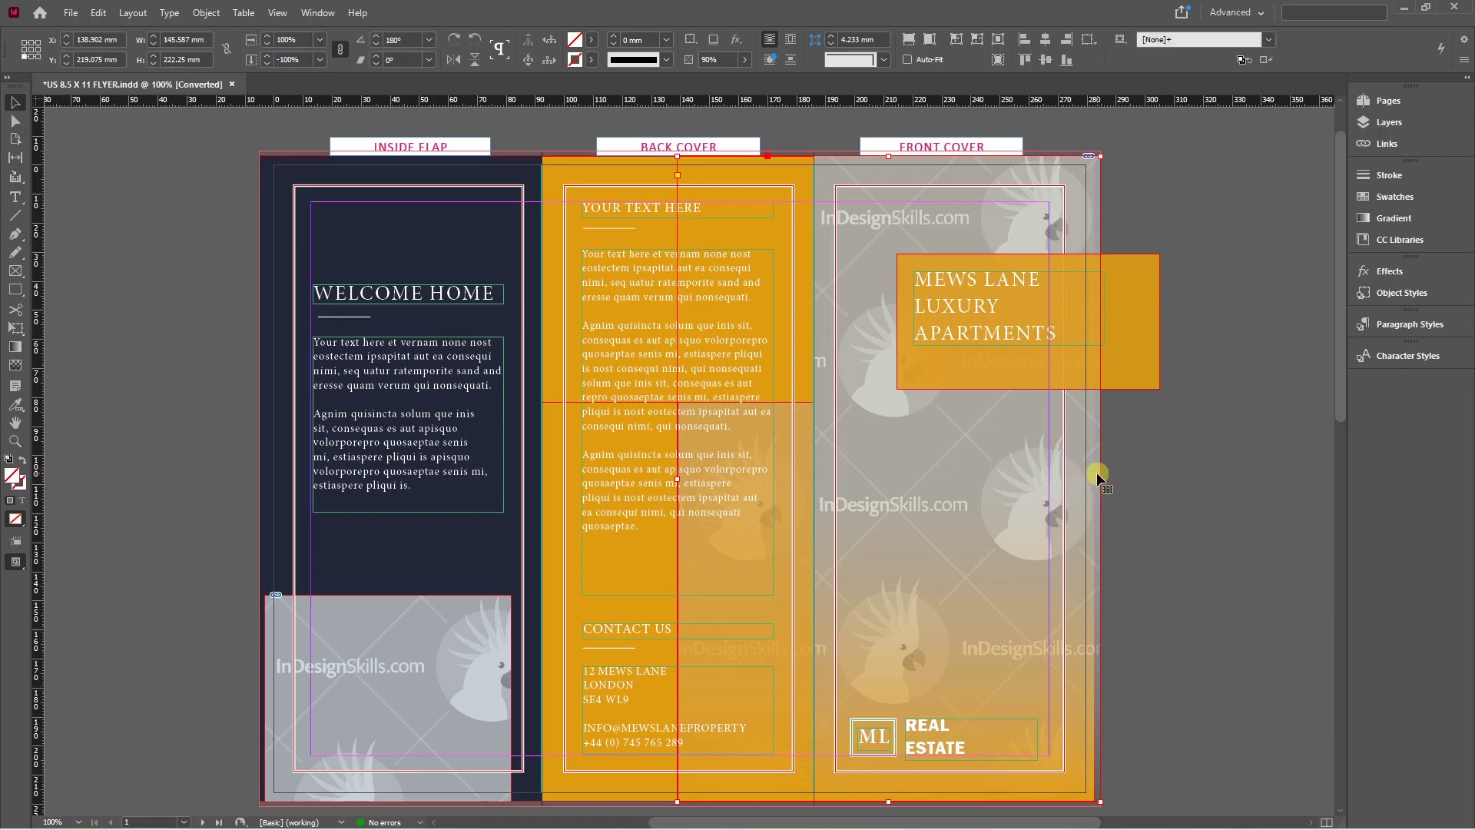
left_click_drag(1100, 476, 1055, 479)
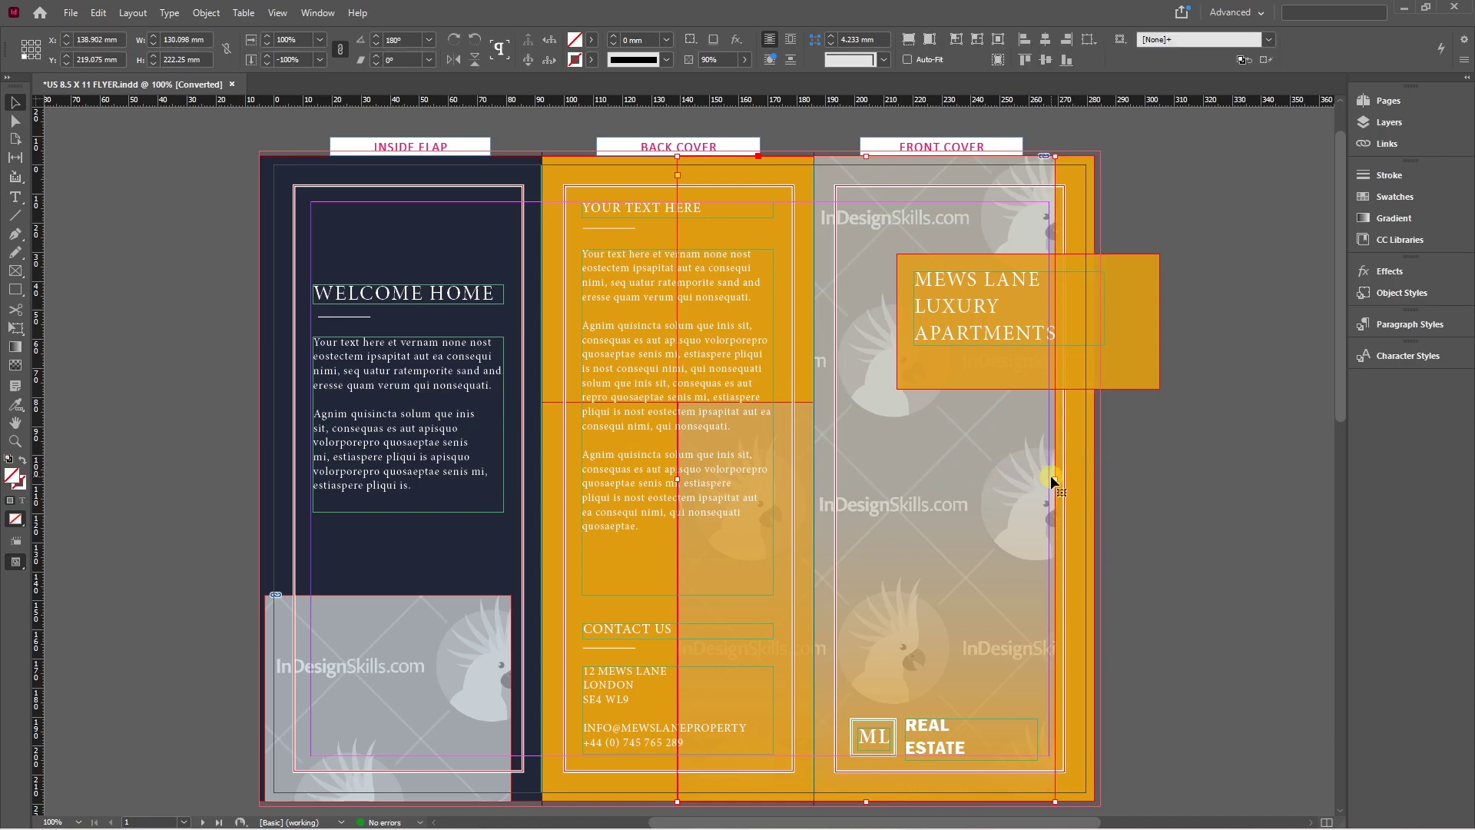
left_click_drag(1054, 478, 1003, 478)
left_click(955, 473)
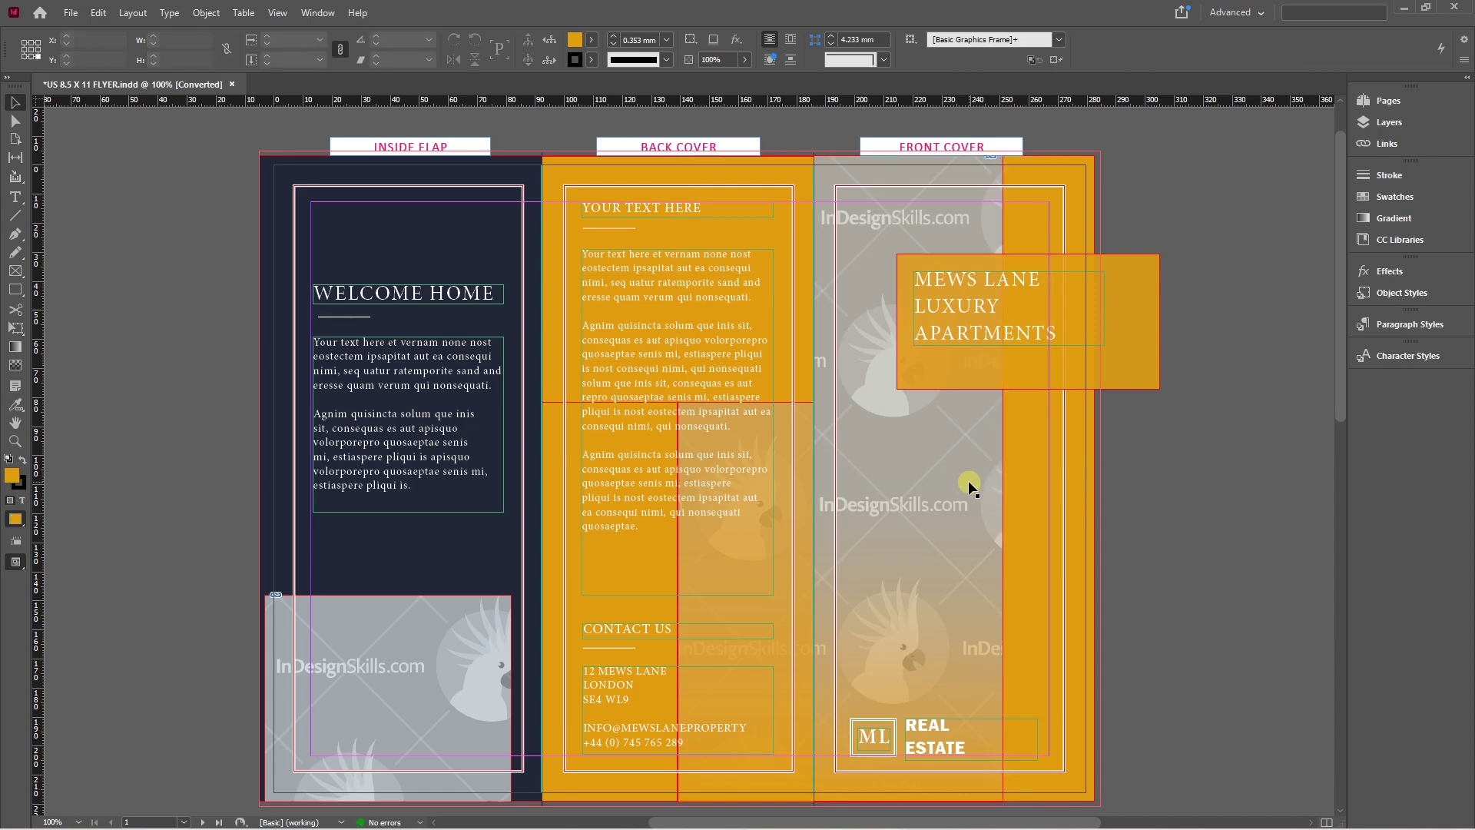
Shift the Front Cover image slightly down inside its frame and stretch the frame's outer edge back to the bleed line.
left_click(950, 477)
left_click_drag(932, 503, 899, 460)
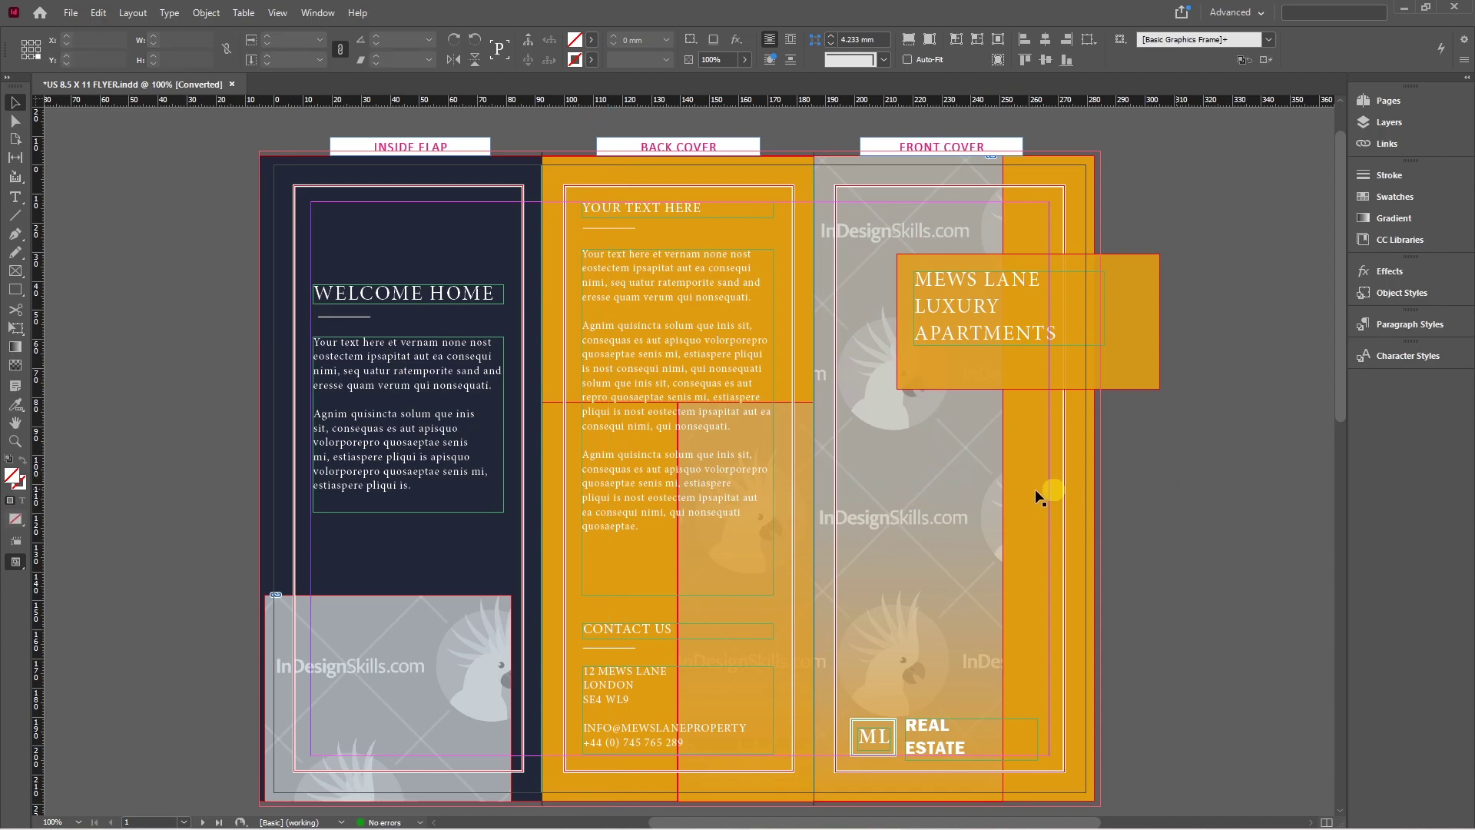
left_click(970, 496)
left_click_drag(1002, 480, 1100, 478)
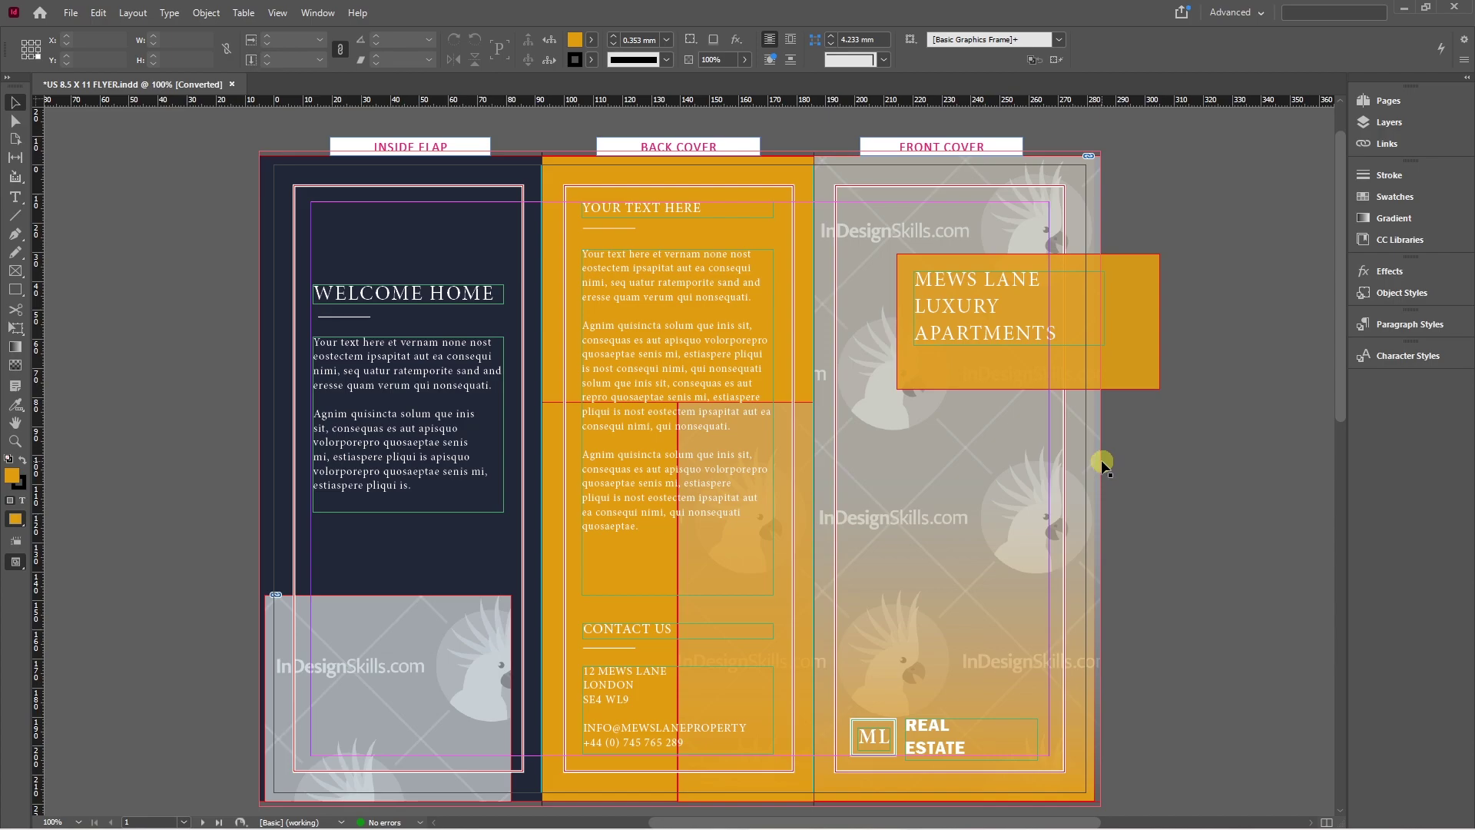
Set the document's slug to 10 mm and link the values so it applies to all four sides.
key("ctrl+alt+p")
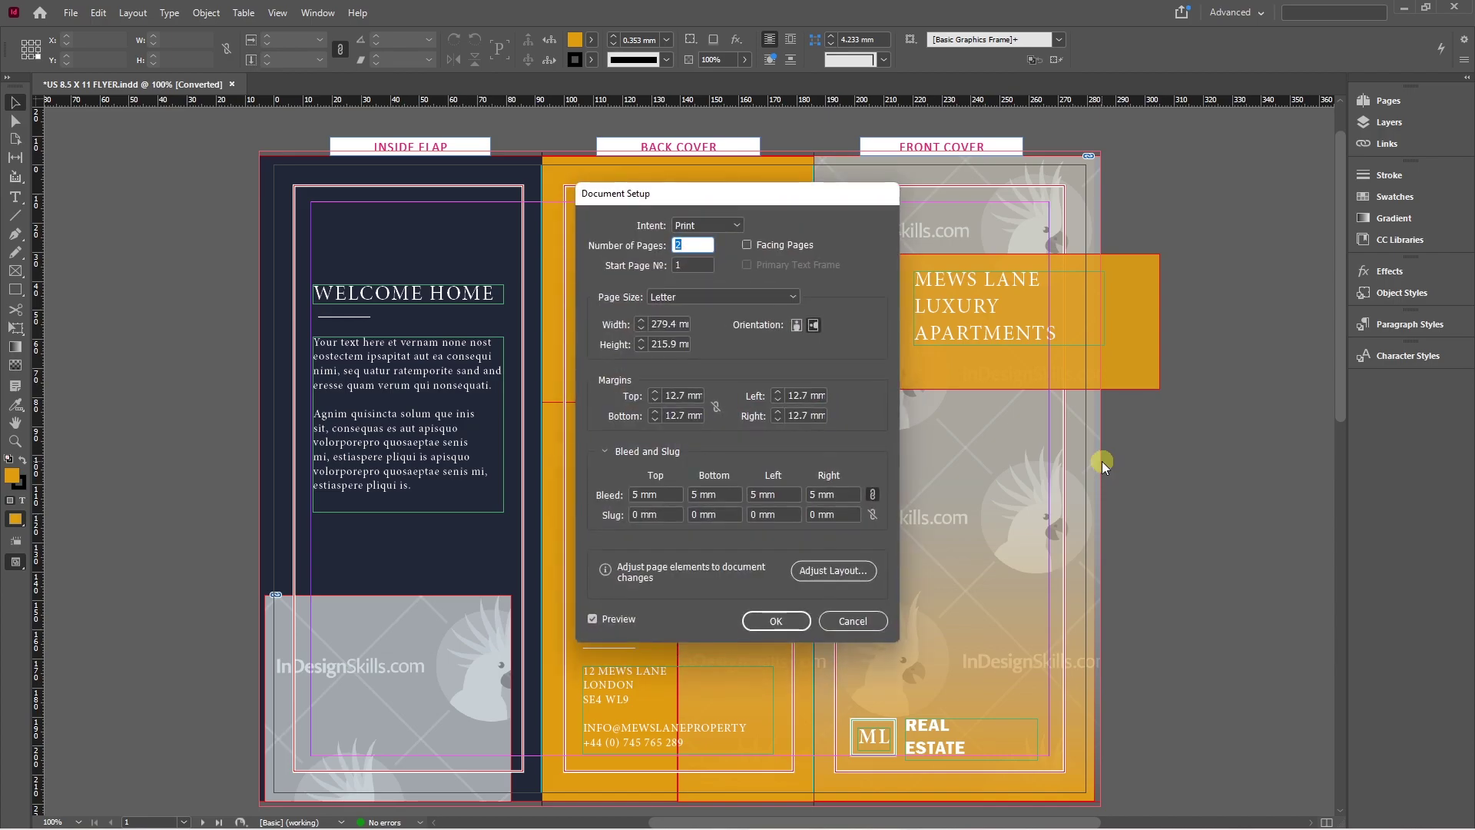
left_click_drag(655, 514, 589, 508)
type("10")
key("Tab")
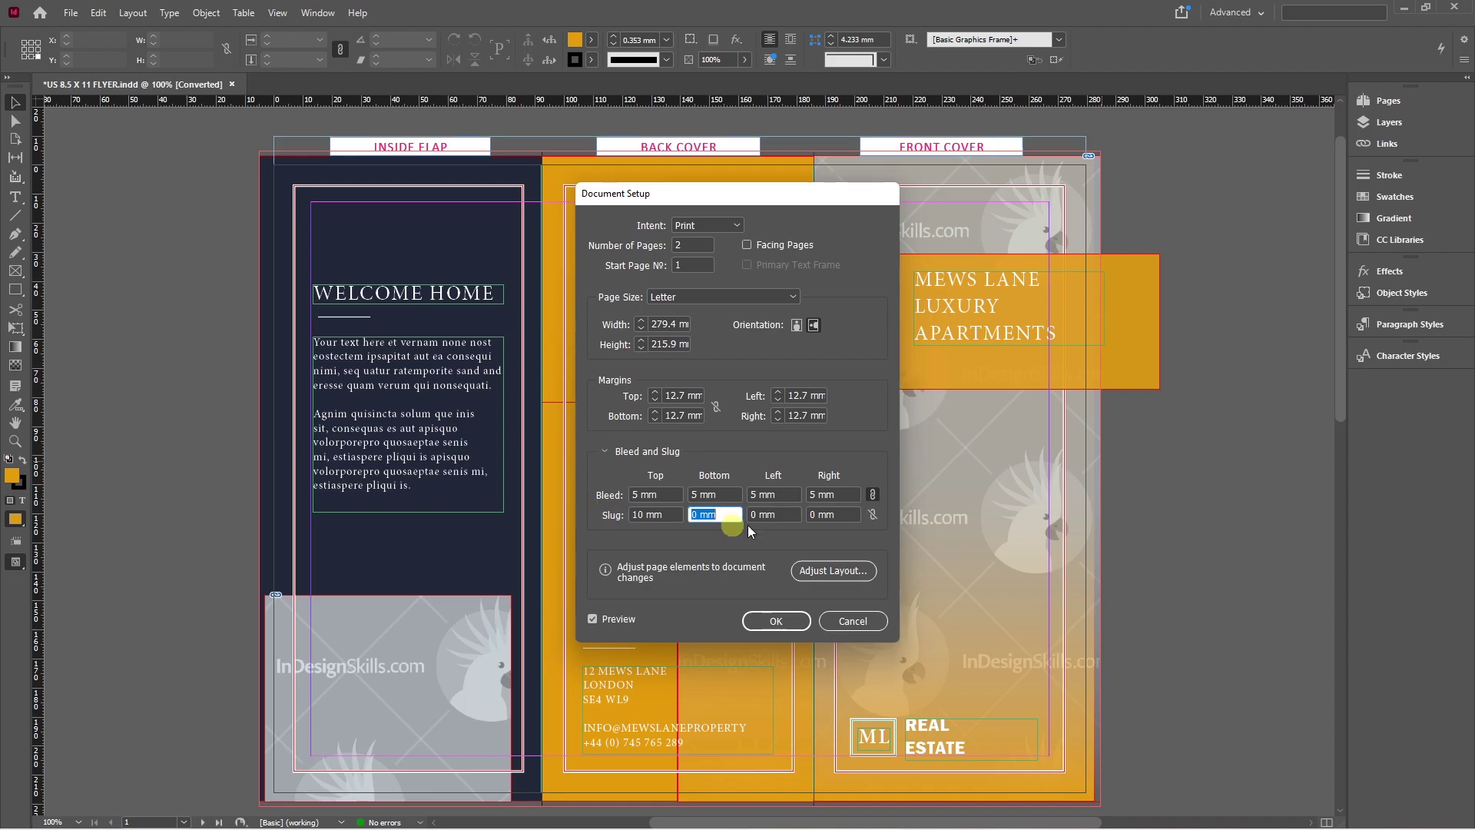
left_click(873, 514)
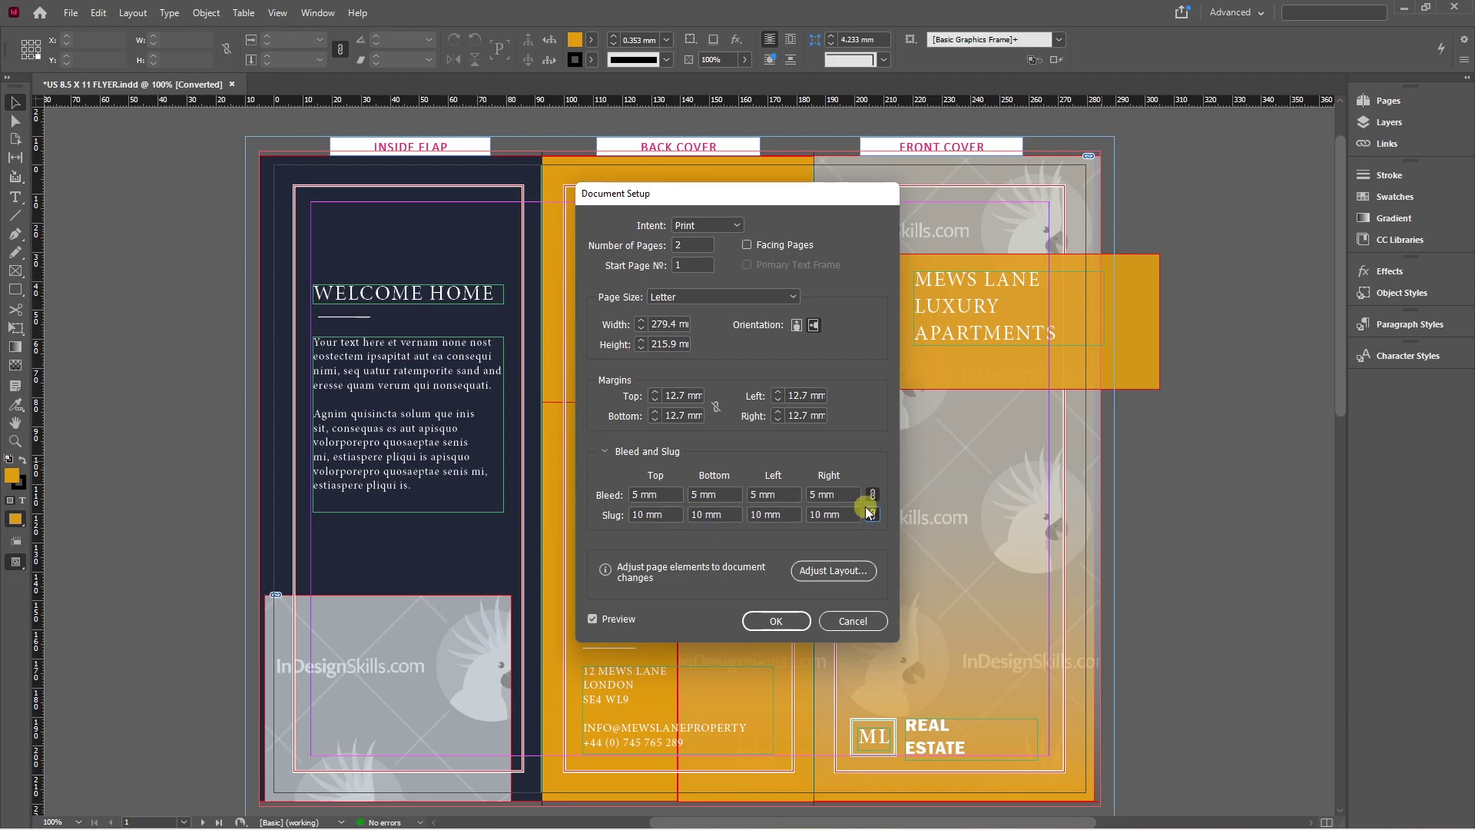
left_click(766, 615)
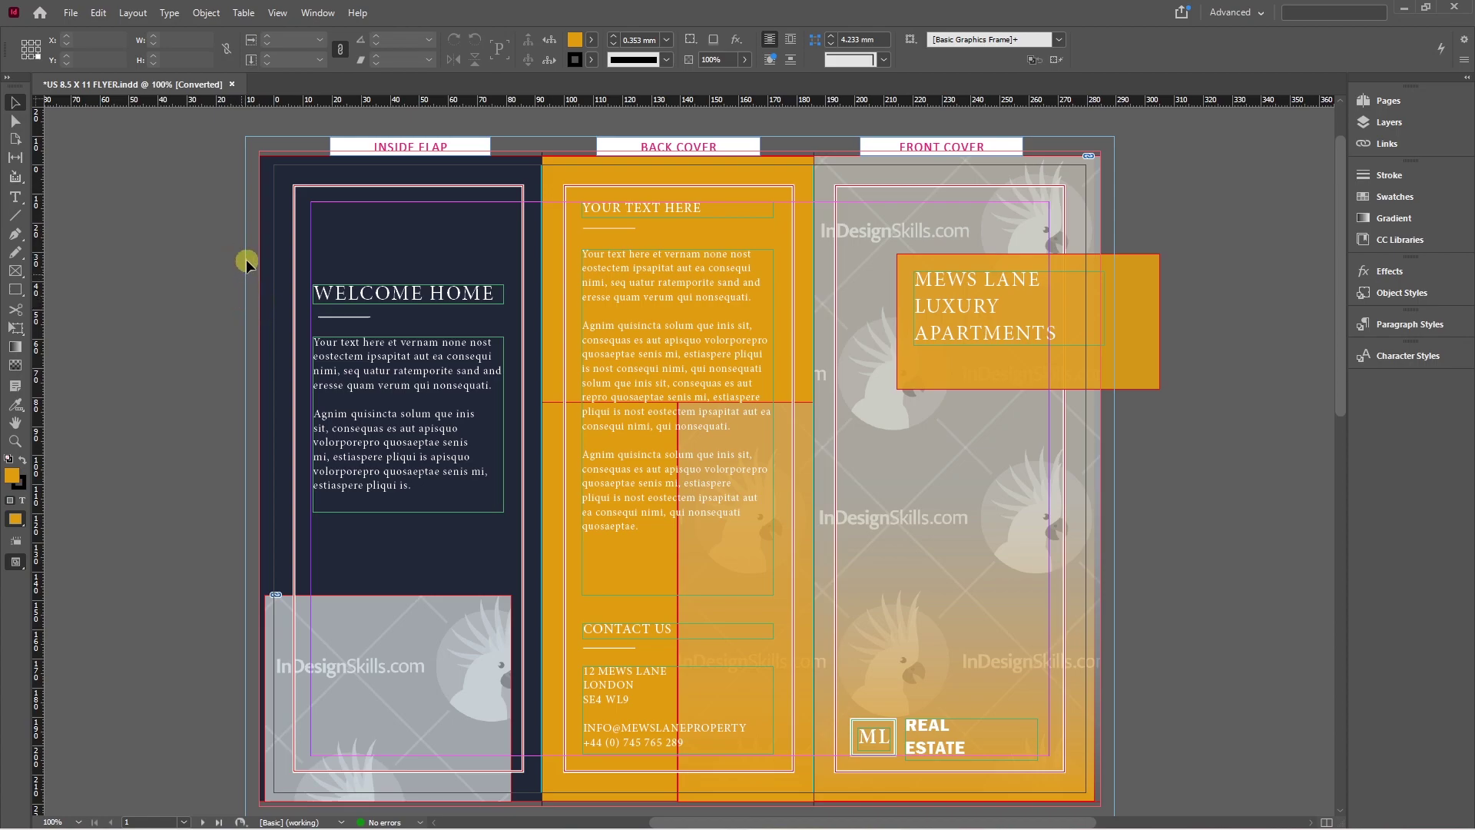
Scale down the Inside Flap, Back Cover and Front Cover labels to about 40 by 4.6 mm so they fit between the bleed and slug lines.
scroll(404, 115, "up", 3)
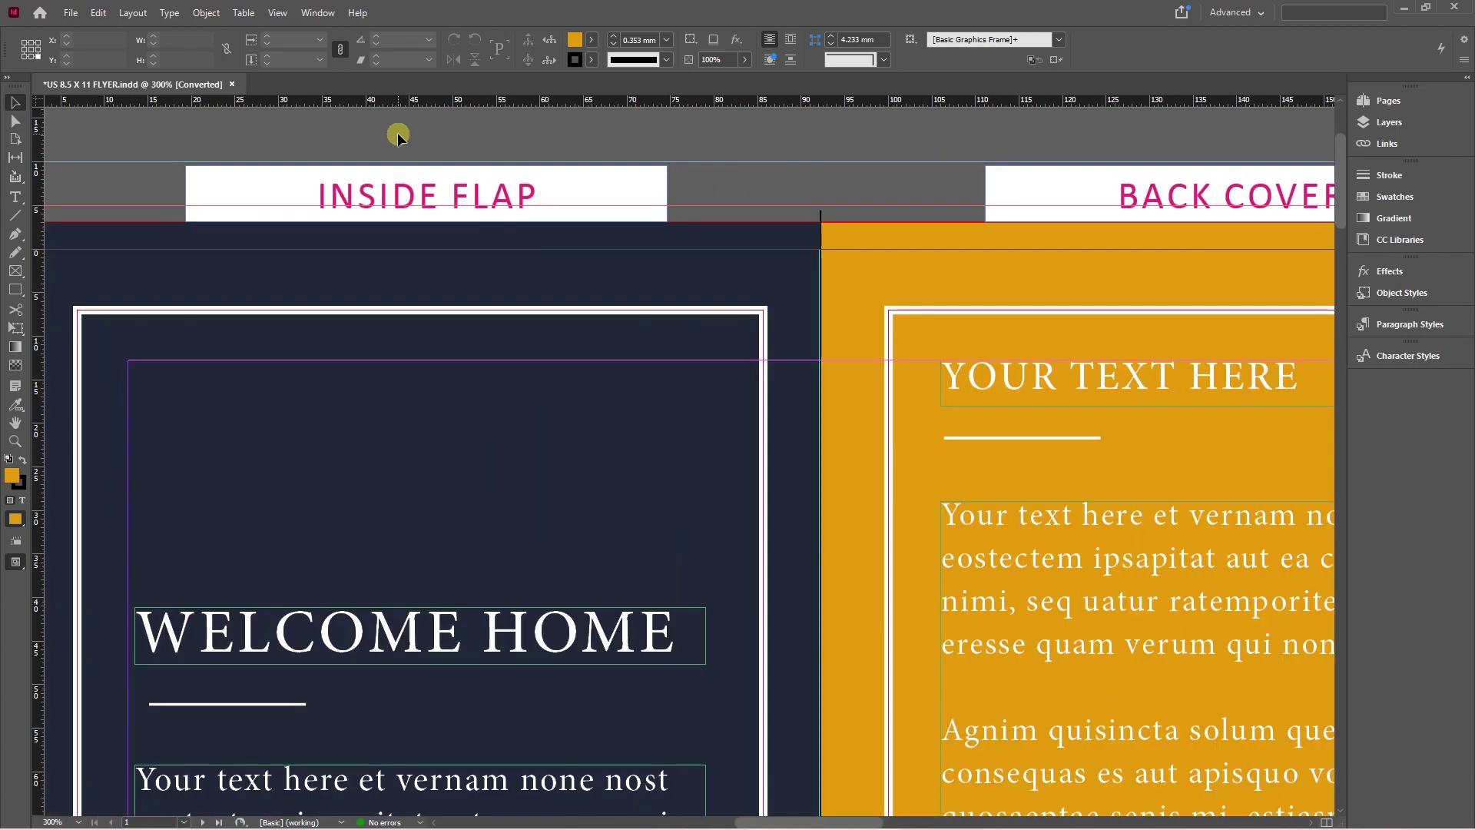
left_click(398, 199)
left_click_drag(423, 222, 430, 202)
scroll(440, 169, "down", 3)
left_click(461, 213)
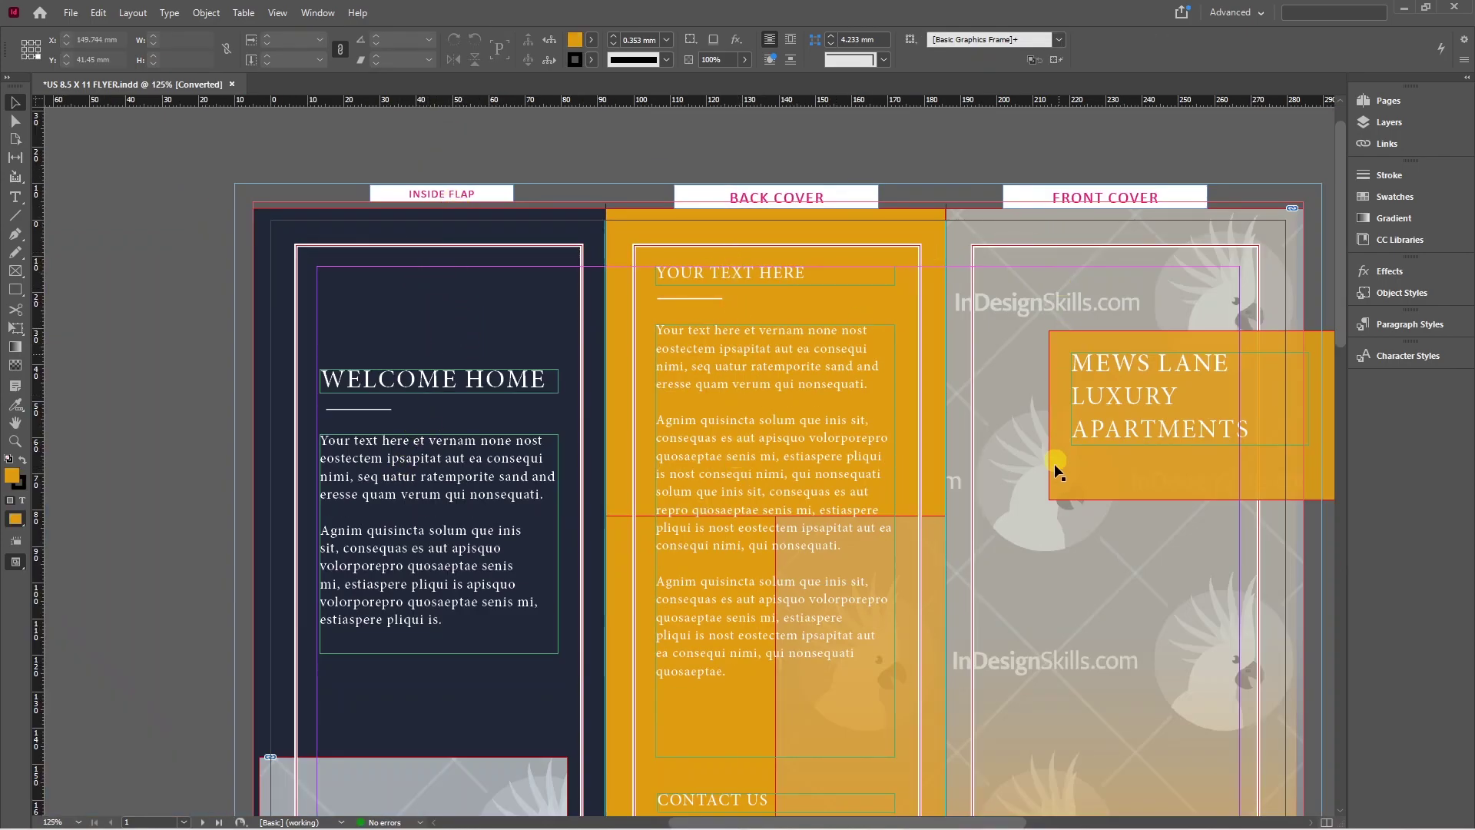
left_click(807, 192)
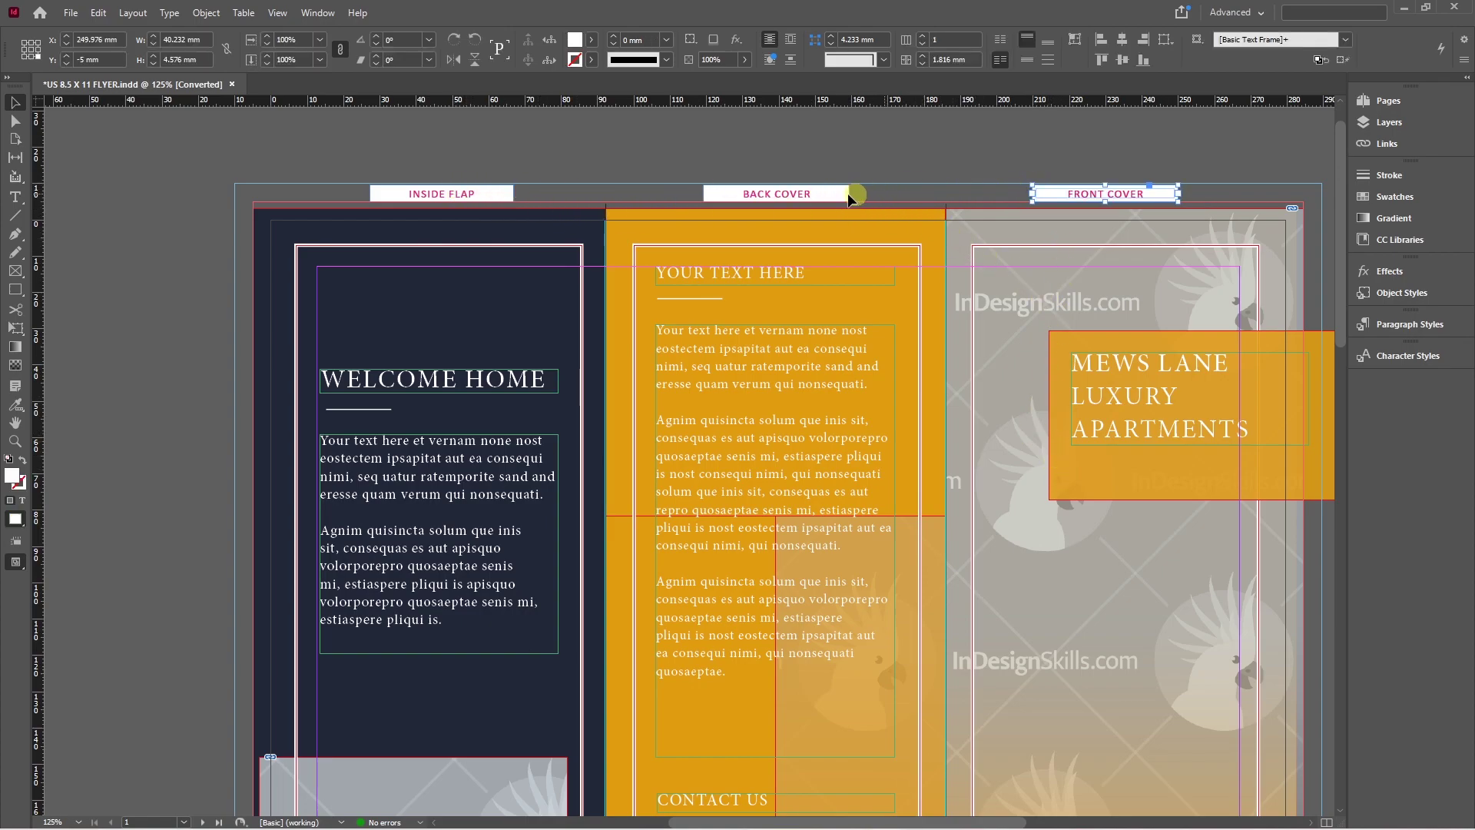